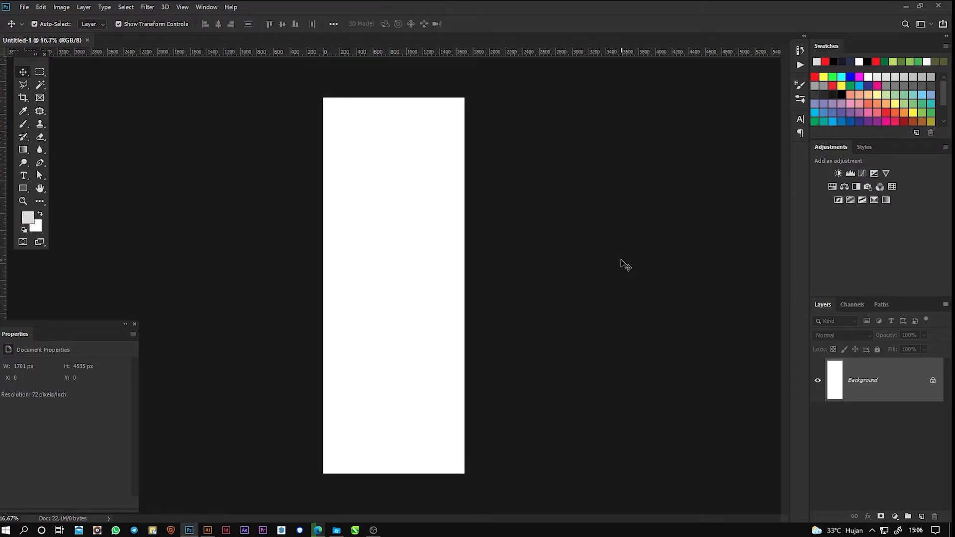
- Fill the Background layer with the light grey foreground colour
key(alt+BackSpace)
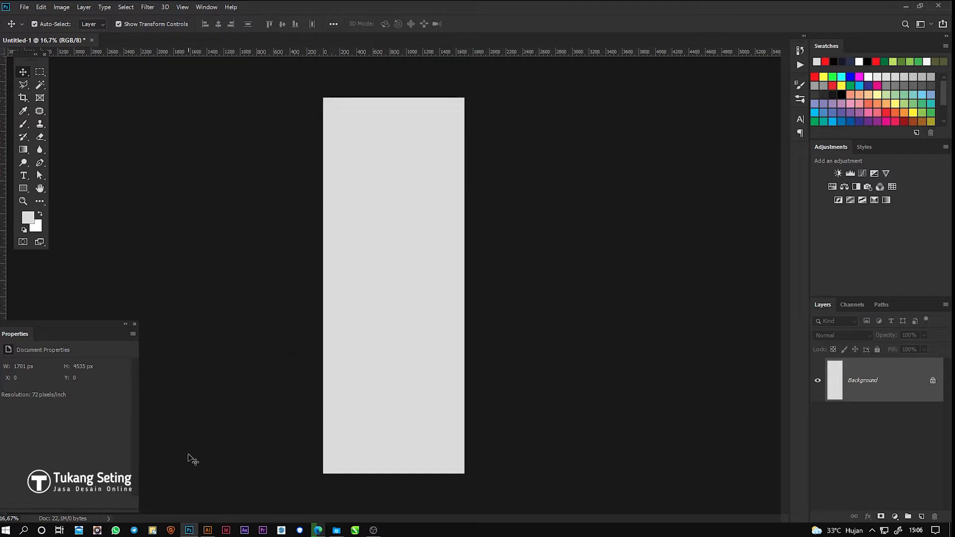
- Place 2103.jpg from the LAIN LAIN desktop folder into the banner as an embedded image
click(24, 7)
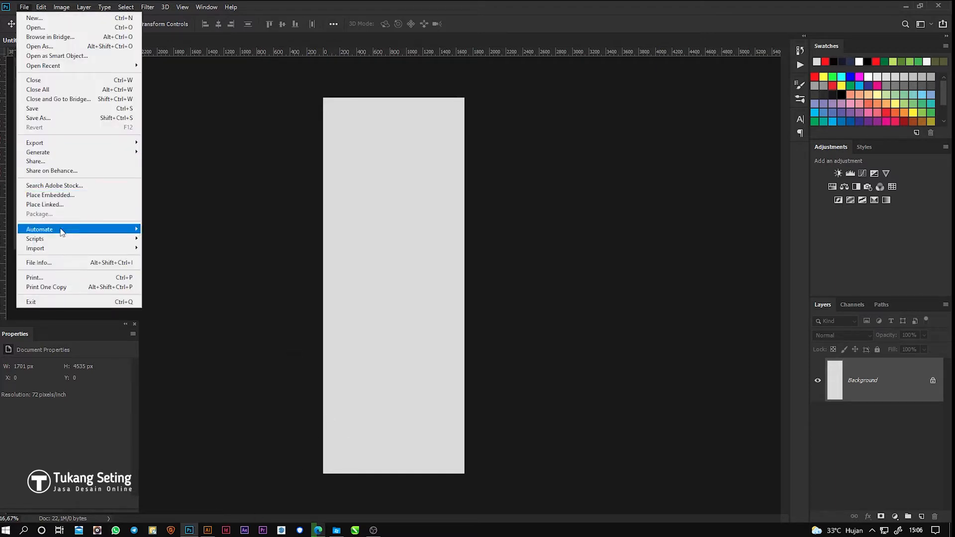
click(70, 197)
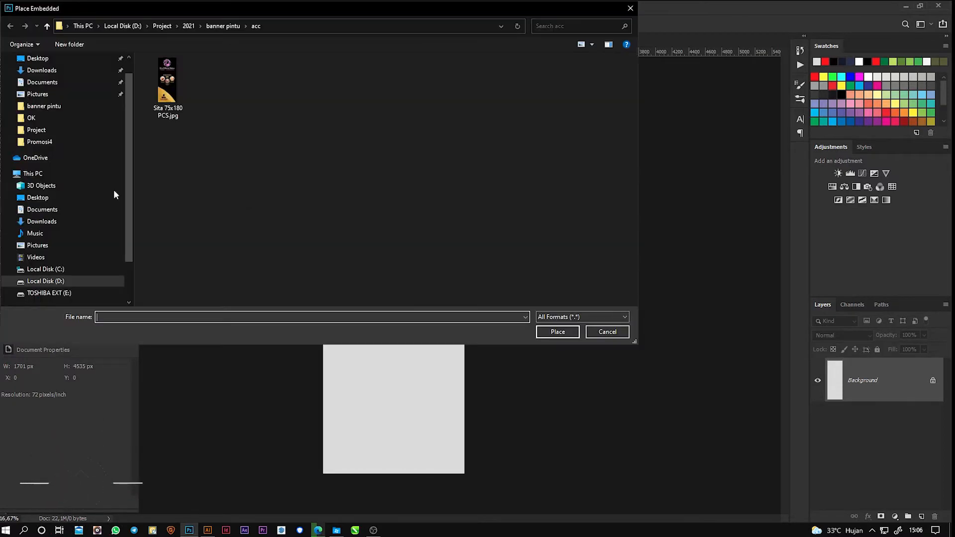
click(58, 198)
double_click(170, 90)
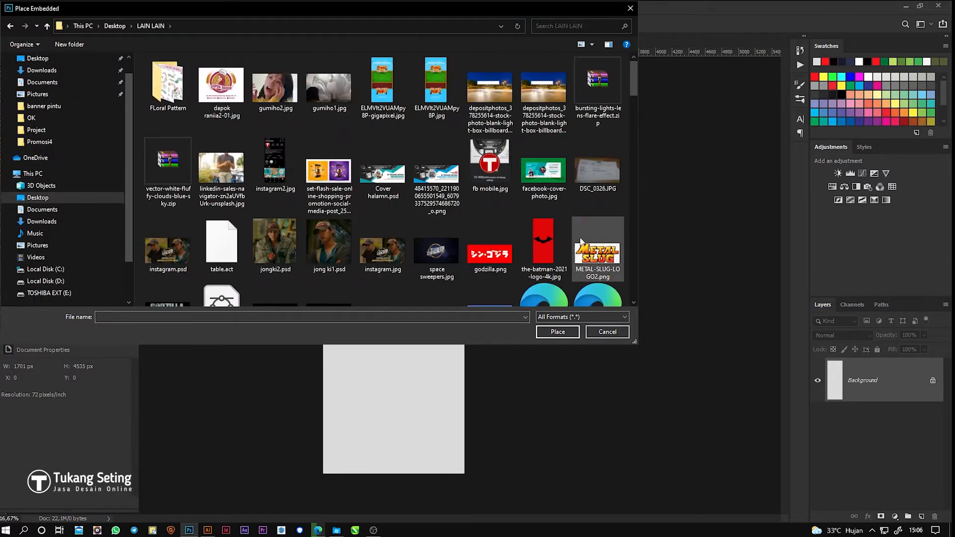
scroll(568, 211, down, 6)
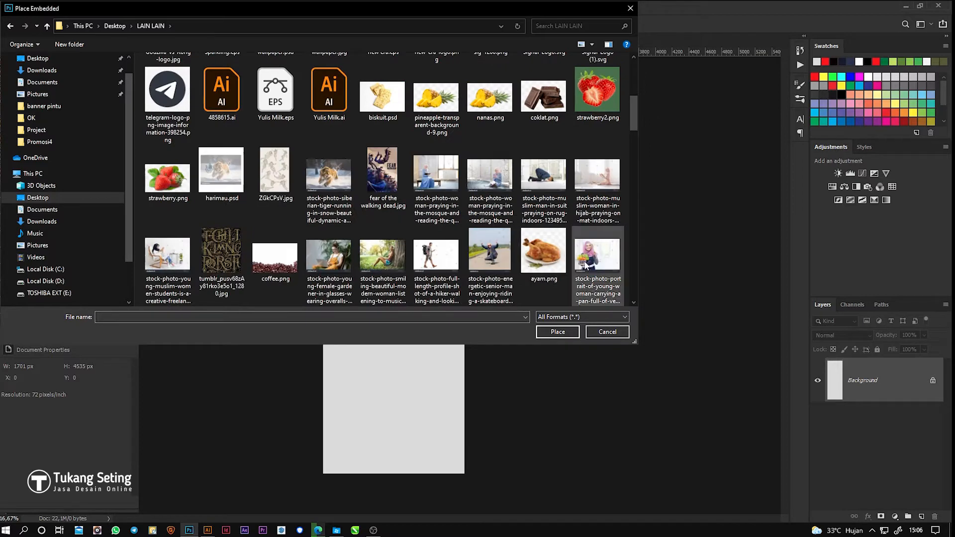
scroll(597, 277, down, 6)
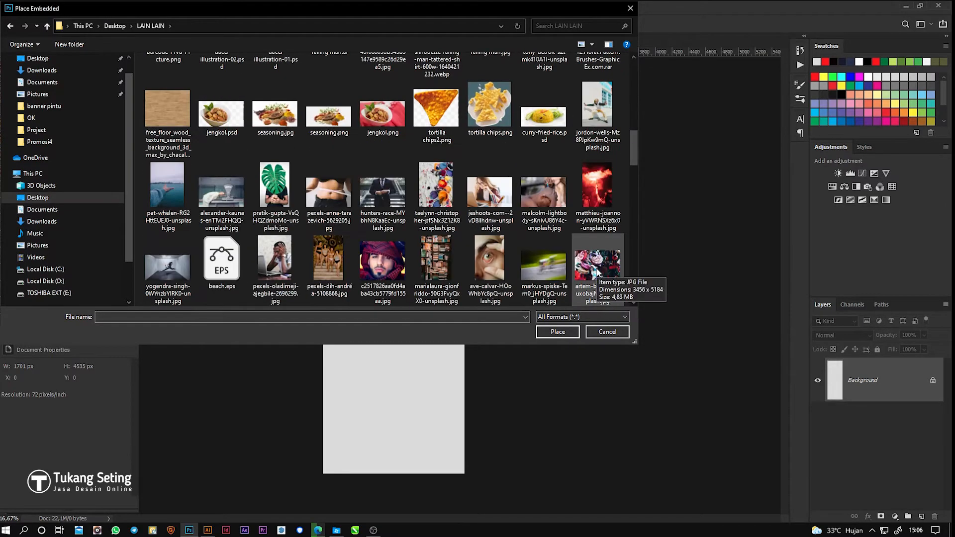
scroll(597, 273, down, 3)
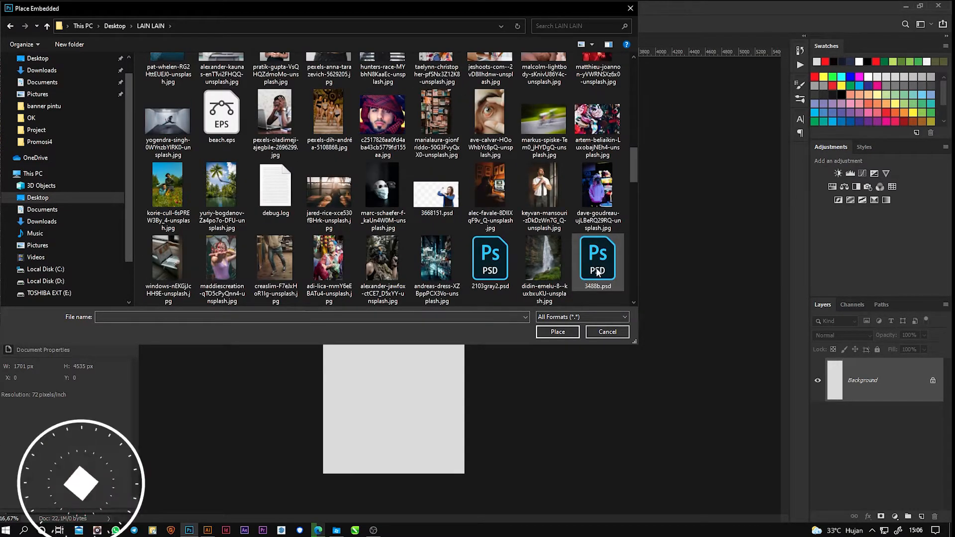
scroll(597, 272, down, 3)
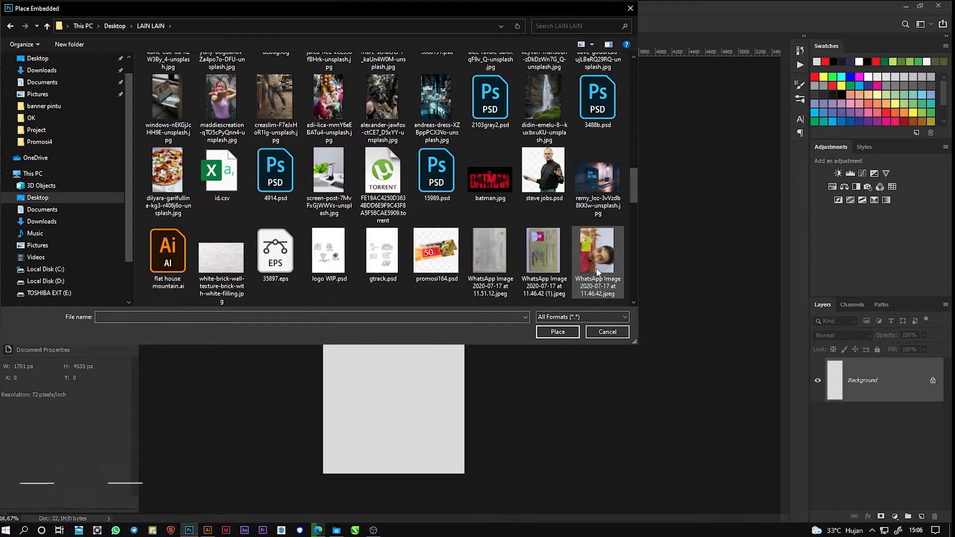
scroll(598, 273, down, 3)
scroll(599, 271, down, 3)
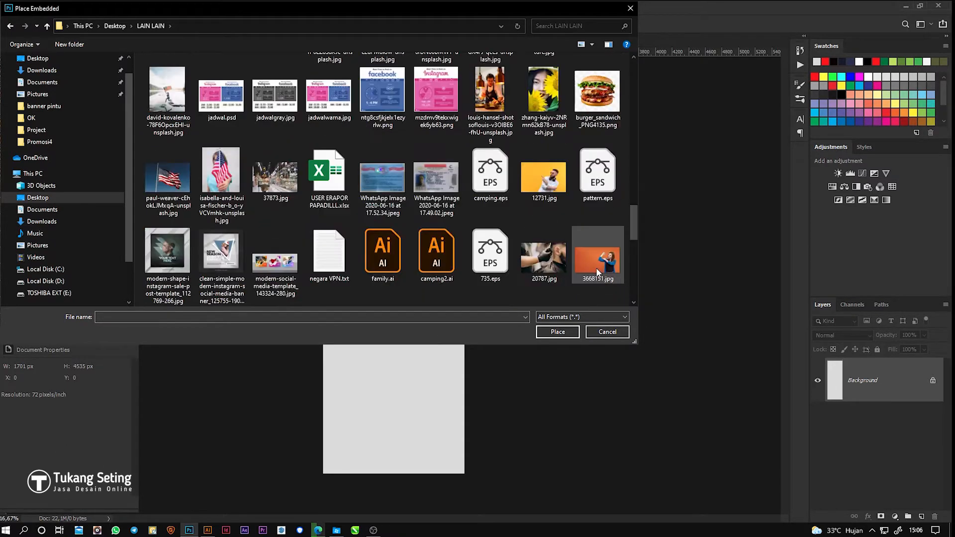
scroll(597, 271, down, 3)
scroll(598, 272, down, 3)
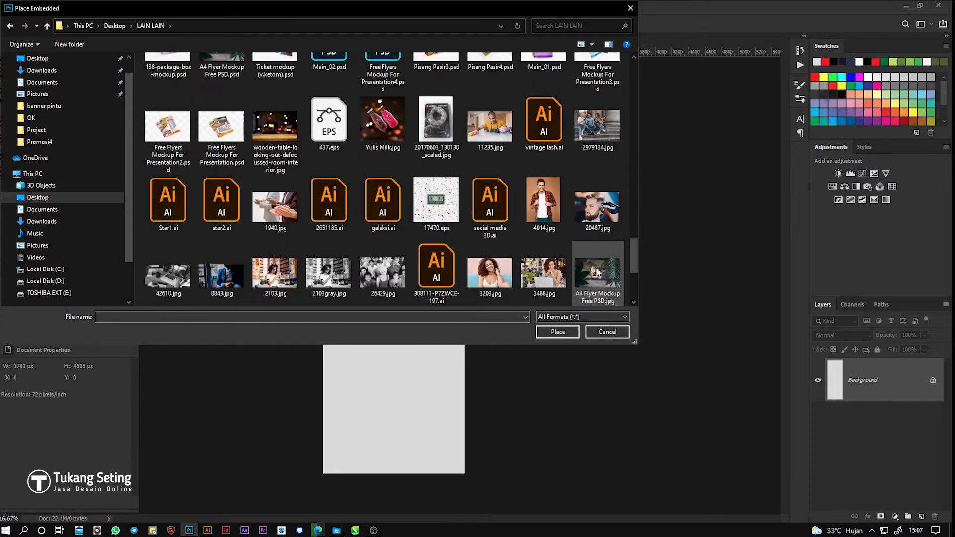
scroll(596, 268, down, 3)
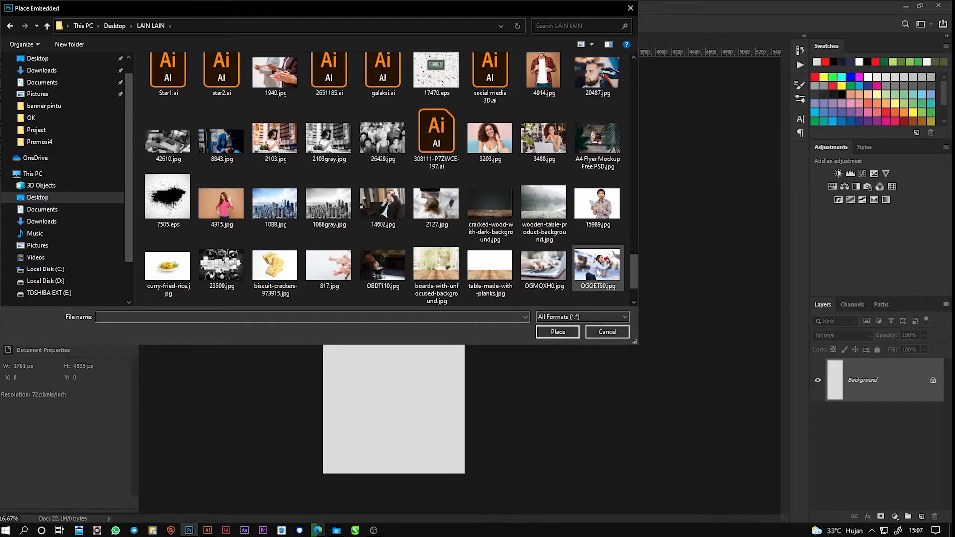
scroll(596, 269, down, 2)
mouse_move(631, 274)
mouse_down()
mouse_move(644, 168)
mouse_move(637, 74)
mouse_move(627, 258)
mouse_up()
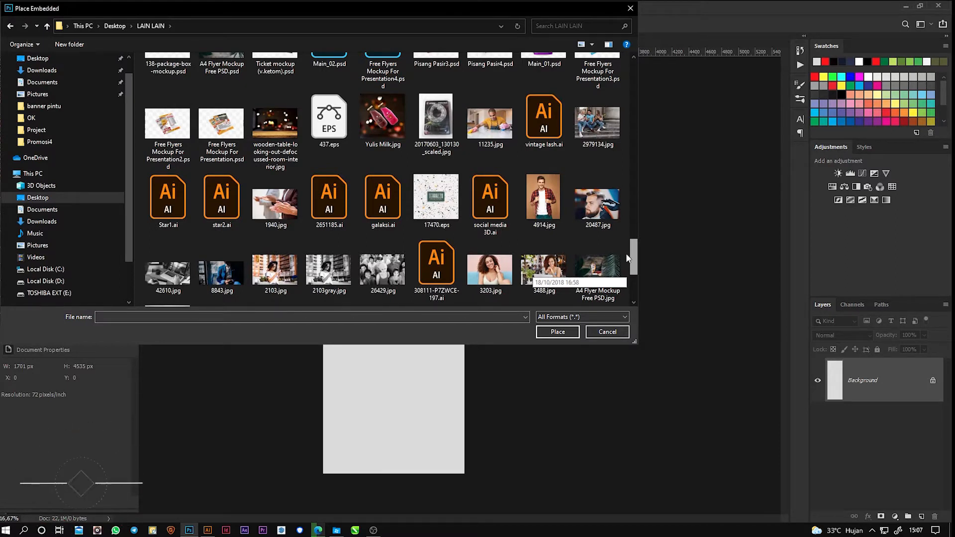
drag(626, 252, 625, 255)
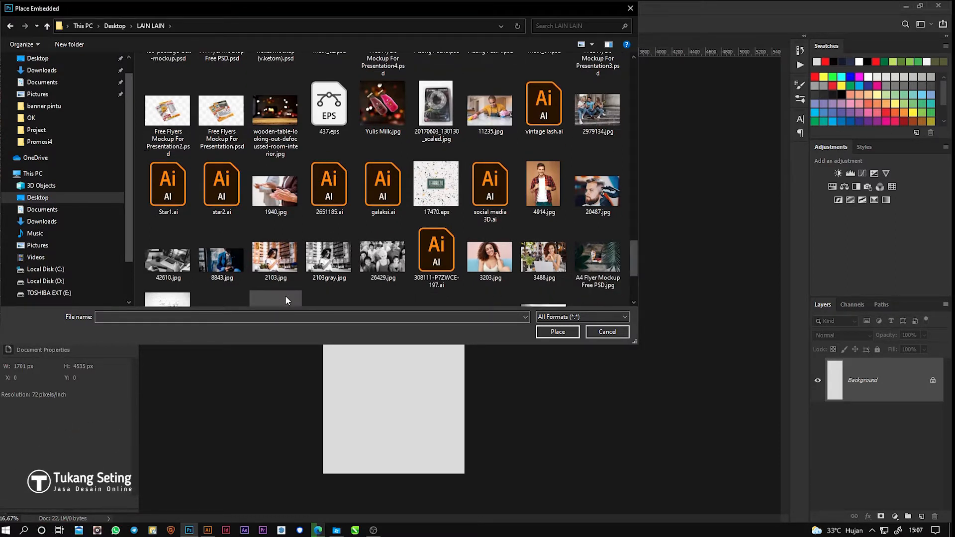
double_click(286, 265)
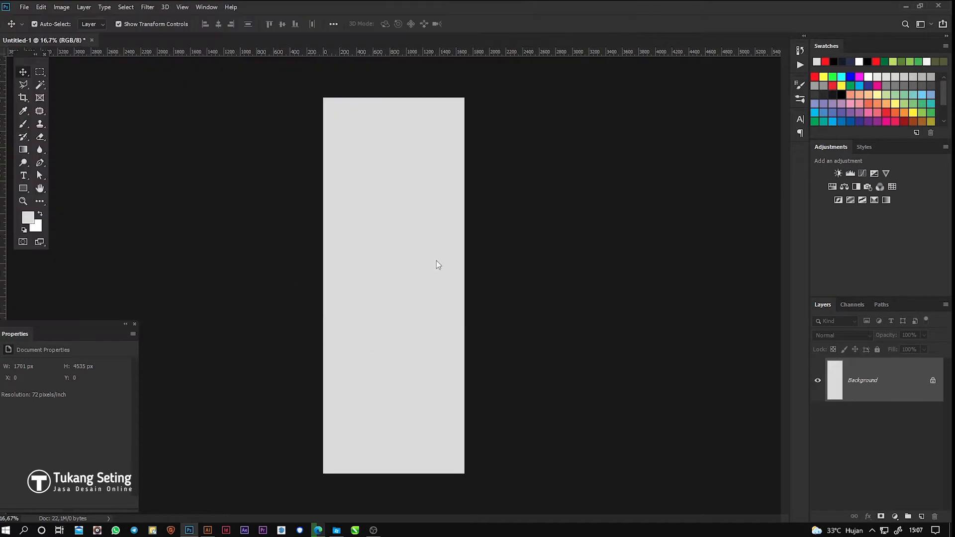
- Enlarge the placed photo to about 3225 × 2150 px and position it across the banner's upper half
drag(464, 239, 530, 200)
drag(430, 274, 438, 222)
key(Return)
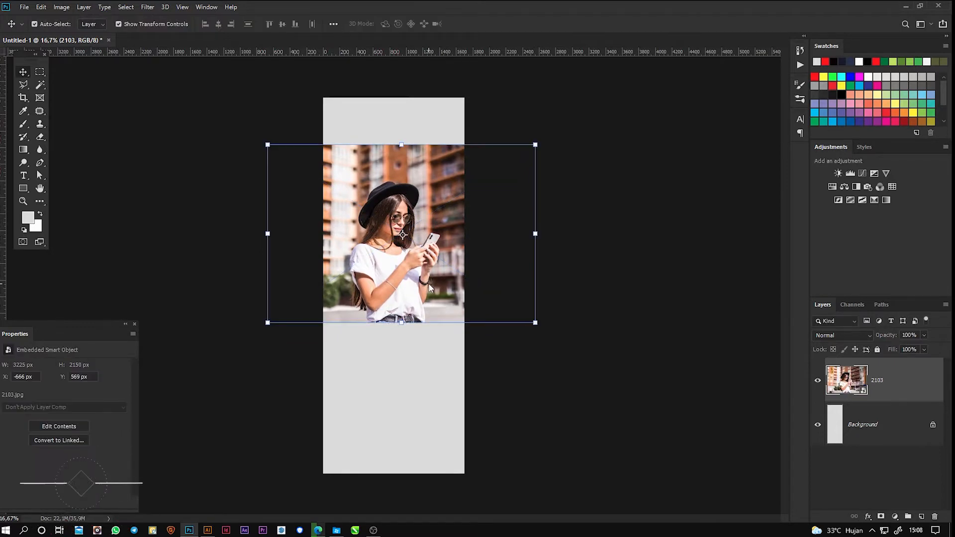
- Select the woman in the photo, copy her onto a new layer and hide that layer
alt+scroll(399, 234, up, 5)
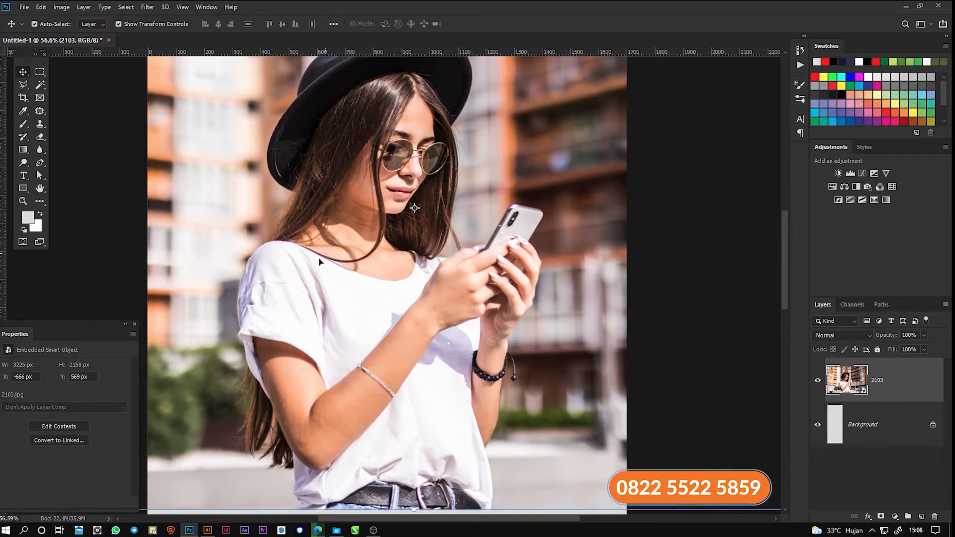
scroll(380, 217, down, 2)
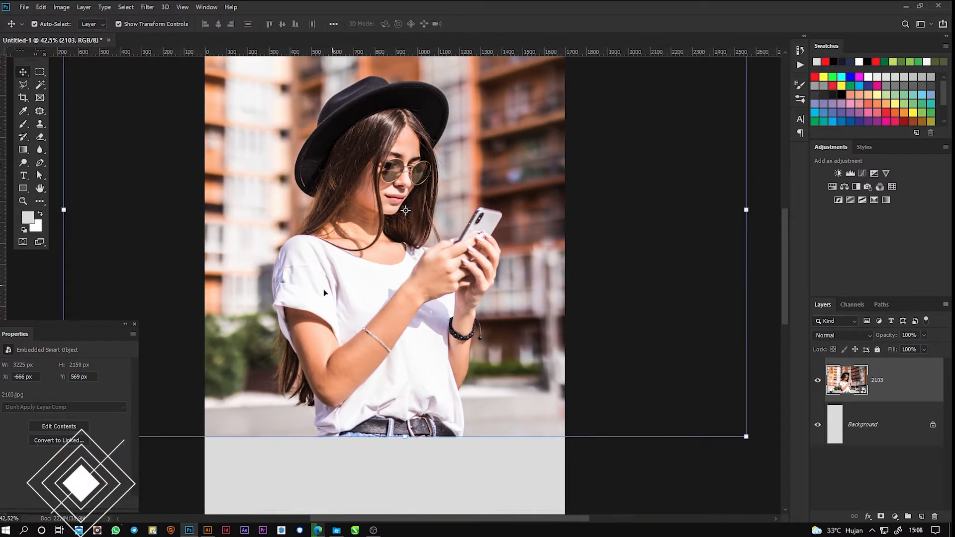
key(w)
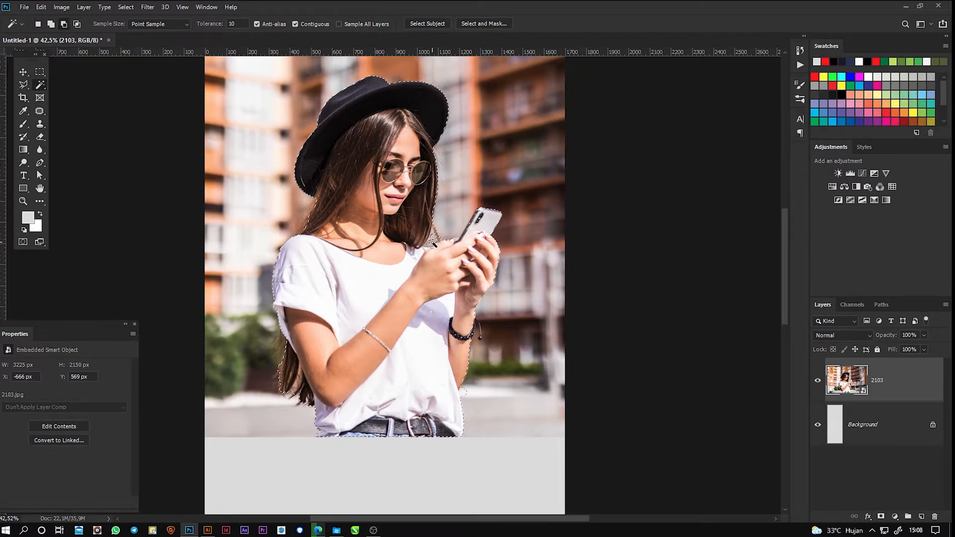
key(v)
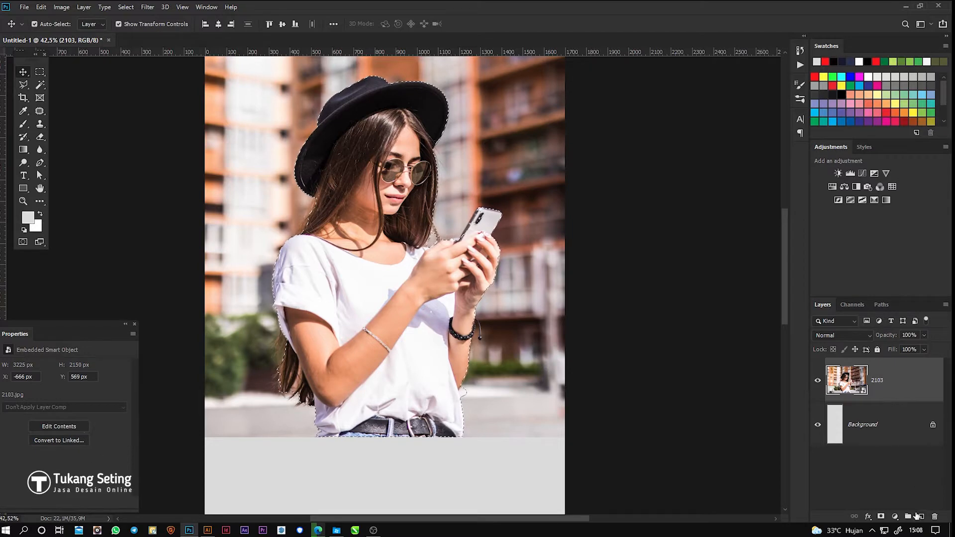
key(ctrl+j)
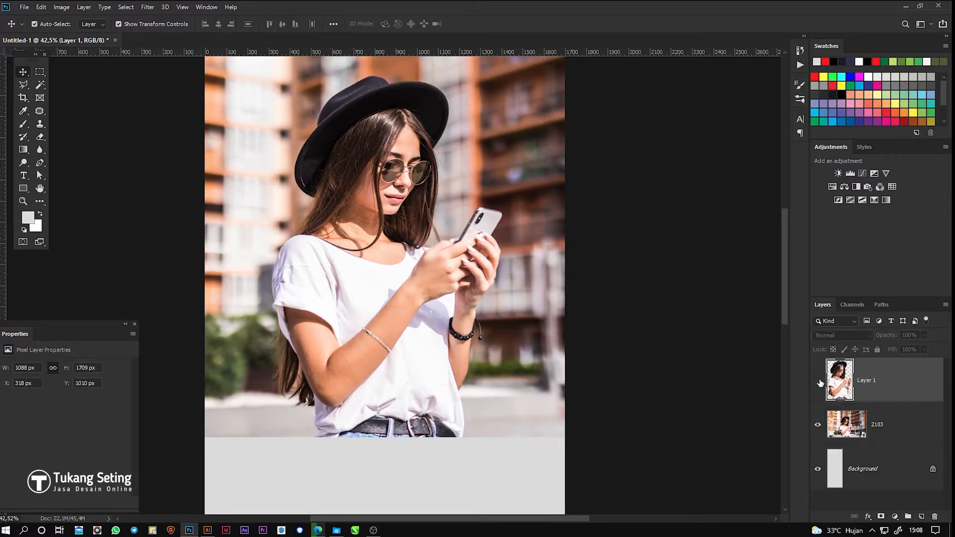
- Add a Black & White adjustment layer directly above the 2103 photo layer and show the woman's cutout layer again
drag(853, 430, 862, 373)
click(869, 517)
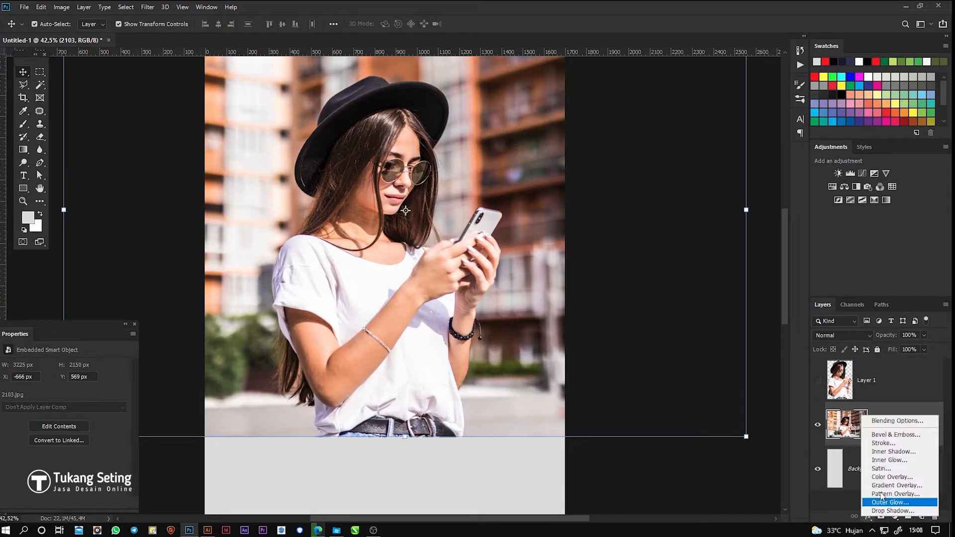
click(895, 517)
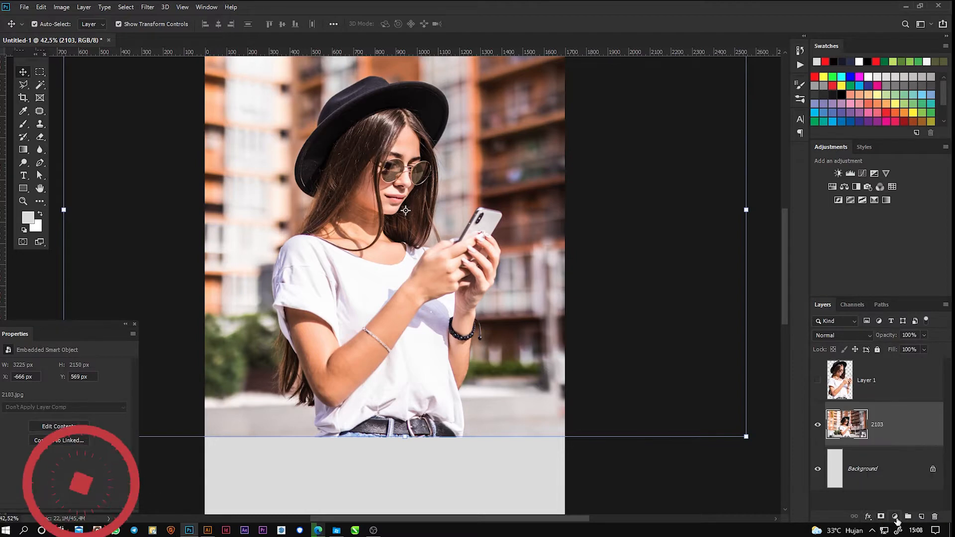
click(895, 516)
click(891, 440)
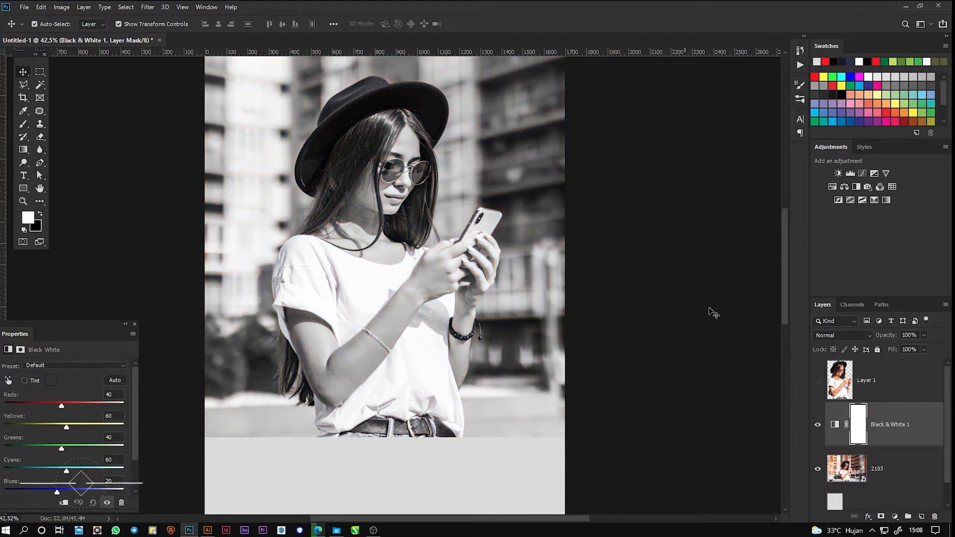
click(819, 381)
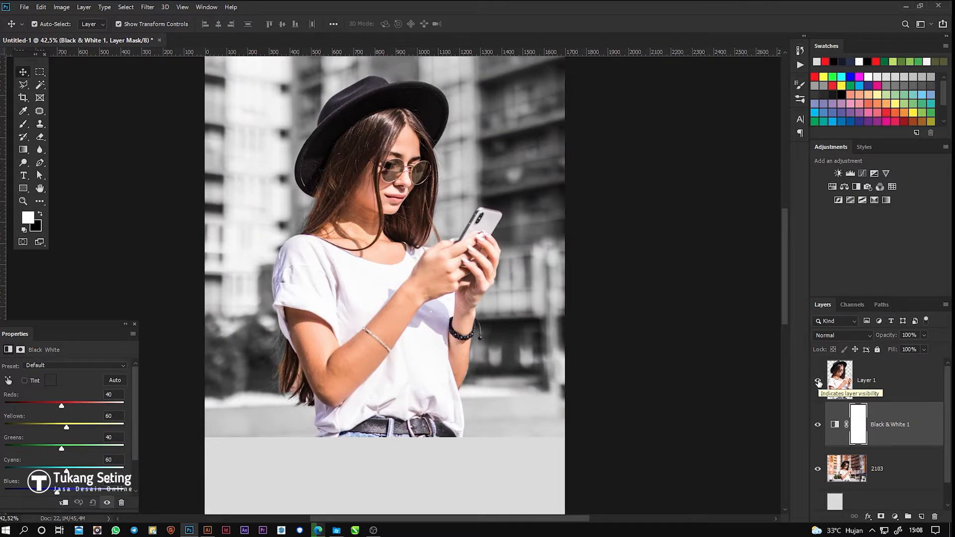
- Add a white layer mask to the 2103 photo layer
click(852, 472)
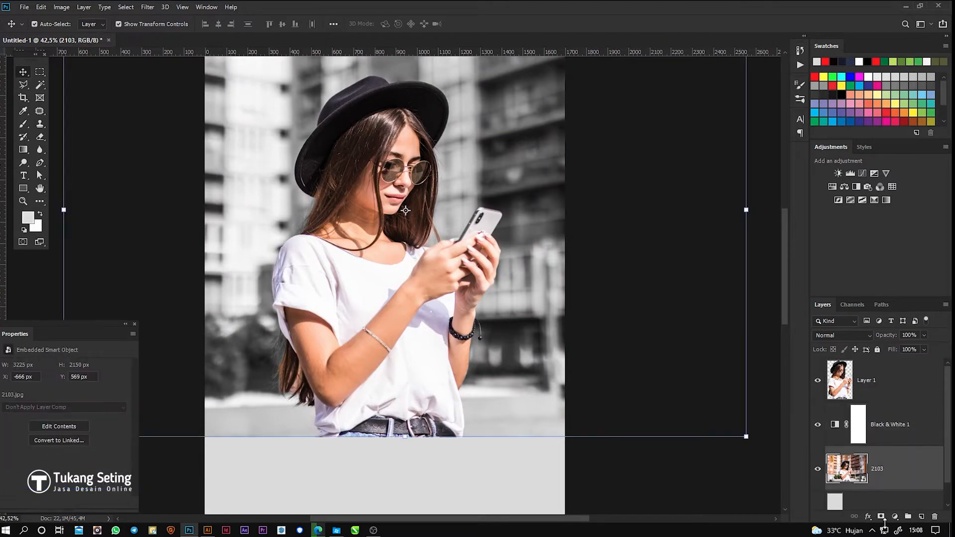
click(882, 518)
key(ctrl+0)
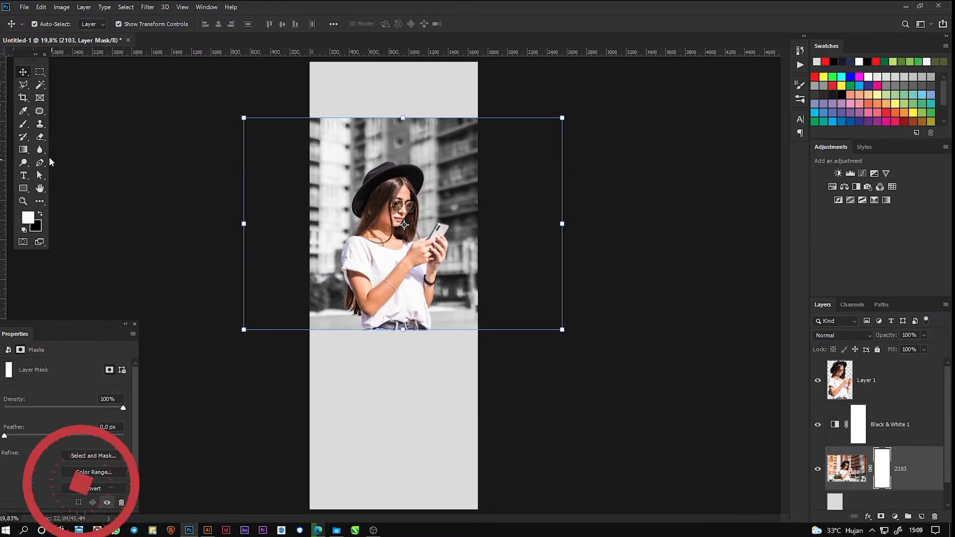
- Fade the photo's outer edges into the grey background by painting its mask with a soft black 1300 px brush
key(b)
key(bracketright)
key(bracketright)
key(bracketright)
key(bracketright)
key(bracketright)
key(bracketright)
key(bracketright)
key(bracketright)
key(bracketright)
key(bracketright)
key(bracketright)
key(bracketright)
key(bracketright)
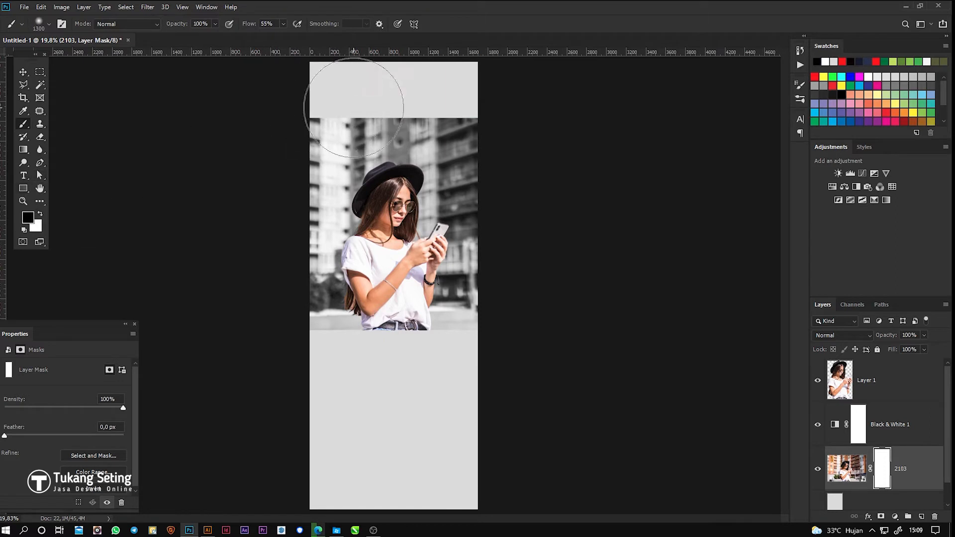
right_click(386, 108)
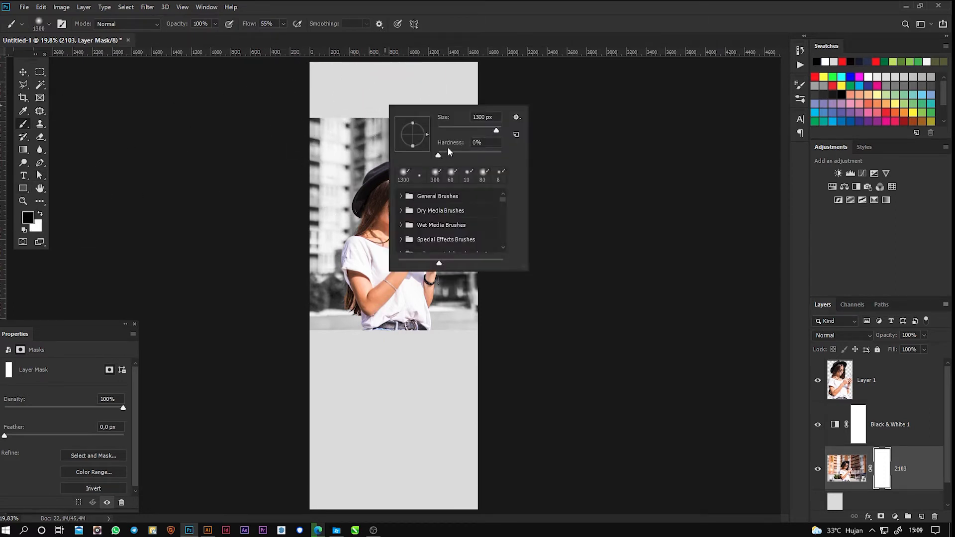
click(508, 39)
mouse_move(284, 69)
mouse_down()
mouse_move(485, 46)
mouse_move(463, 67)
mouse_move(287, 47)
mouse_move(482, 62)
mouse_move(614, 100)
mouse_move(596, 166)
mouse_move(547, 136)
mouse_move(481, 63)
mouse_move(474, 71)
mouse_move(580, 214)
mouse_move(572, 199)
mouse_move(550, 373)
mouse_move(515, 385)
mouse_move(541, 364)
mouse_move(510, 422)
mouse_move(406, 416)
mouse_move(410, 425)
mouse_move(178, 356)
mouse_move(451, 417)
mouse_move(274, 377)
mouse_move(226, 285)
mouse_move(249, 77)
mouse_move(226, 159)
mouse_move(250, 137)
mouse_move(233, 335)
mouse_move(232, 275)
mouse_move(214, 213)
mouse_move(247, 106)
mouse_up()
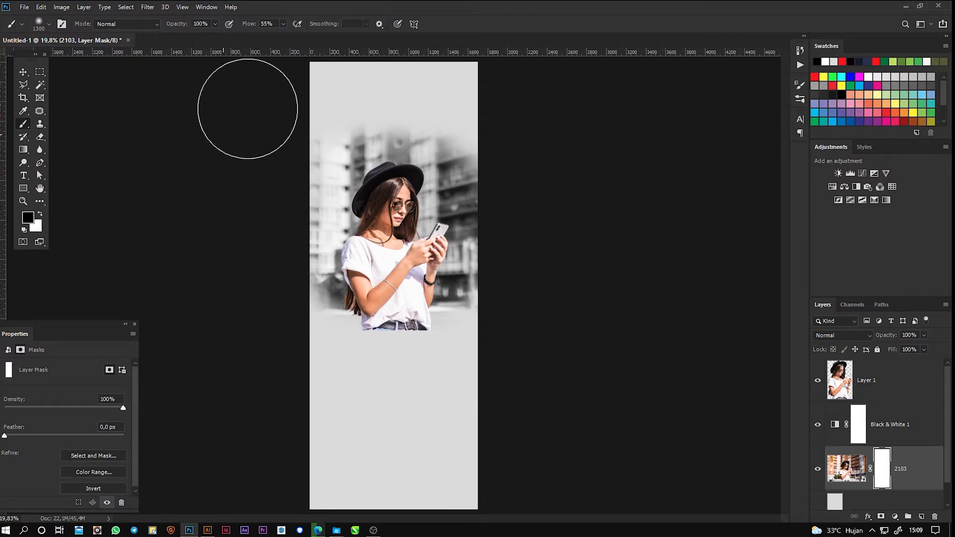
mouse_move(499, 409)
mouse_down()
mouse_move(568, 219)
mouse_move(582, 220)
mouse_move(506, 92)
mouse_move(352, 92)
mouse_move(214, 193)
mouse_up()
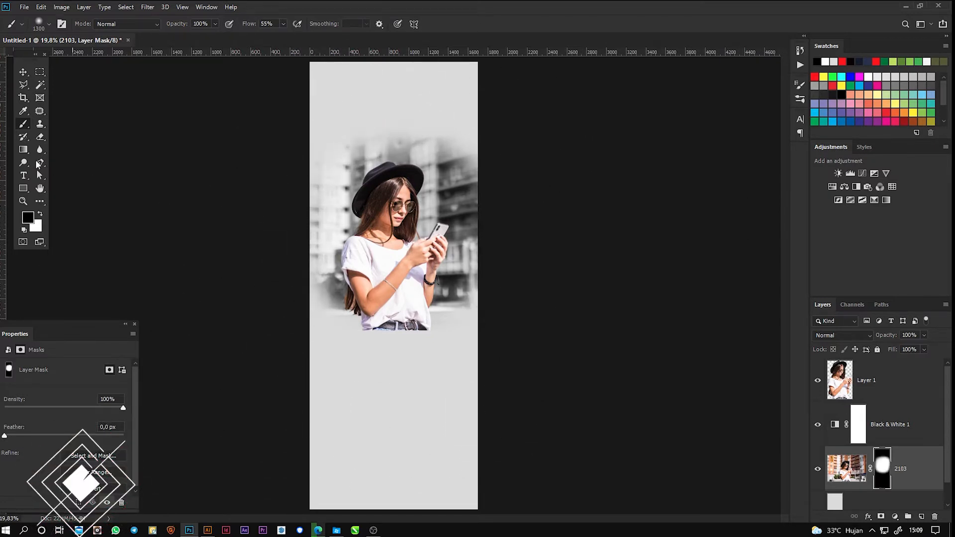
click(24, 72)
click(580, 350)
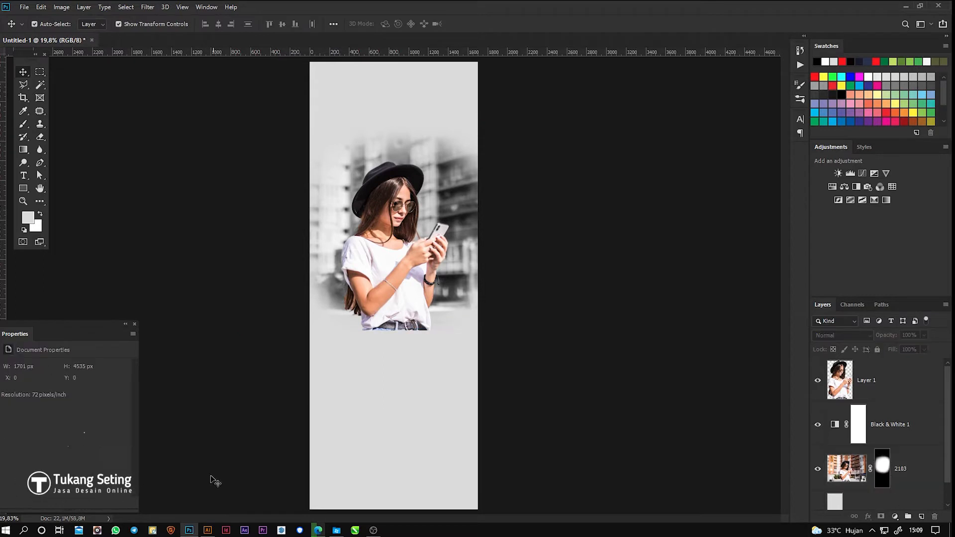
- Switch to Illustrator and thicken the green speech-bubble outline by applying Offset Path with Miter joins
click(208, 530)
drag(676, 437, 487, 433)
click(466, 363)
drag(25, 2, 719, 72)
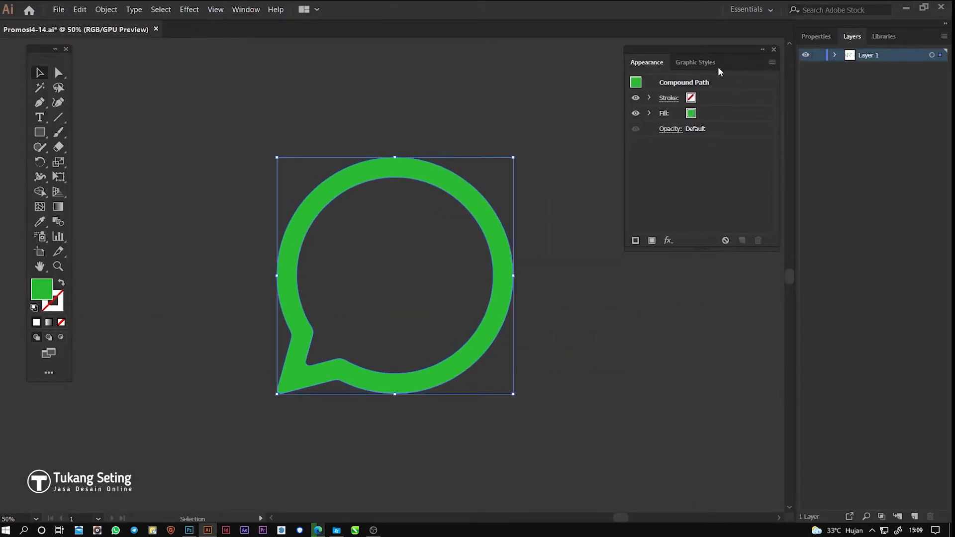
click(105, 10)
mouse_move(199, 247)
click(288, 283)
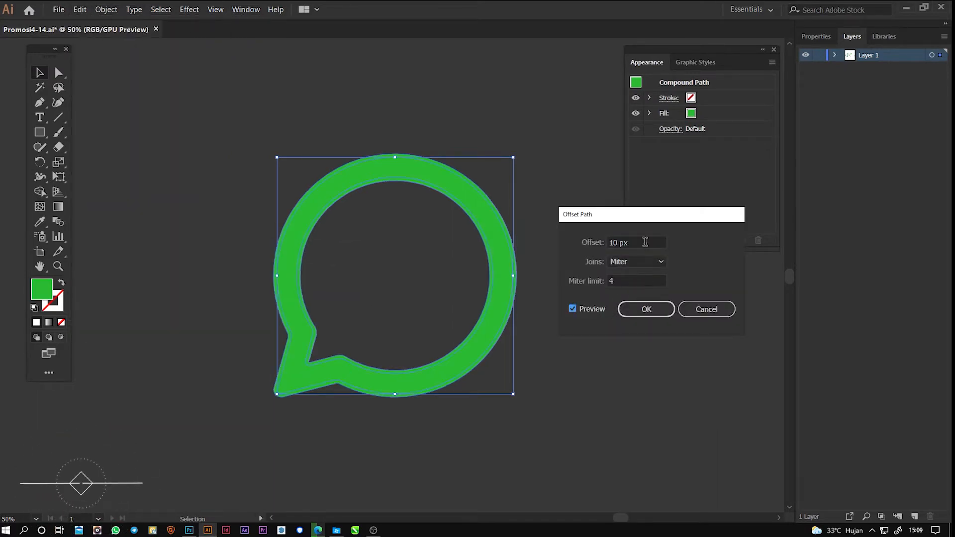
click(645, 242)
scroll(645, 243, up, 10)
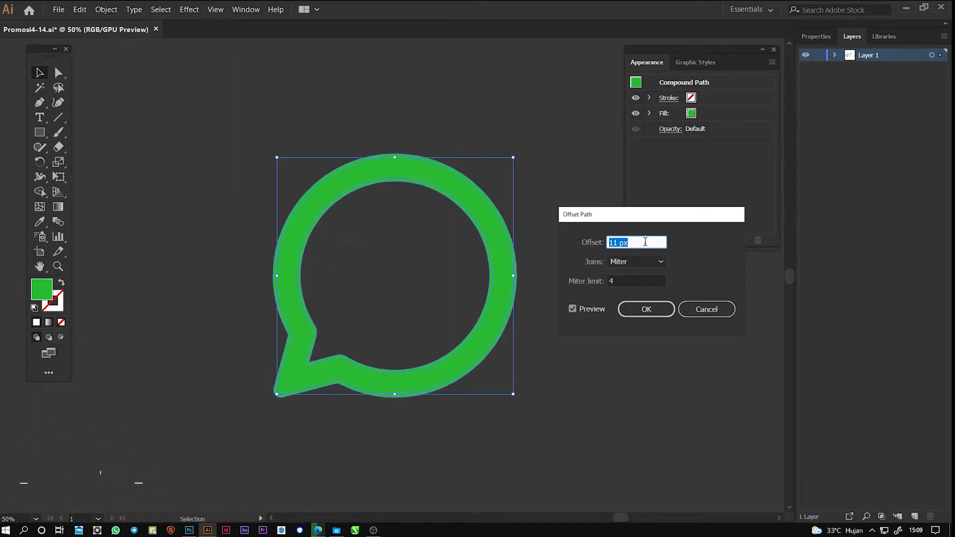
click(643, 309)
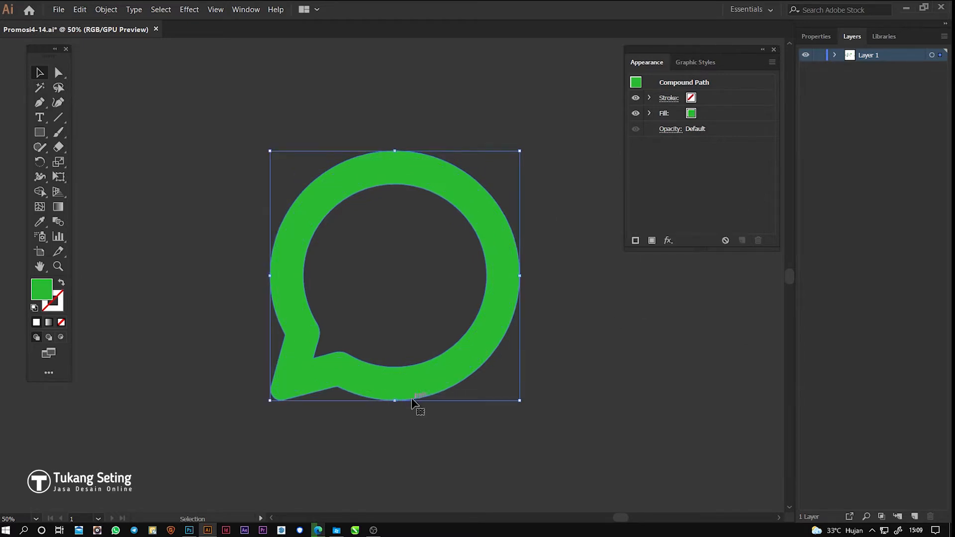
- Move the thickened speech-bubble outline beside the thin original and fill it with white (ffffff)
drag(412, 399, 716, 399)
drag(470, 368, 333, 377)
click(343, 449)
click(309, 376)
click(448, 368)
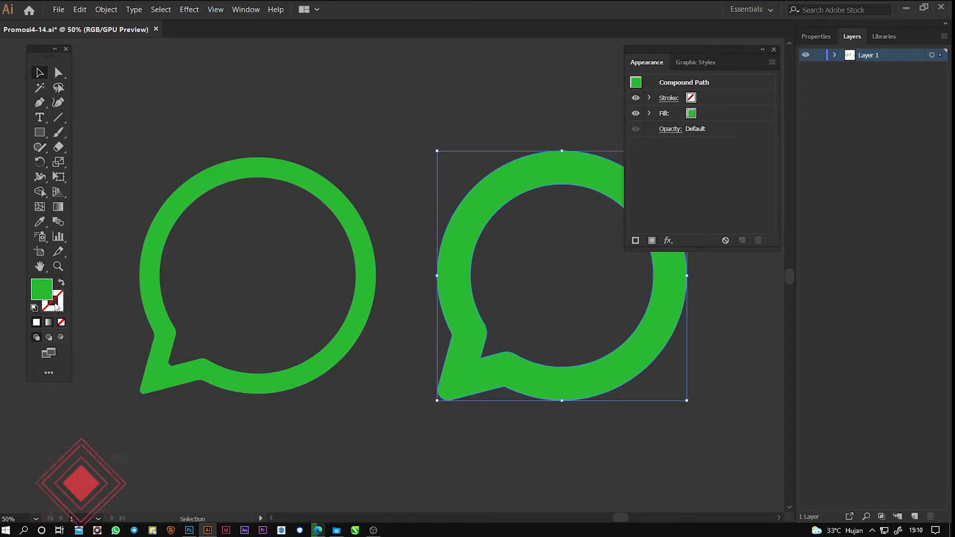
double_click(45, 291)
text(ffffff)
key(Return)
- Set up 3D Extrude & Bevel on the thin green bubble with rotations of 28°, 26° and 2° and a 27 pt depth
click(305, 377)
click(189, 9)
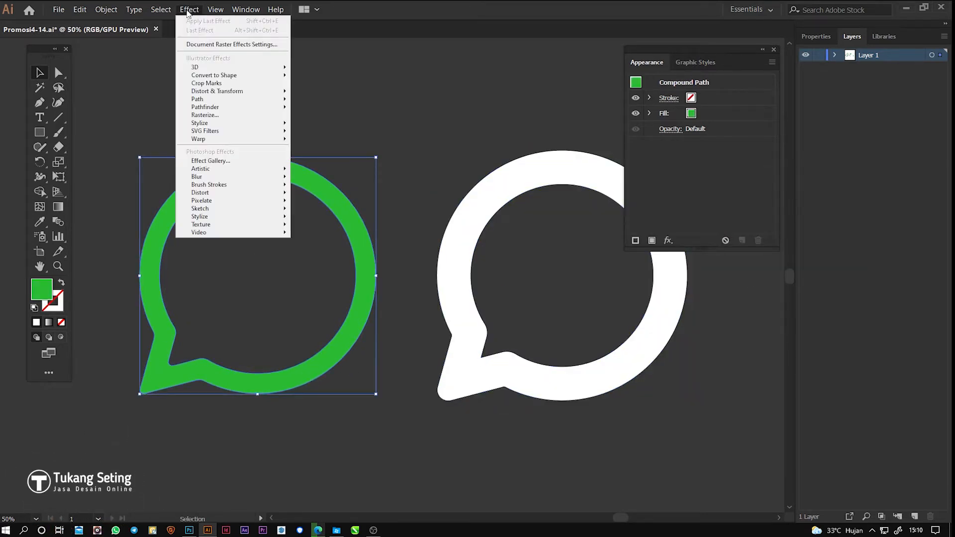
mouse_move(209, 67)
click(349, 69)
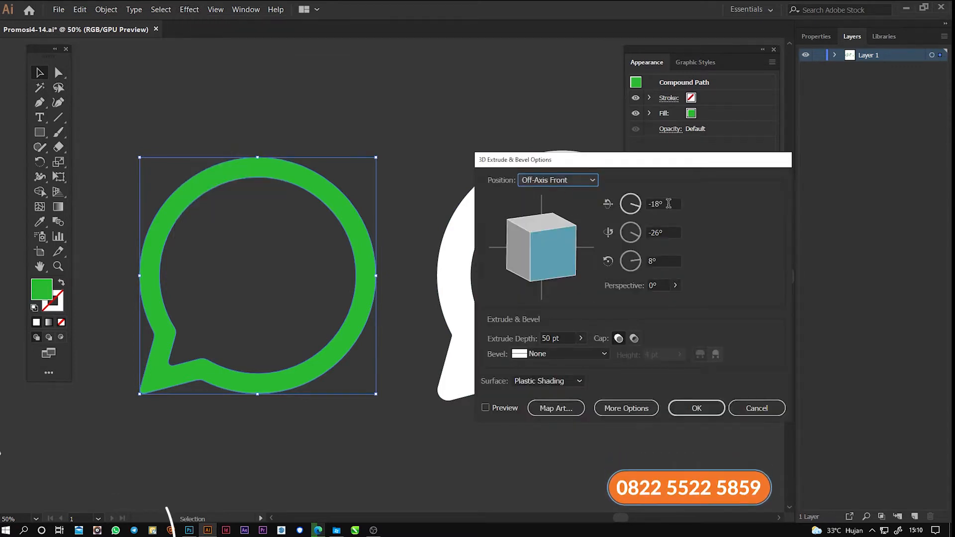
click(668, 204)
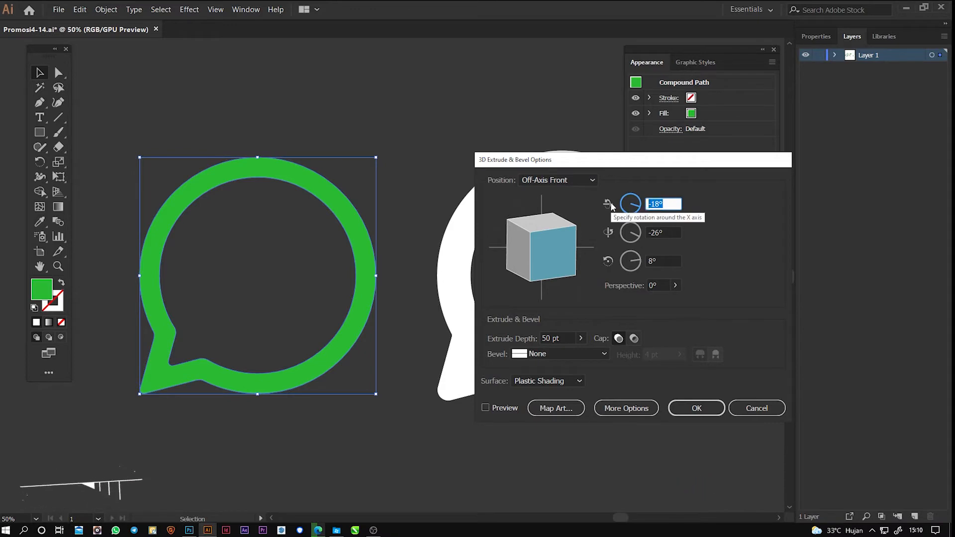
text(28)
click(676, 232)
text(2)
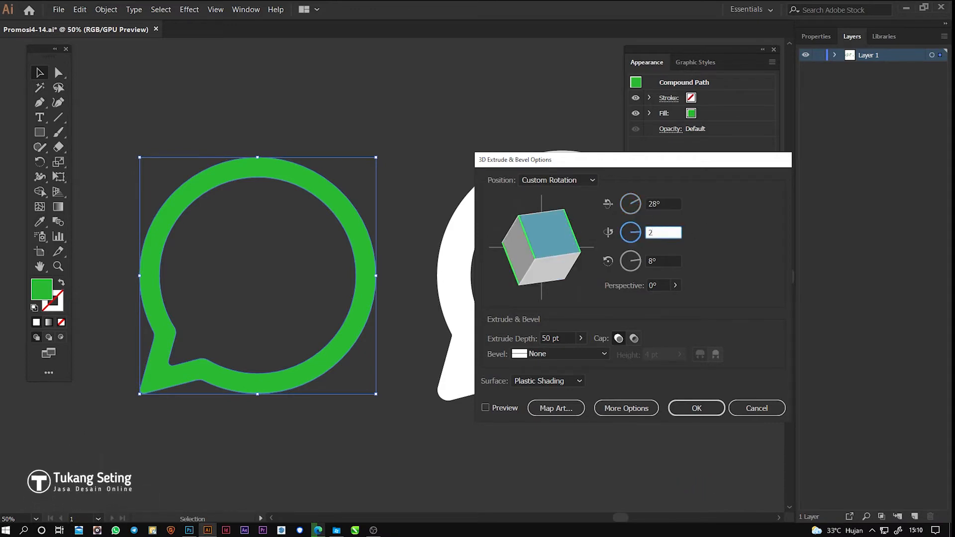
click(663, 261)
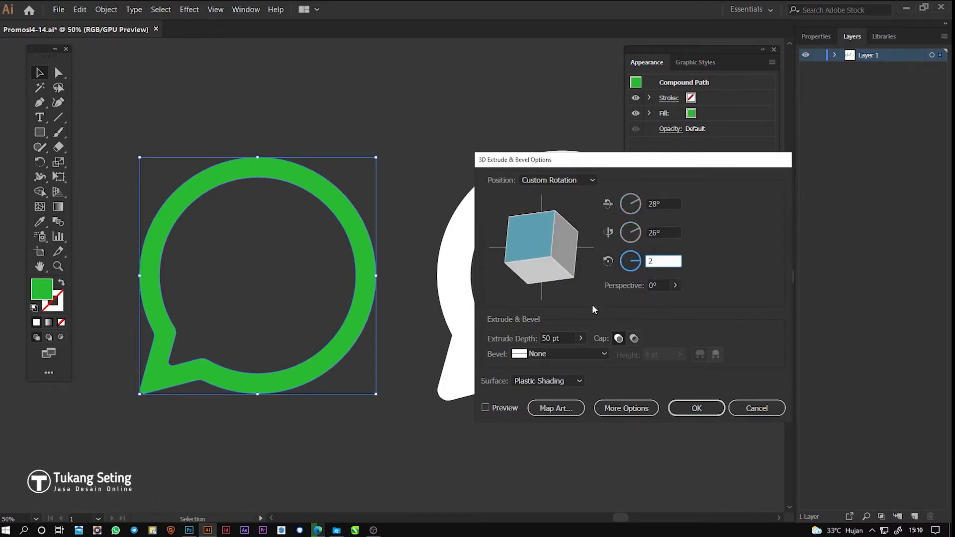
click(561, 336)
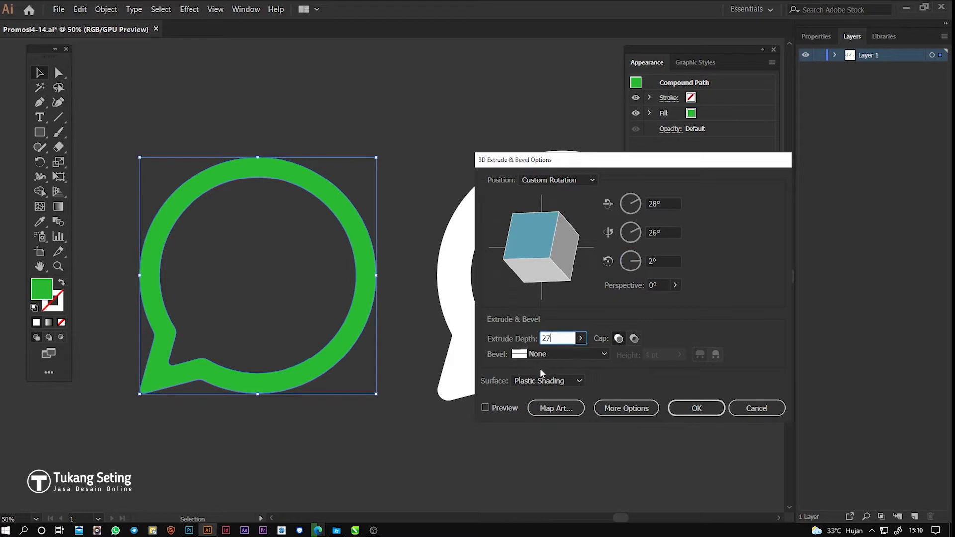
- Set the extrusion's blend steps to 256, shift its light to the upper part of the sphere, and apply the effect
click(627, 408)
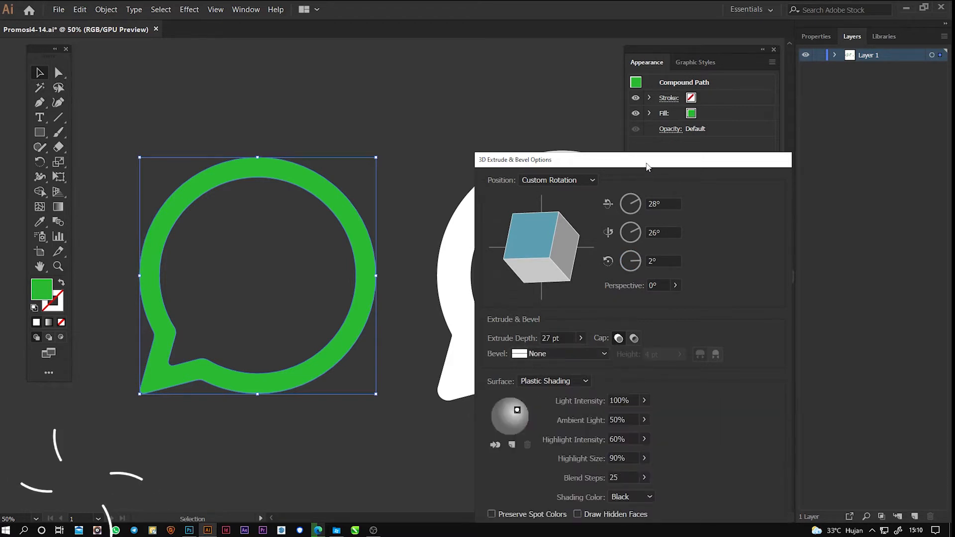
drag(647, 167, 727, 110)
click(723, 421)
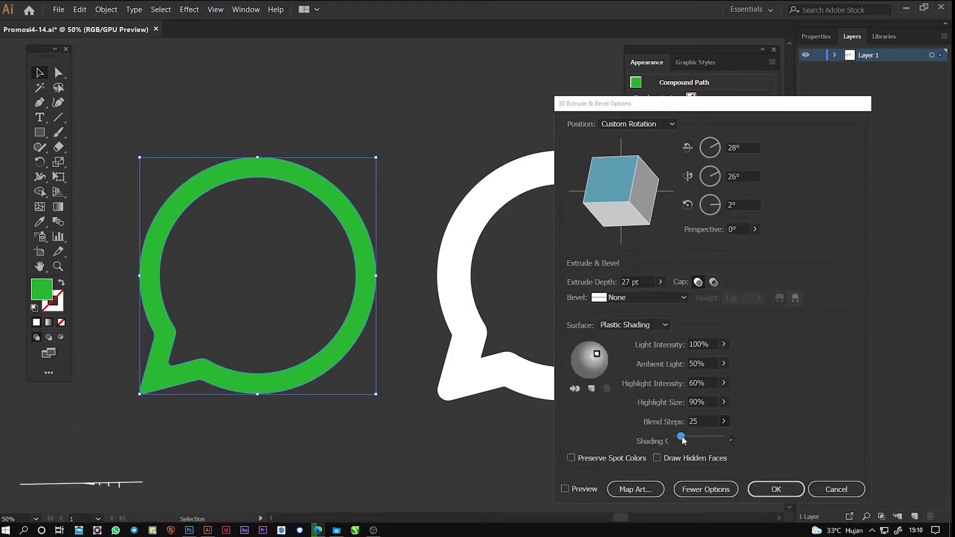
click(565, 489)
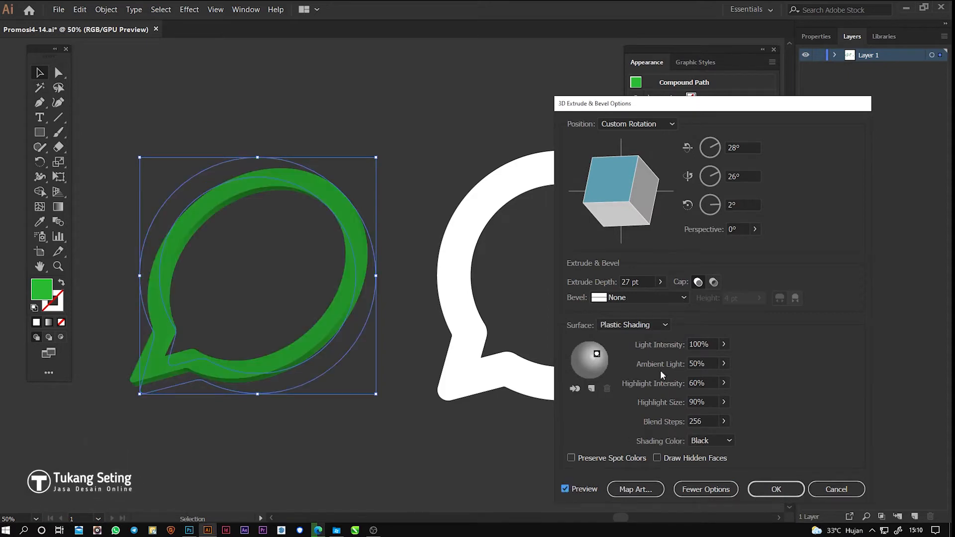
drag(597, 354, 586, 350)
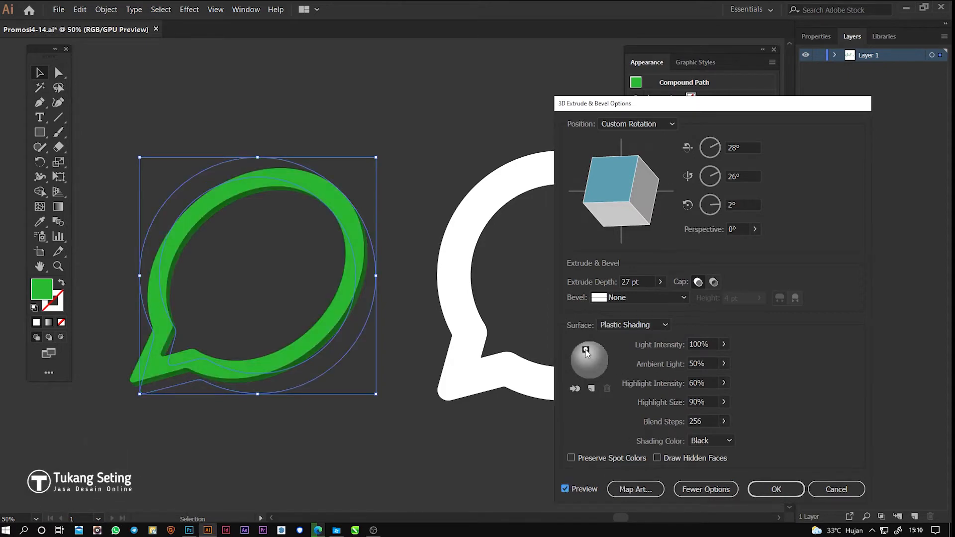
drag(590, 356, 595, 356)
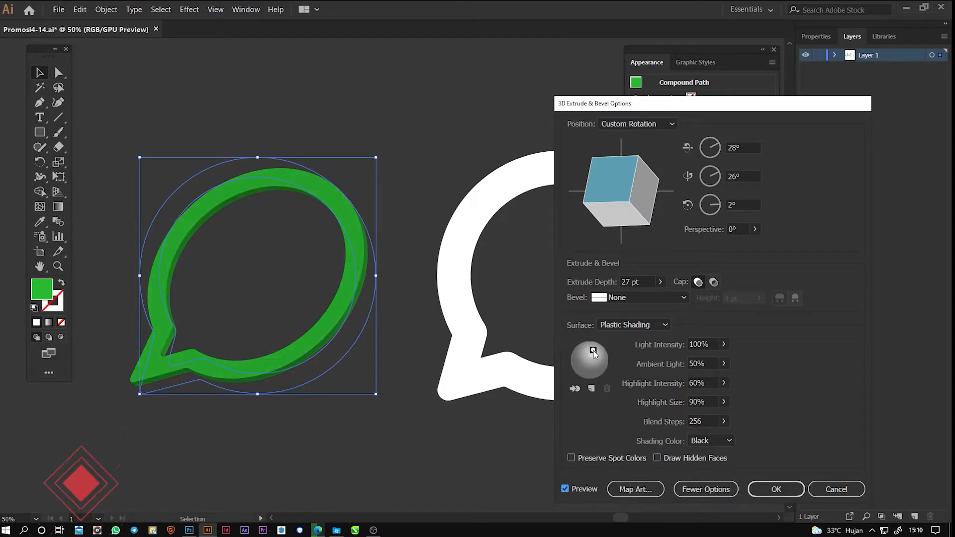
click(777, 491)
- Apply the same Extrude & Bevel effect to the white speech-bubble outline
click(551, 441)
click(539, 387)
click(189, 10)
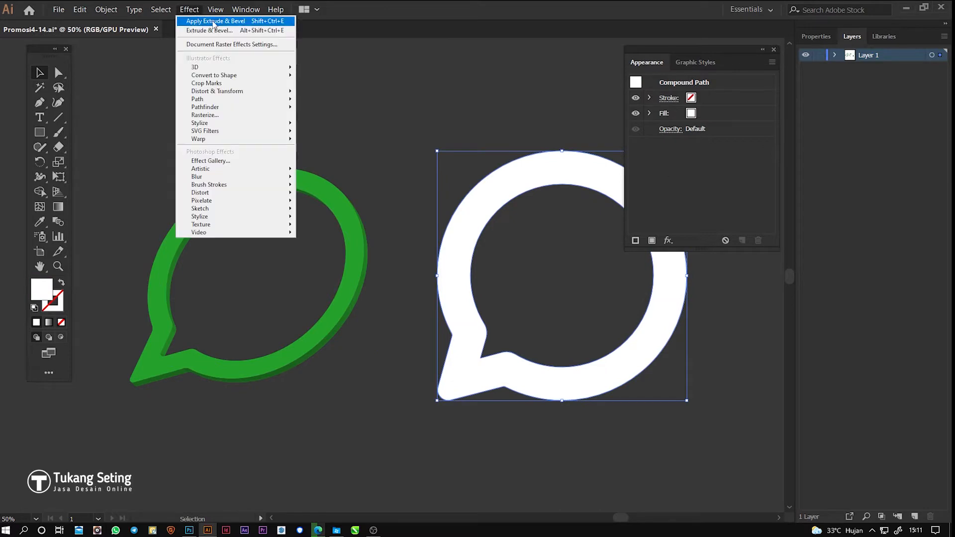
click(214, 22)
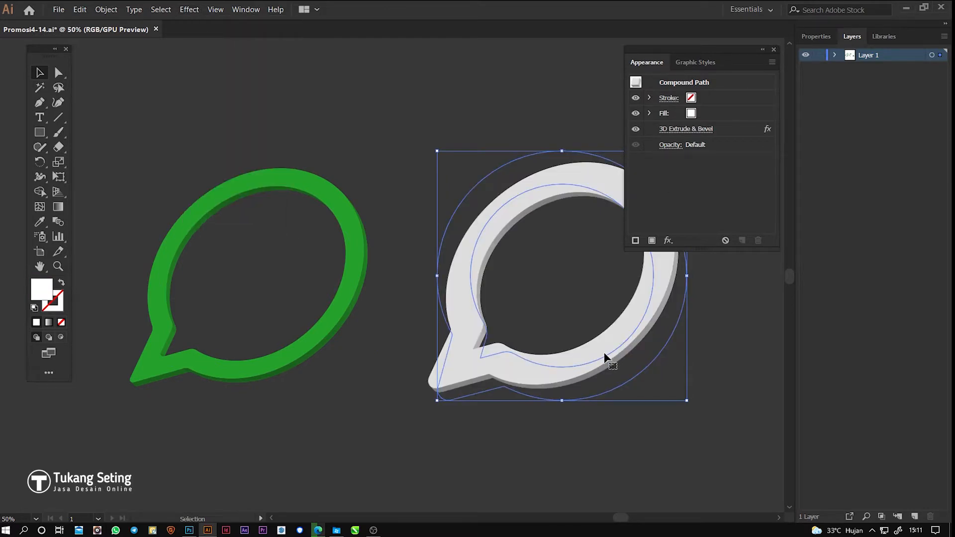
- Place the white 3D bubble behind the green one and nudge it slightly down and right as an even border
drag(605, 357, 295, 348)
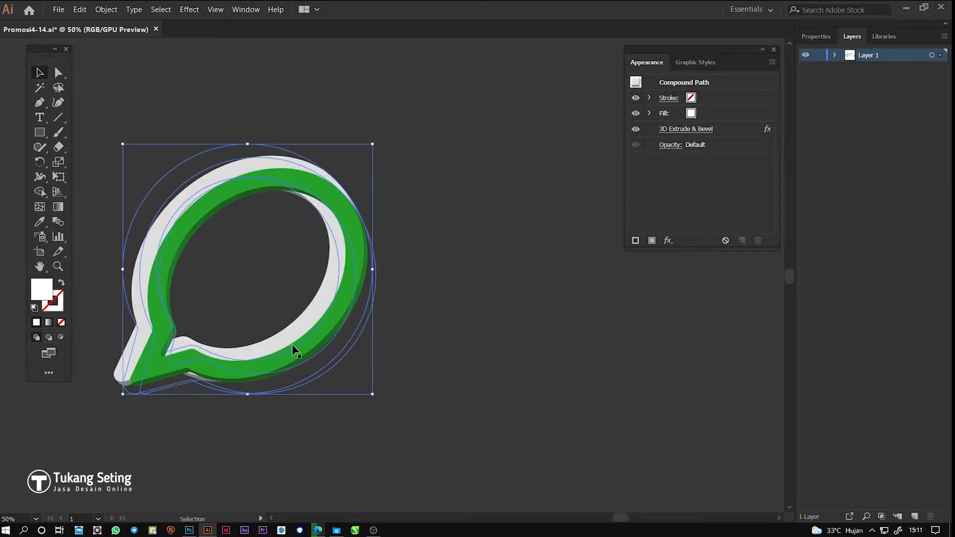
key(Down)
key(Down)
key(Down)
key(Down)
key(Down)
key(Down)
key(Down)
key(Down)
key(Down)
key(Down)
key(Down)
key(Down)
key(Down)
key(Down)
key(Down)
key(Down)
key(Down)
key(Down)
key(Down)
key(Down)
key(Right)
key(Right)
key(Right)
key(Right)
key(Right)
key(Right)
key(Right)
key(Right)
key(Right)
key(Right)
key(Right)
key(Right)
key(Right)
key(Right)
key(Right)
key(Right)
key(Right)
key(Right)
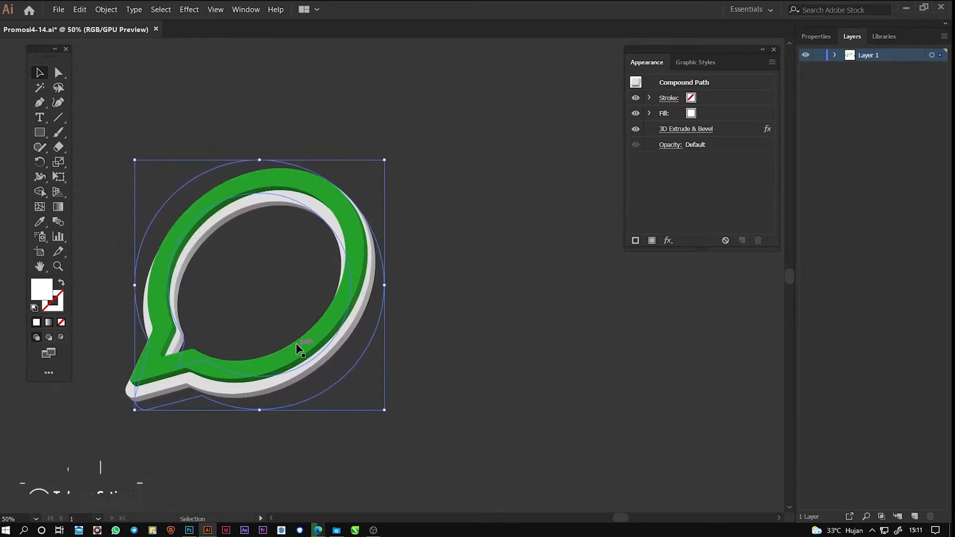
key(Up)
key(Up)
key(Up)
key(Up)
key(Up)
key(Up)
key(Up)
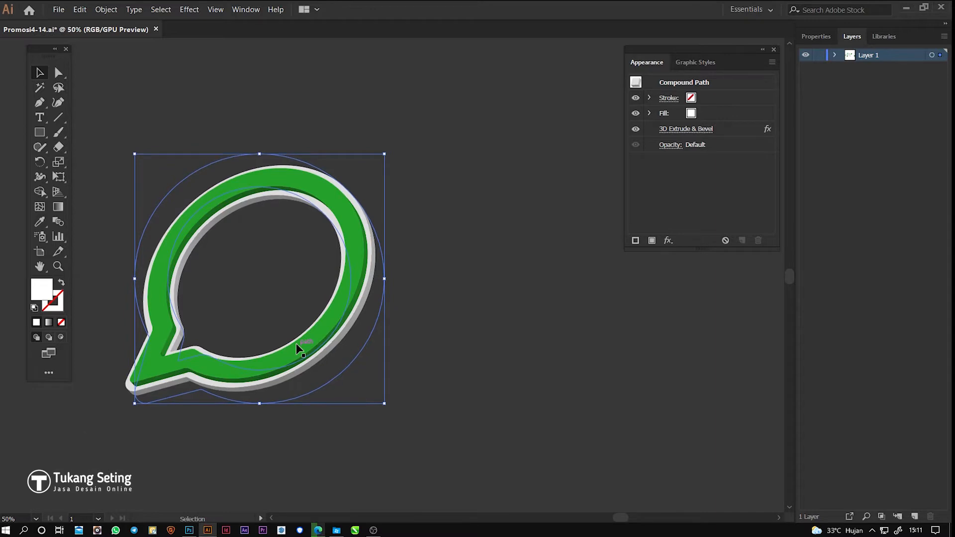
key(Down)
key(Right)
key(Right)
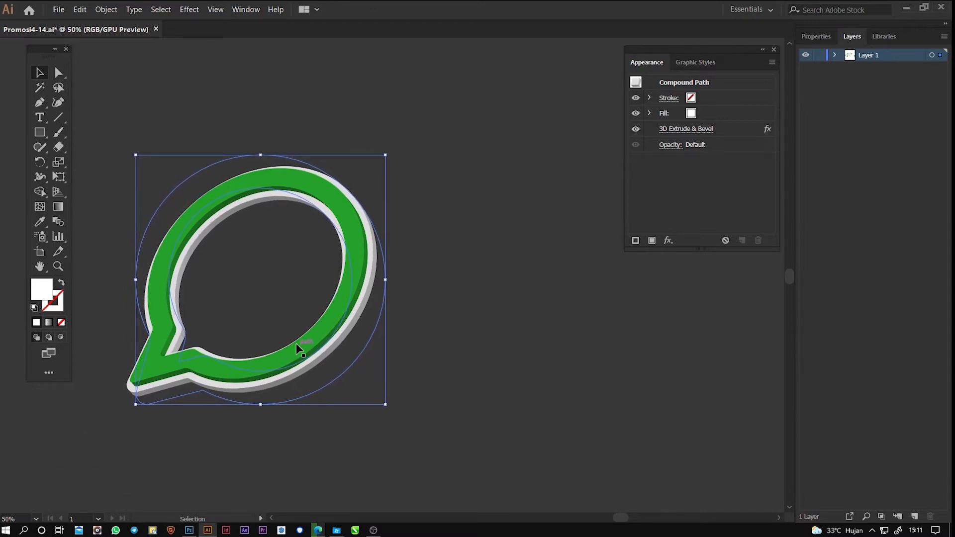
- Duplicate the combined green and white 3D bubbles beside the originals
click(471, 453)
drag(399, 396, 520, 393)
drag(592, 446, 196, 94)
key(space)
drag(622, 412, 489, 436)
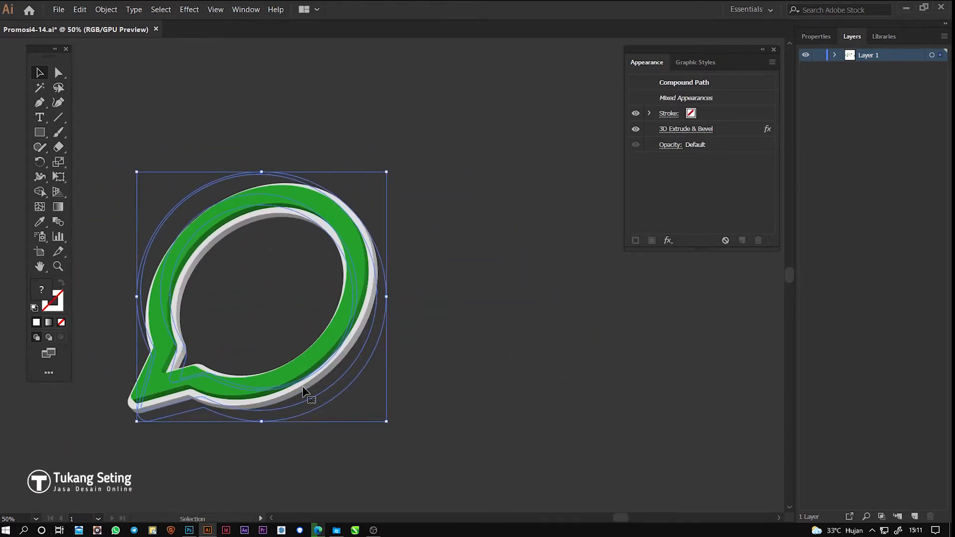
drag(299, 385, 620, 393)
scroll(667, 388, right, 3)
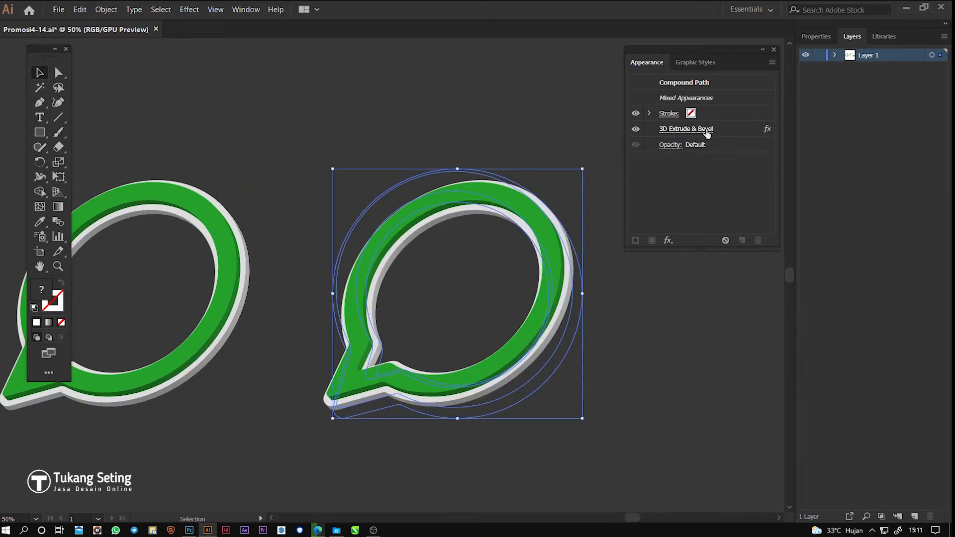
- Change the duplicated bubbles' 3D Extrude & Bevel surface to Wireframe
click(705, 130)
click(565, 489)
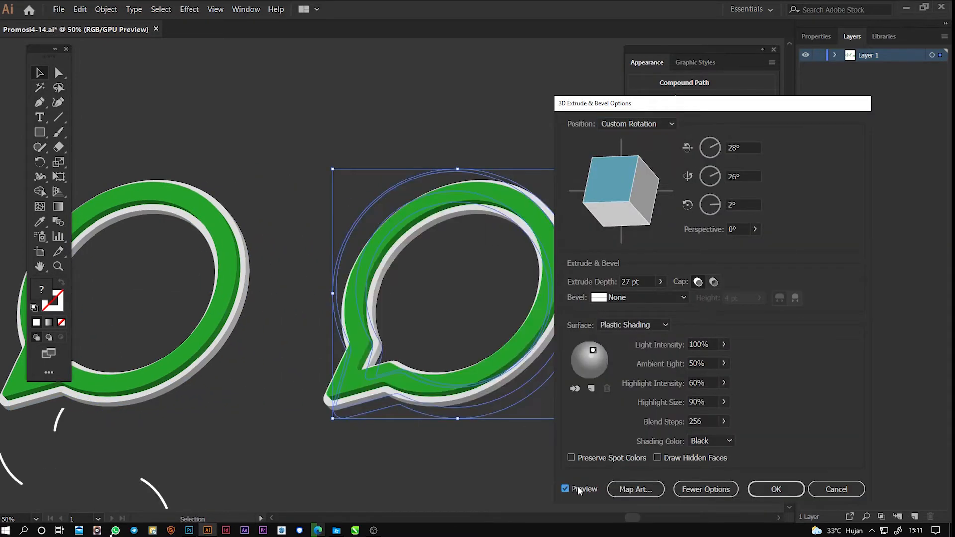
click(672, 460)
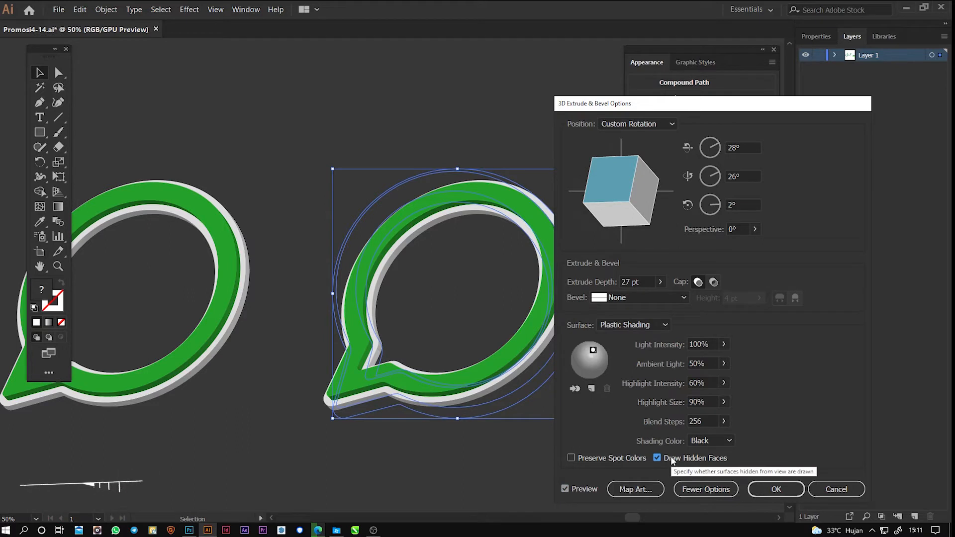
click(675, 460)
click(572, 459)
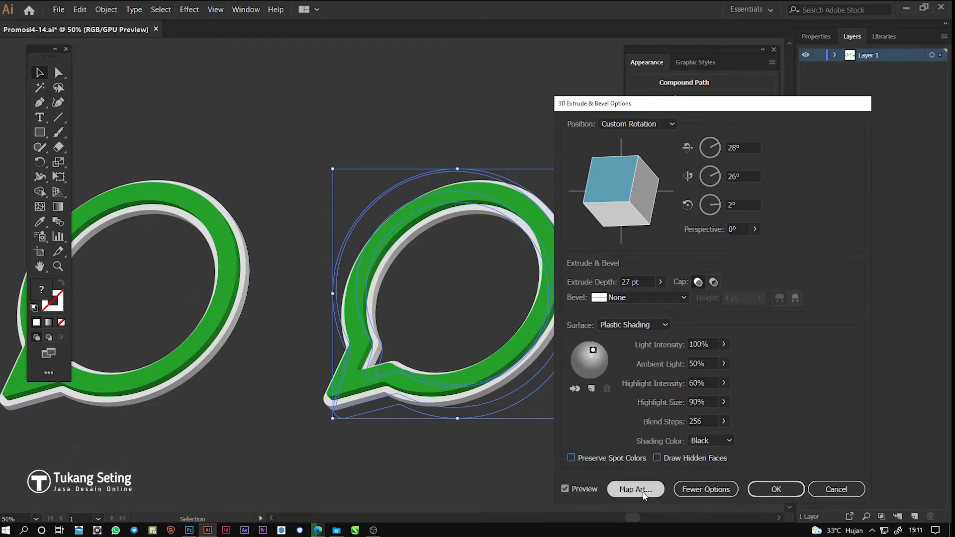
click(666, 326)
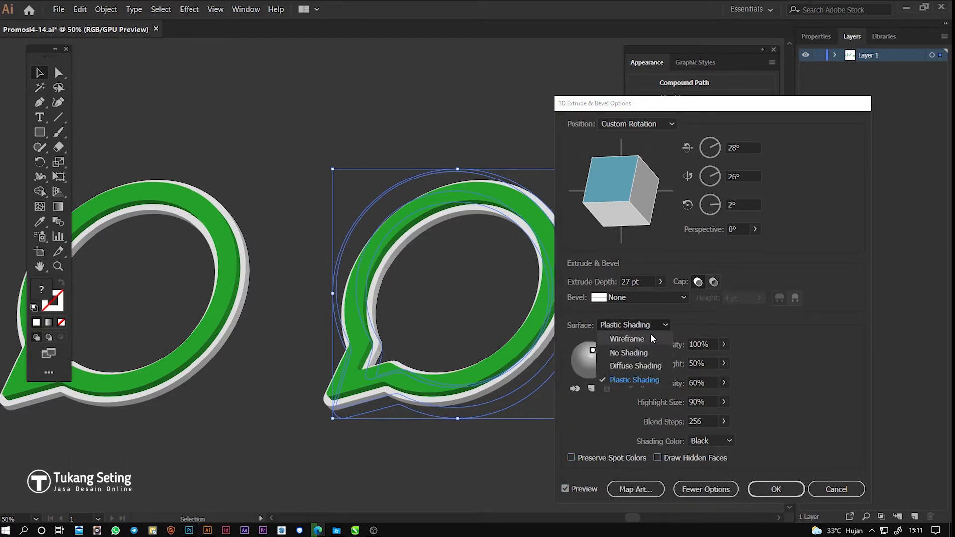
click(651, 340)
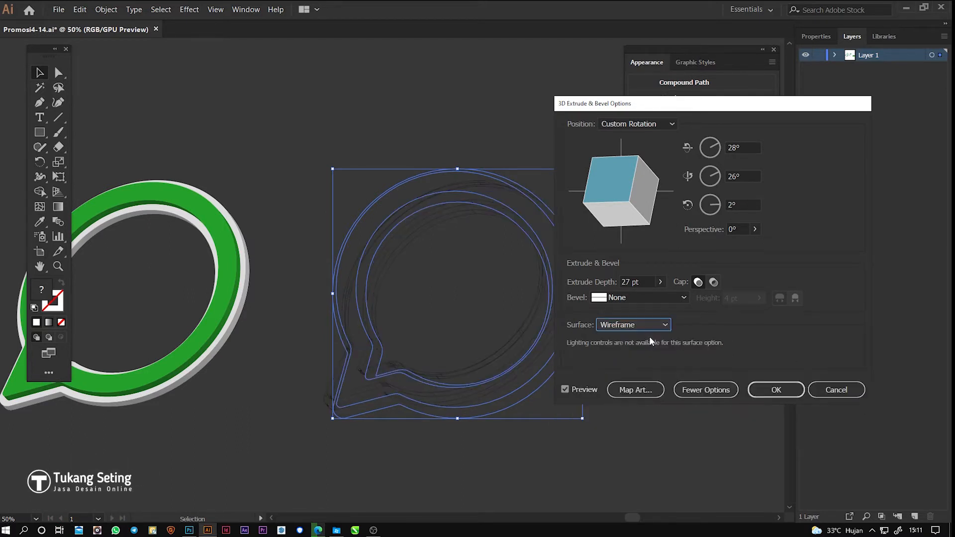
click(774, 392)
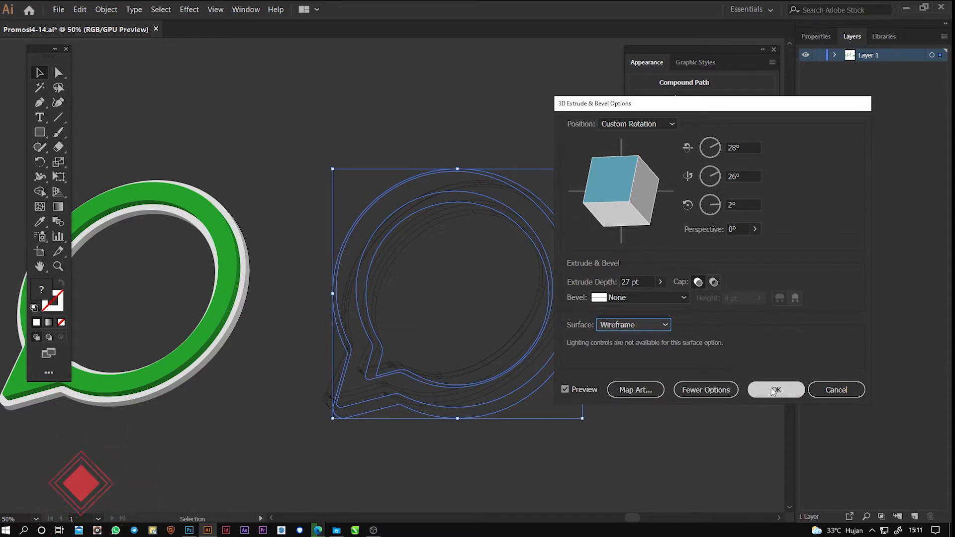
- Give the wireframe bubbles a green stroke with a 3 pt weight
click(637, 429)
drag(381, 448, 500, 468)
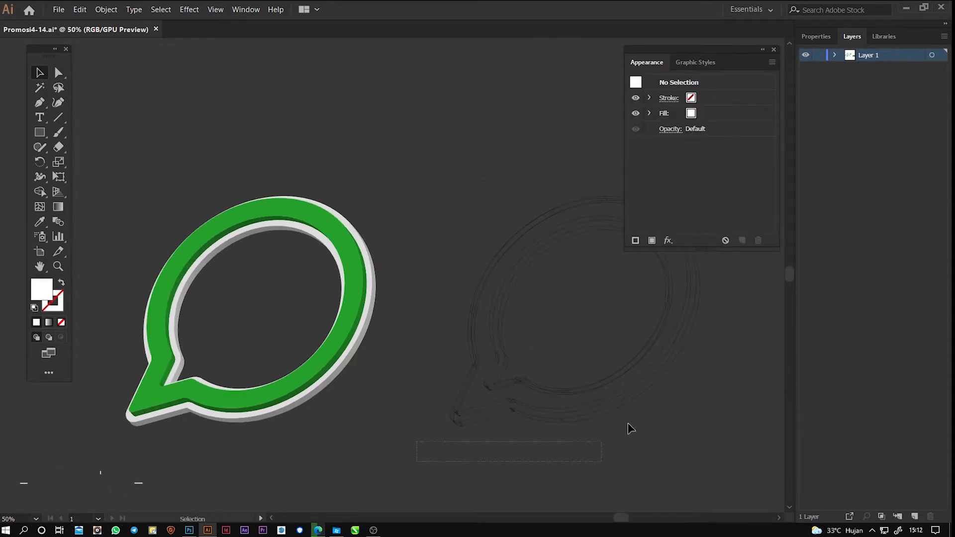
drag(591, 447, 666, 328)
click(673, 116)
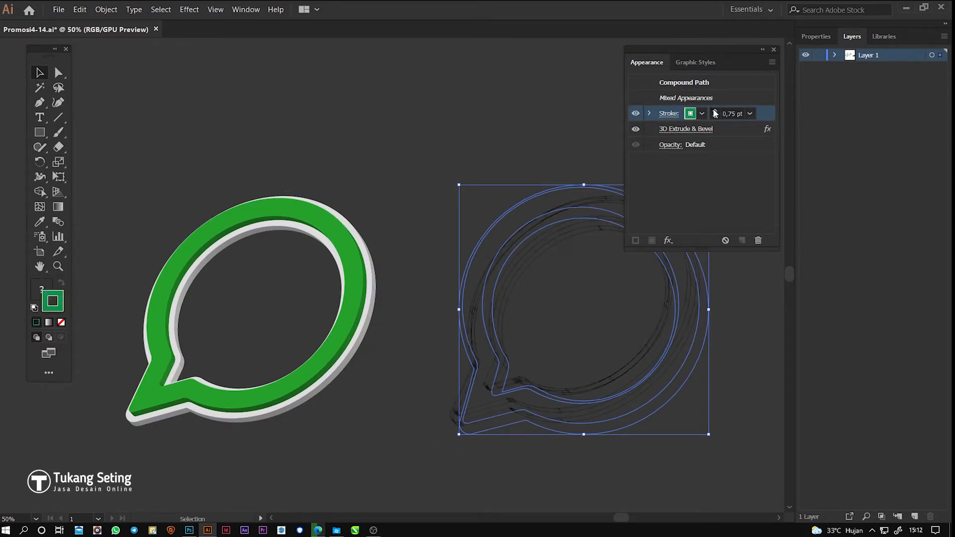
click(496, 110)
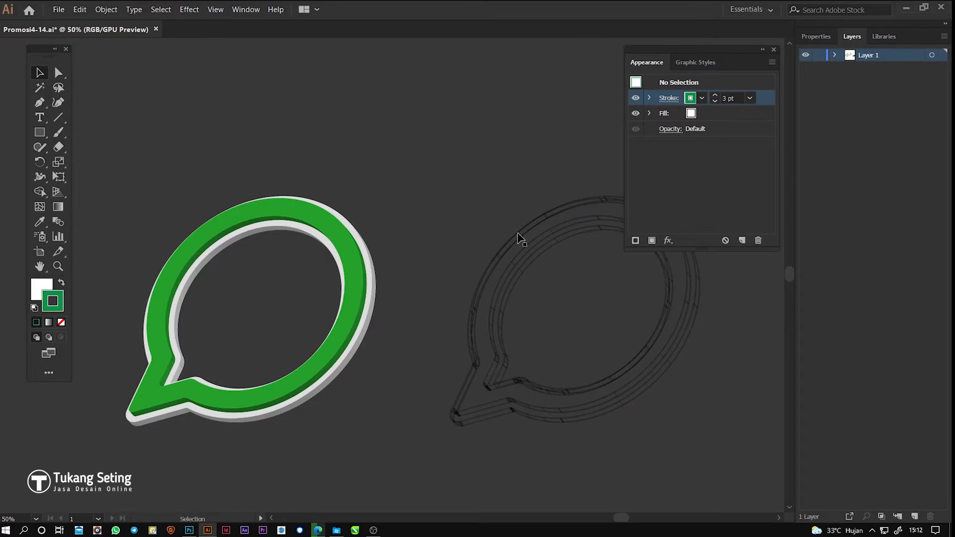
- Reduce the wireframe bubbles' stroke weight to 0,75 pt
scroll(575, 398, up, 3)
scroll(575, 398, down, 2)
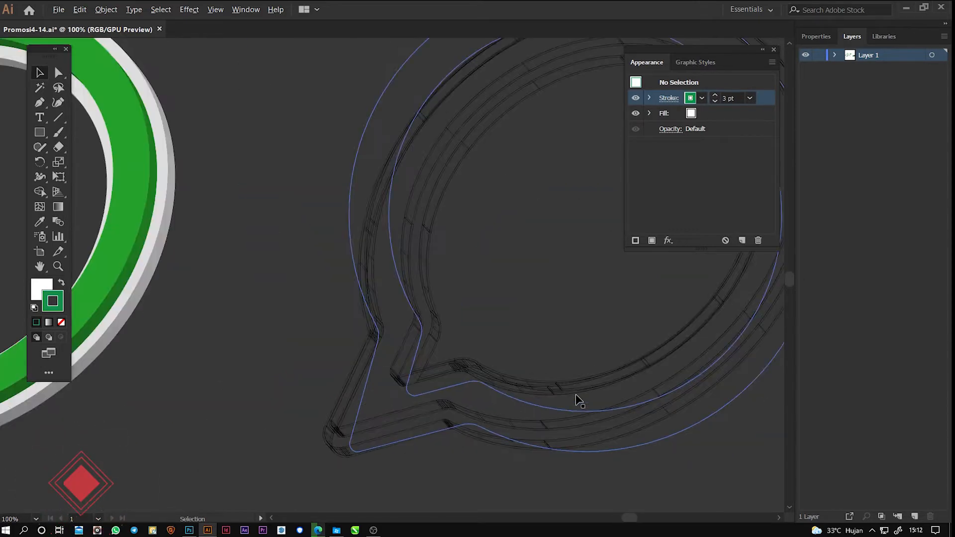
click(520, 137)
click(715, 116)
click(715, 116)
click(714, 117)
click(507, 83)
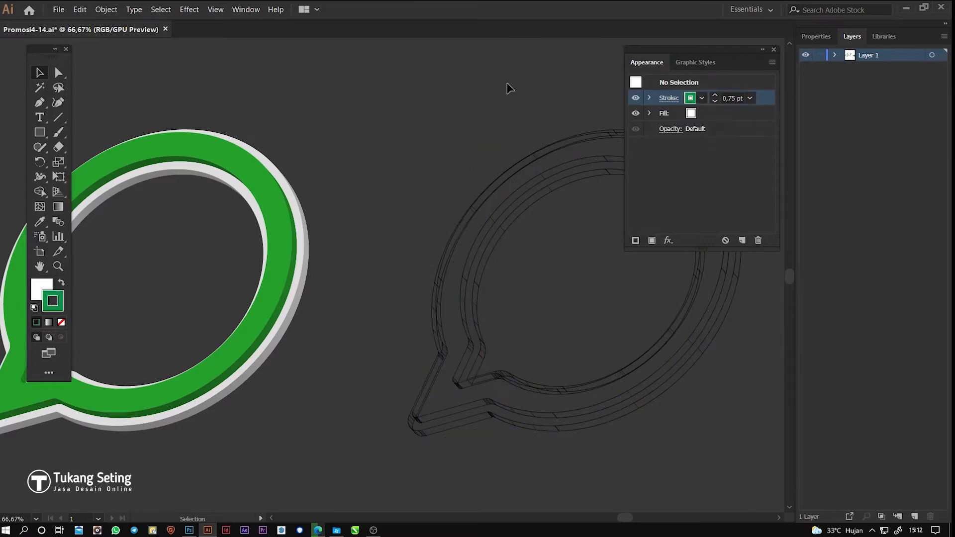
- Copy the solid green and white 3D bubble from Illustrator and paste it into the Photoshop banner as a Smart Object
scroll(352, 373, down, 2)
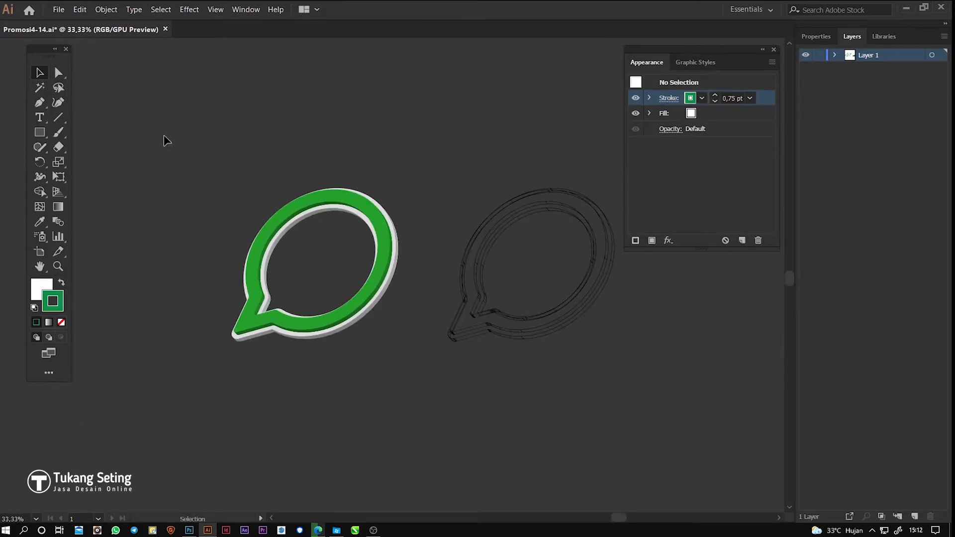
drag(420, 394, 399, 390)
key(ctrl+c)
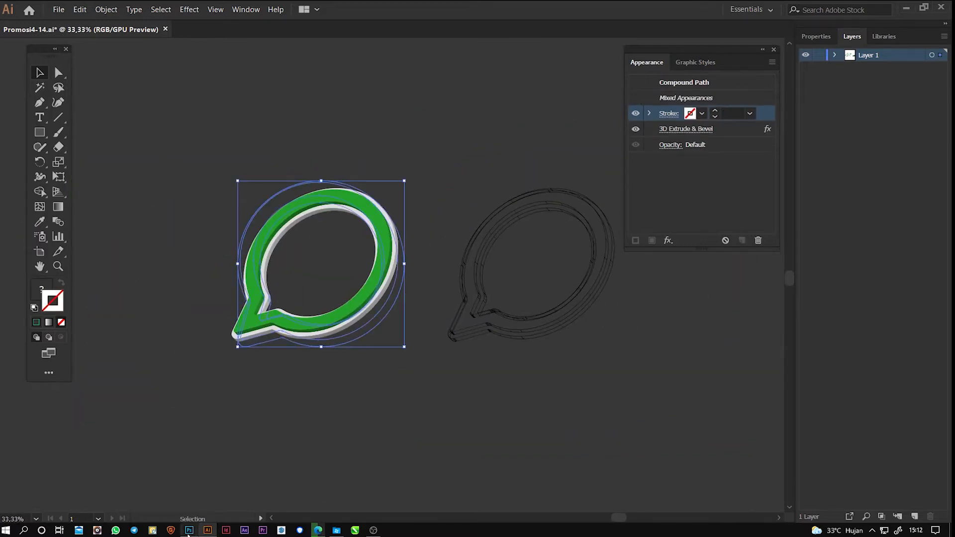
click(189, 530)
key(ctrl+v)
key(Return)
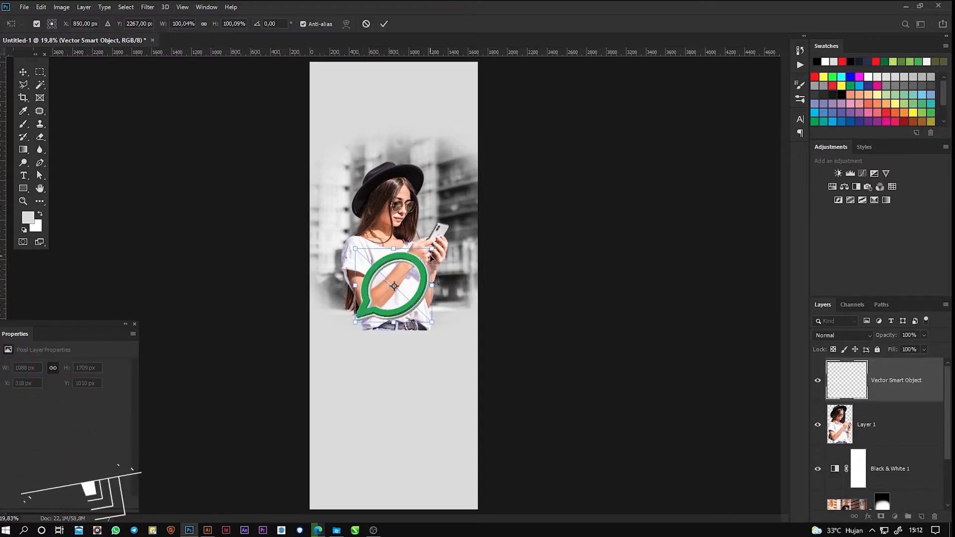
- Scale the pasted bubble to about 207% and position it around the woman's head and upper body
drag(432, 248, 473, 209)
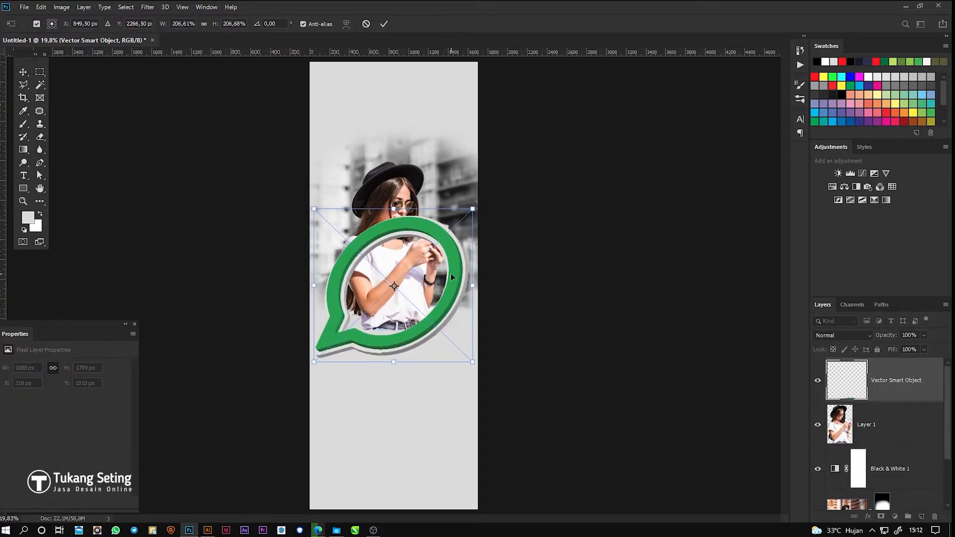
drag(451, 277, 455, 231)
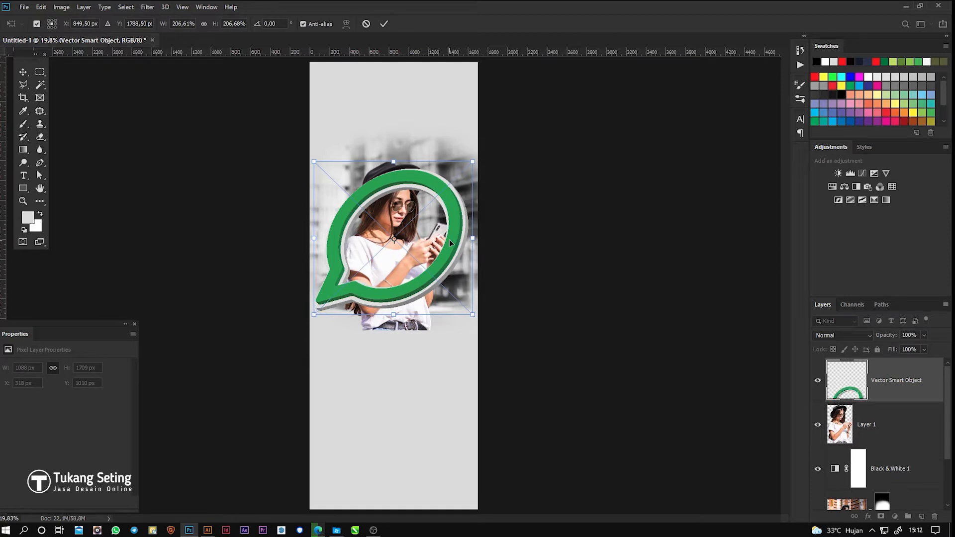
key(Return)
- Scale down the woman, Black & White and 2103 layers together and position them so she fits inside the bubble's opening
scroll(412, 269, up, 3)
scroll(412, 269, up, 1)
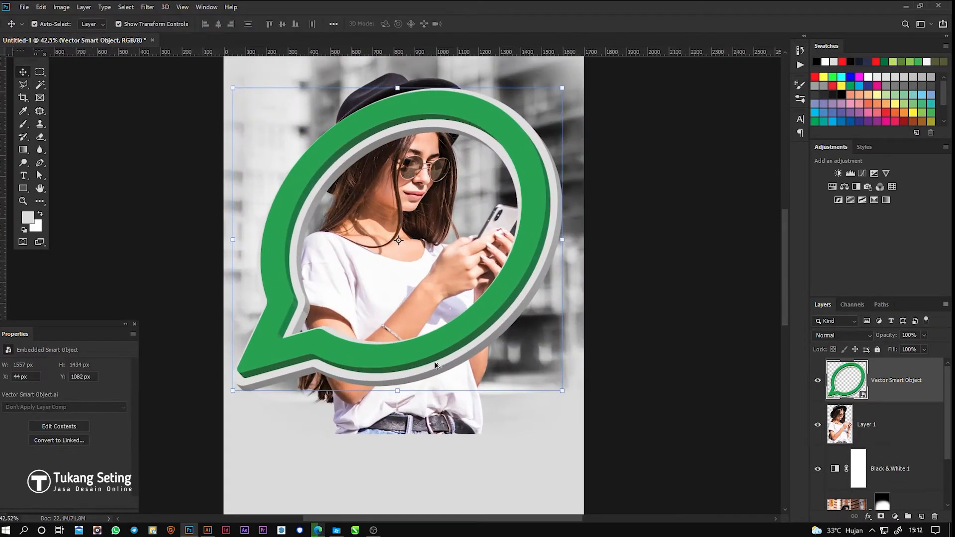
drag(526, 261, 521, 299)
click(915, 440)
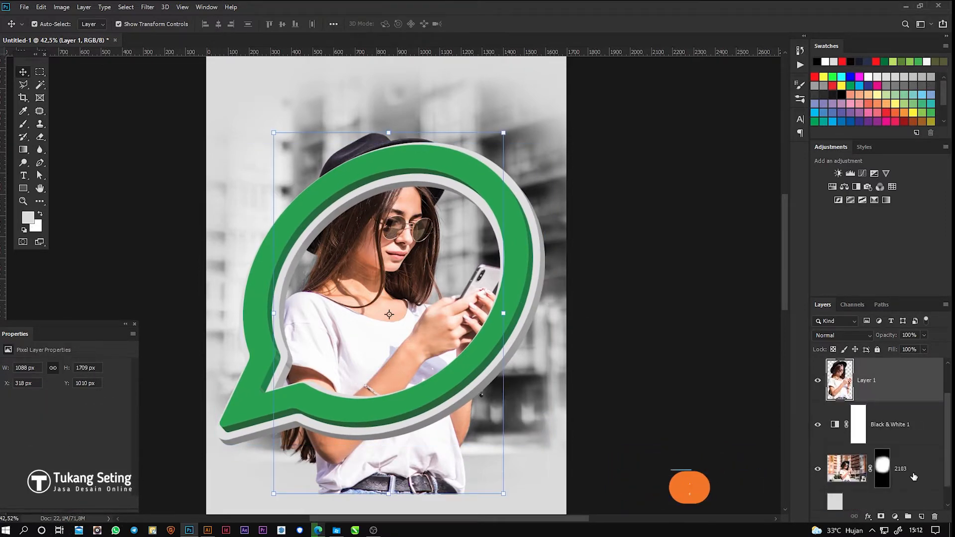
scroll(886, 438, down, 1)
drag(749, 494, 707, 464)
drag(407, 322, 407, 306)
key(Return)
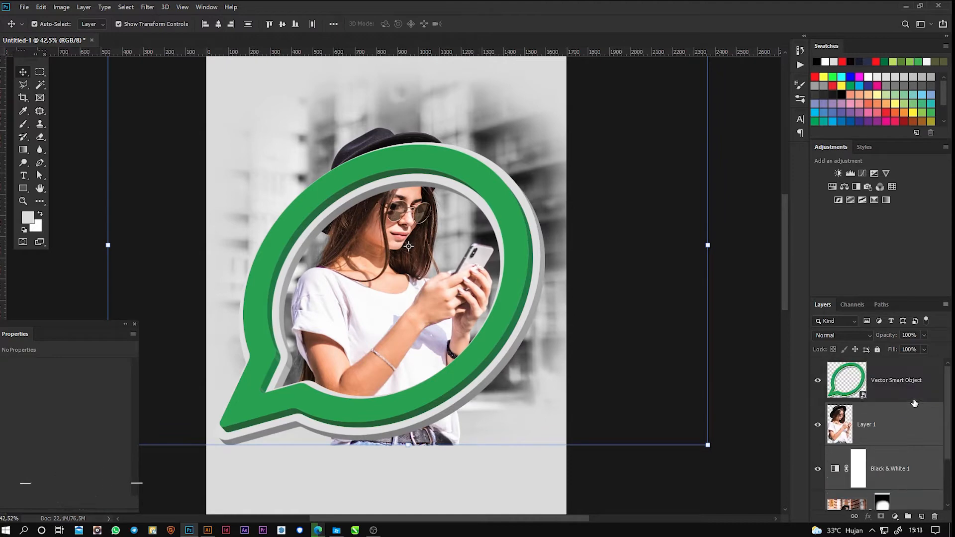
- Load the bubble's outline as a selection and move the woman's cut-out layer above the bubble layer
ctrl+click(849, 383)
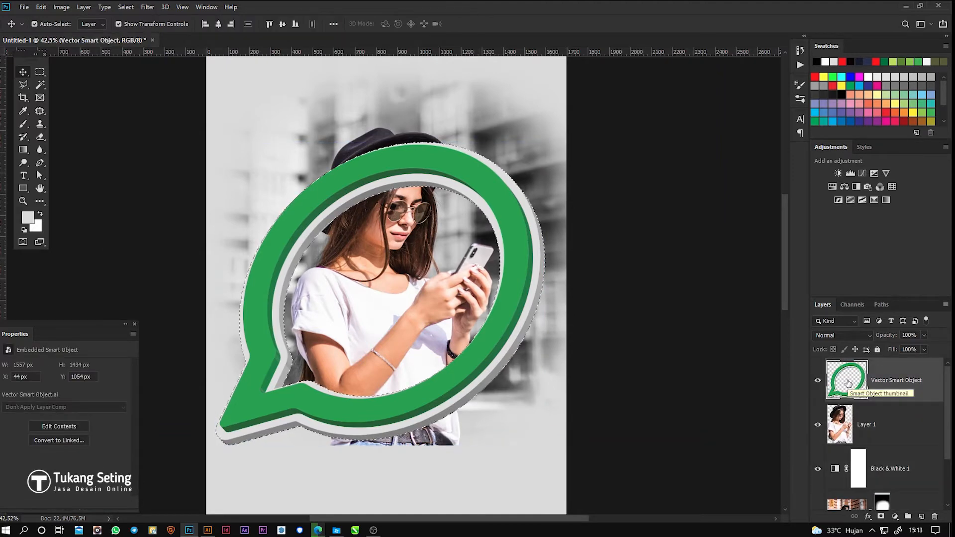
drag(857, 420, 884, 372)
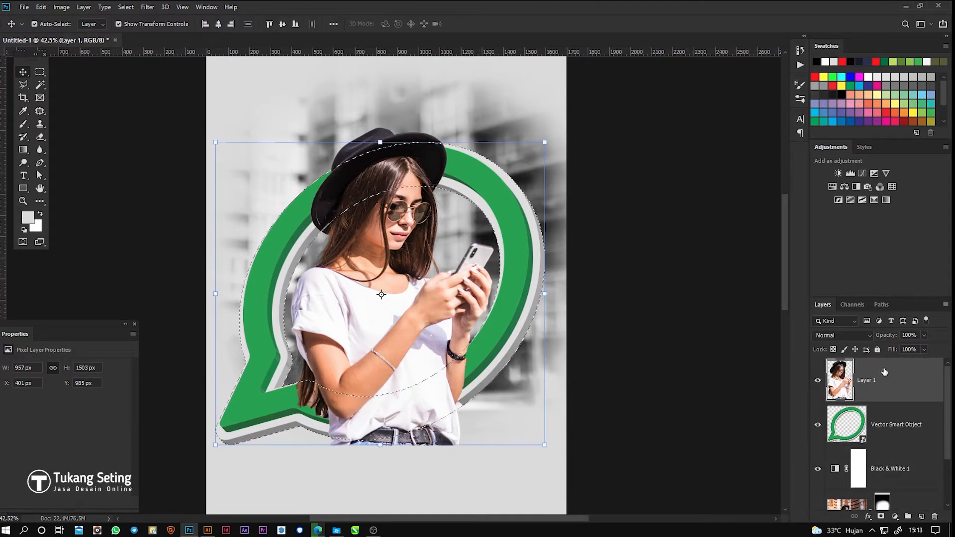
- Add the woman's area below the bubble to the selection with the Lasso tool and hide the selection with an inverted layer mask
right_click(23, 85)
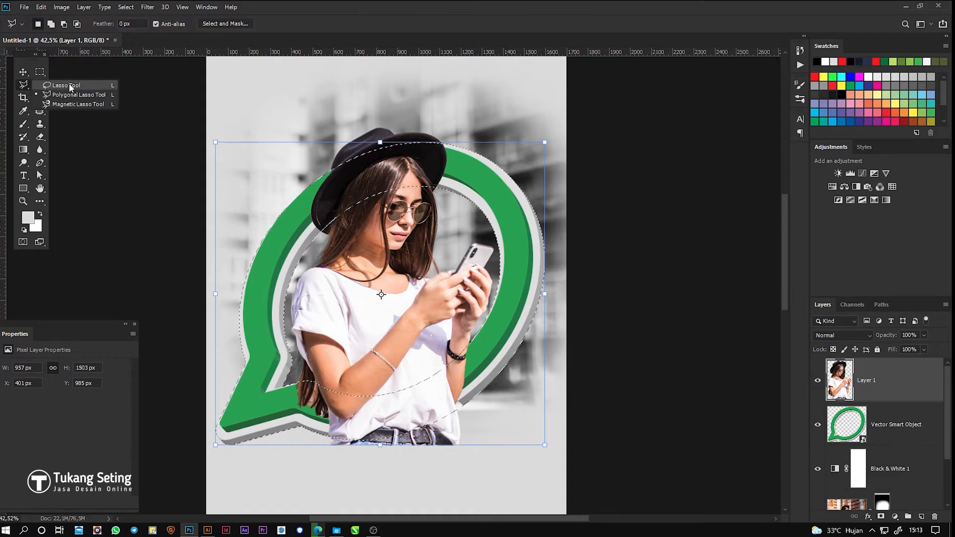
click(54, 85)
mouse_move(332, 128)
mouse_down()
mouse_move(393, 117)
mouse_move(454, 130)
mouse_move(467, 190)
mouse_up()
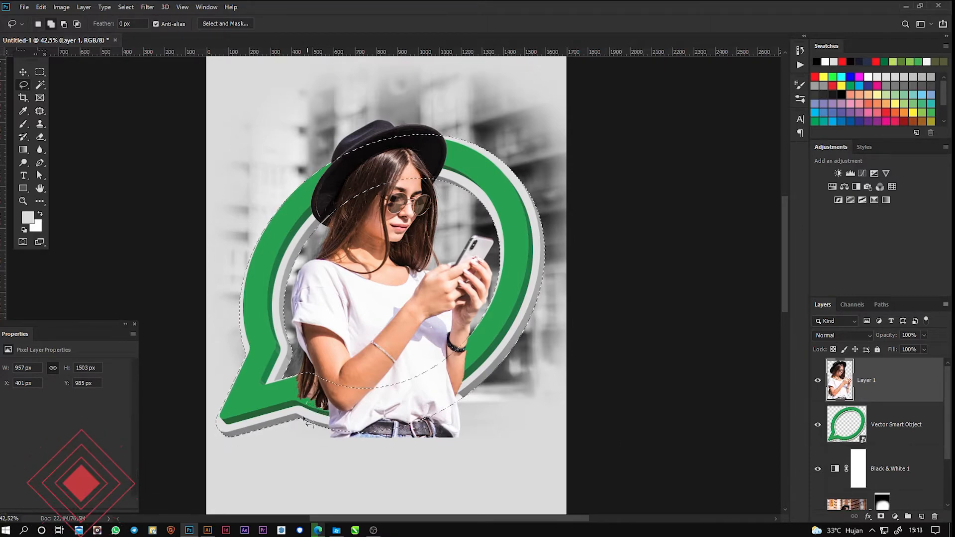
mouse_move(304, 403)
mouse_down()
mouse_move(355, 466)
mouse_move(475, 453)
mouse_up()
click(881, 517)
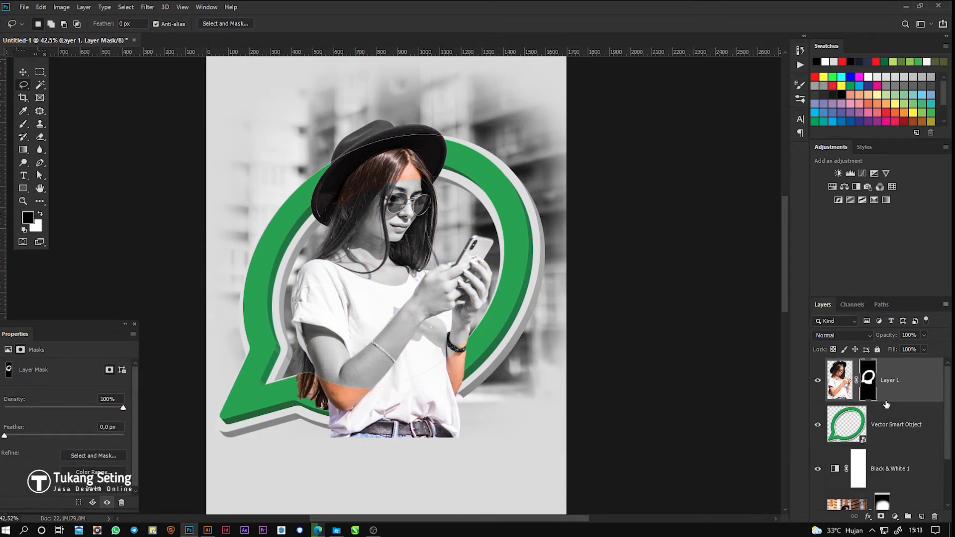
key(ctrl+i)
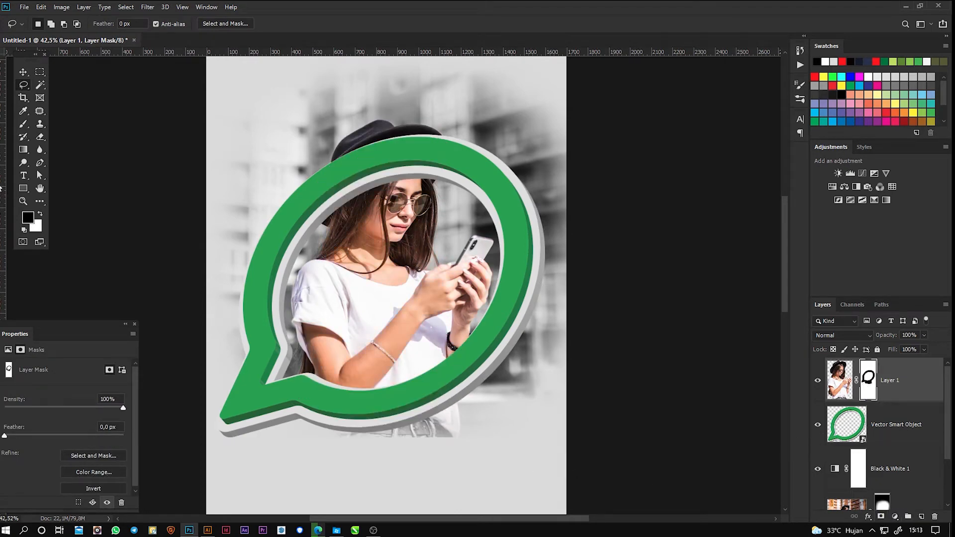
- Paint white with a smaller brush on the woman's layer mask to bring her hat and hair in front of the bubble
key(b)
key(bracketleft)
key(bracketleft)
key(bracketleft)
key(bracketleft)
key(bracketleft)
key(bracketleft)
key(bracketleft)
key(bracketleft)
key(x)
mouse_move(347, 200)
mouse_down()
mouse_move(393, 149)
mouse_move(413, 143)
mouse_up()
mouse_move(356, 200)
mouse_down()
mouse_move(377, 151)
mouse_move(352, 197)
mouse_up()
click(23, 72)
- Paint black on the 2103 photo's layer mask below the bubble to hide the leftover lower body
scroll(893, 463, down, 1)
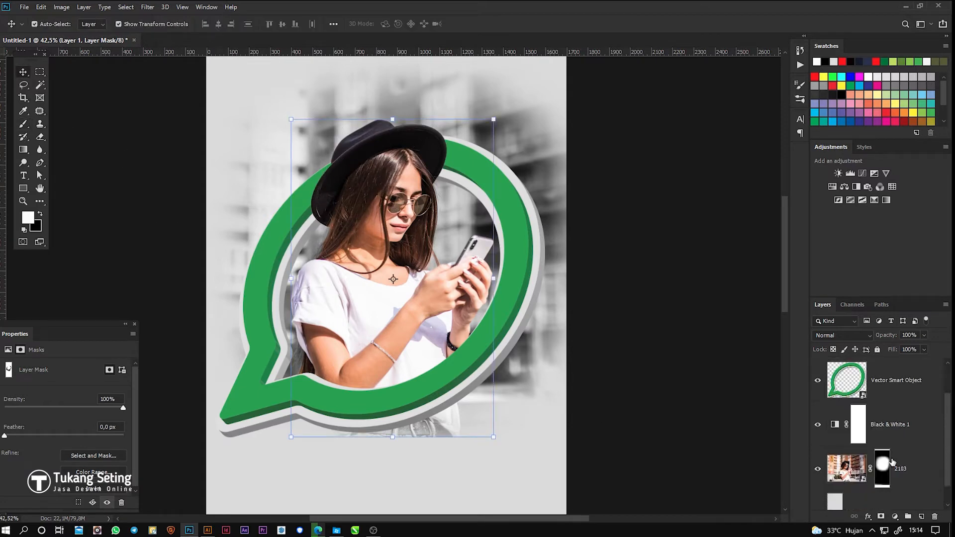
click(866, 483)
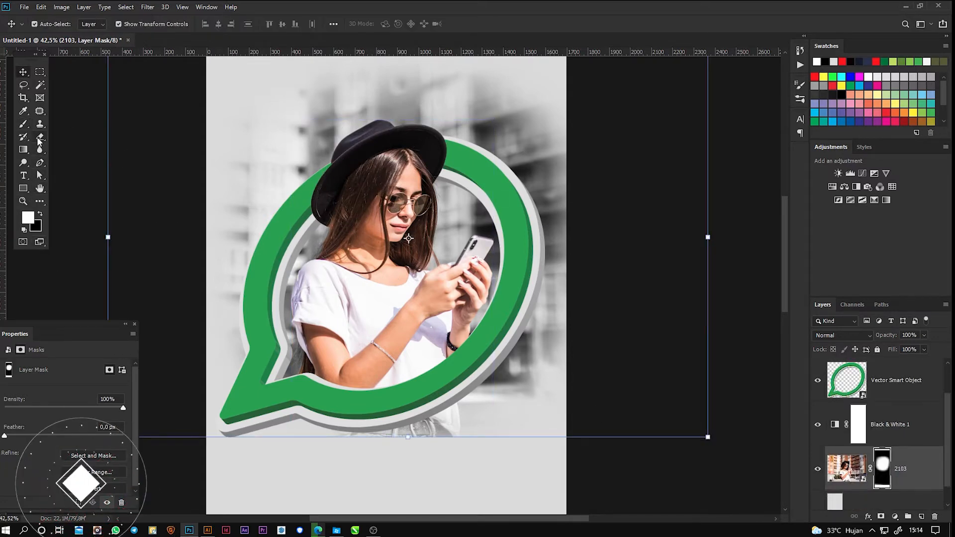
click(23, 125)
key(x)
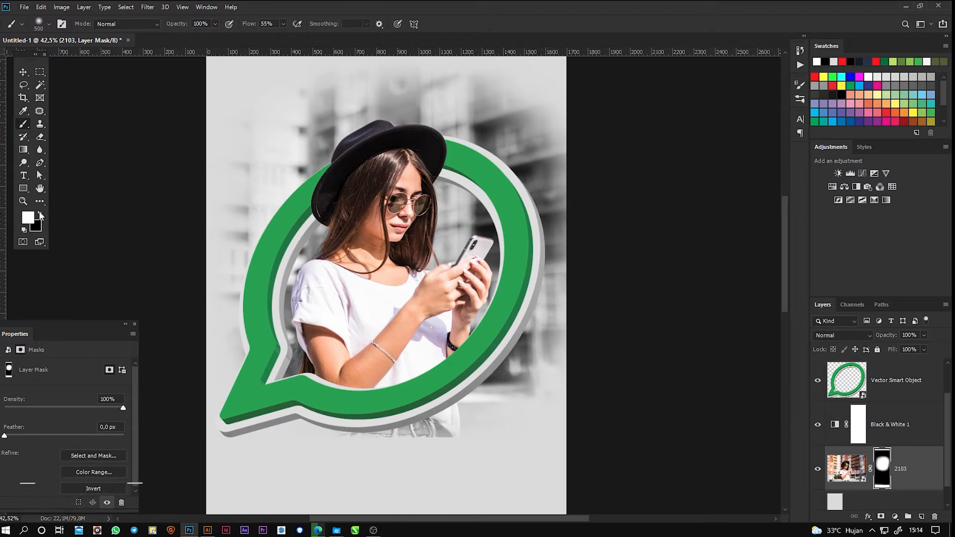
mouse_move(305, 460)
mouse_down()
mouse_move(429, 450)
mouse_move(404, 456)
mouse_up()
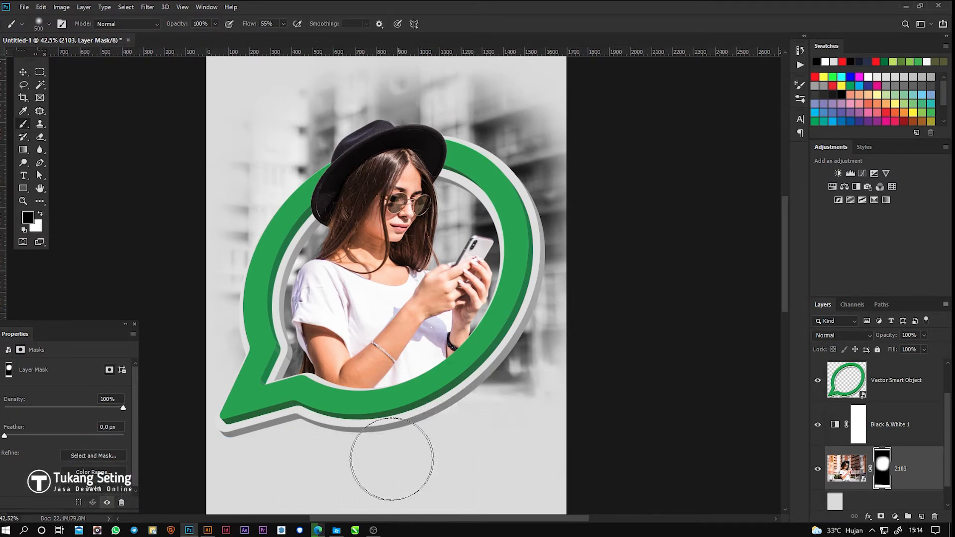
key(ctrl+0)
key(v)
click(623, 339)
drag(563, 429, 565, 383)
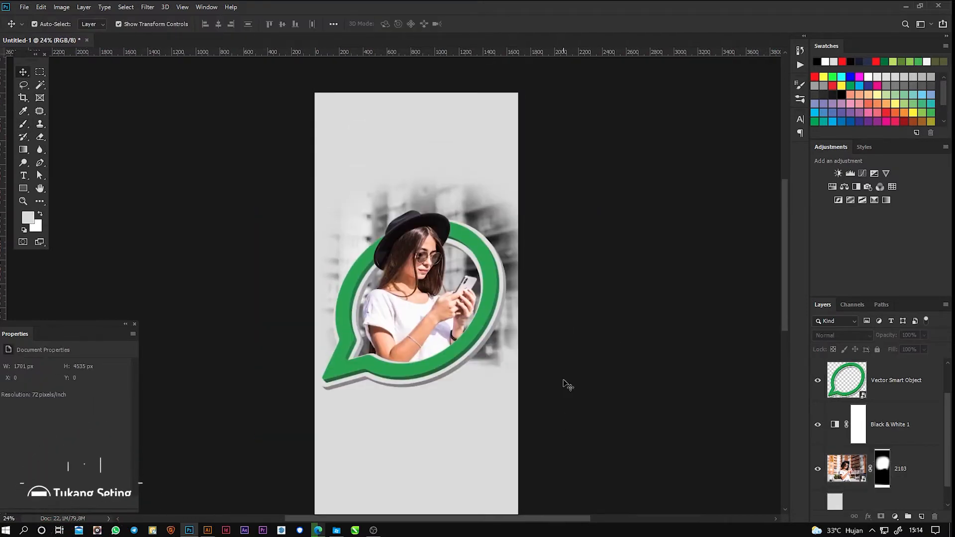
- Copy the wireframe bubbles from Illustrator and paste them into the Photoshop banner as a Smart Object
click(207, 530)
drag(443, 180, 657, 429)
key(a)
key(v)
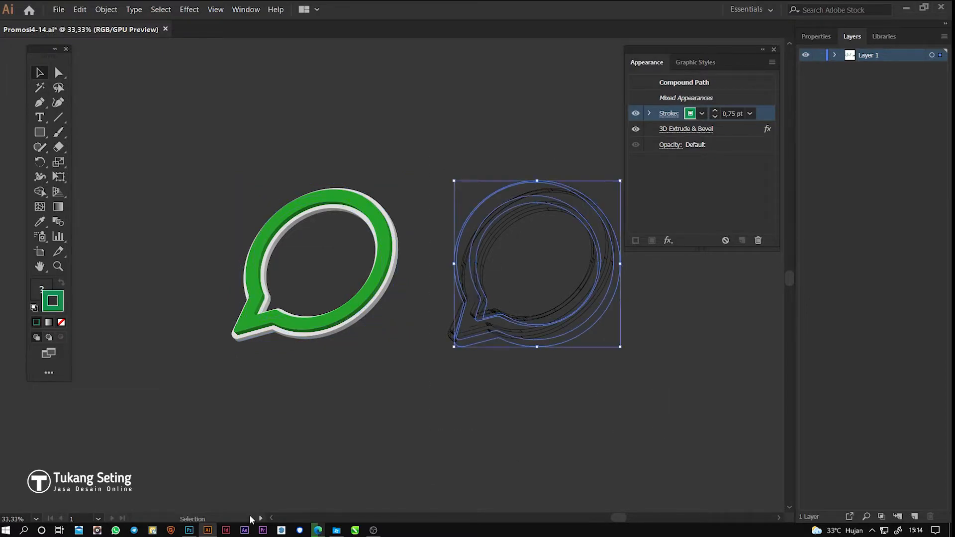
click(189, 530)
key(ctrl+v)
click(680, 148)
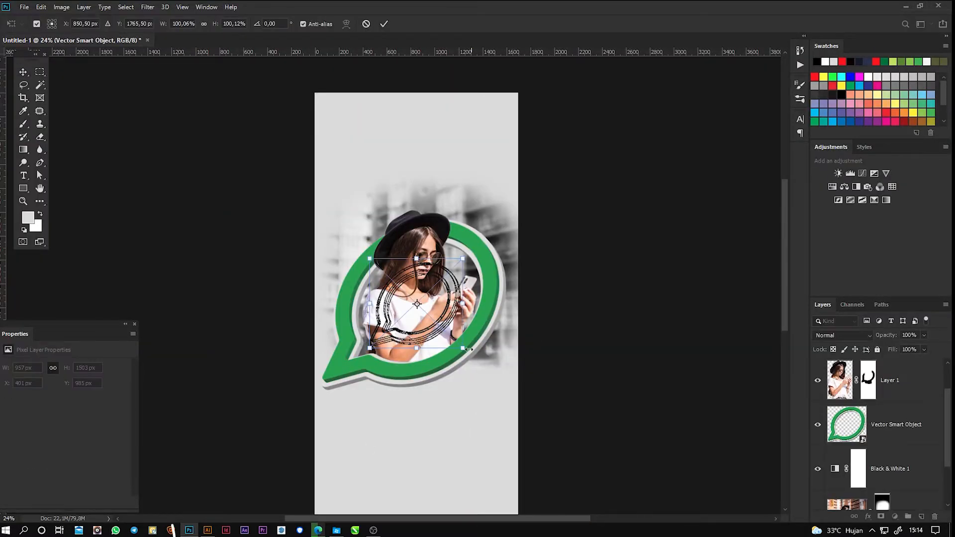
- Enlarge the wireframe bubble at the banner's upper-right corner and place a duplicate at the left edge beside the photo
drag(515, 304, 580, 156)
drag(681, 190, 548, 119)
drag(492, 74, 258, 276)
key(Return)
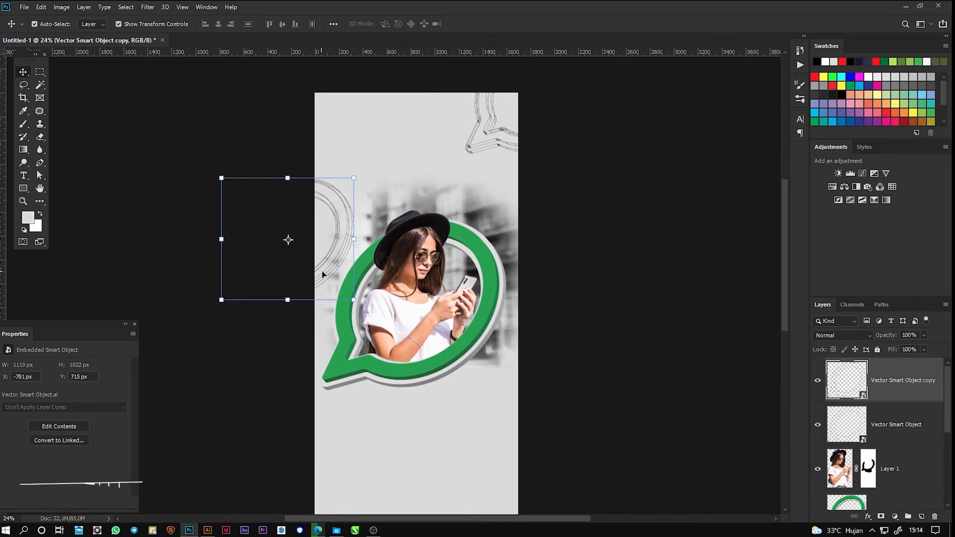
- Duplicate the wireframe bubble to the banner's right edge below the green bubble and scale it to about 193%
scroll(441, 284, down, 3)
key(ctrl)
key(ctrl+t)
drag(303, 201, 530, 397)
drag(448, 415, 495, 404)
key(Return)
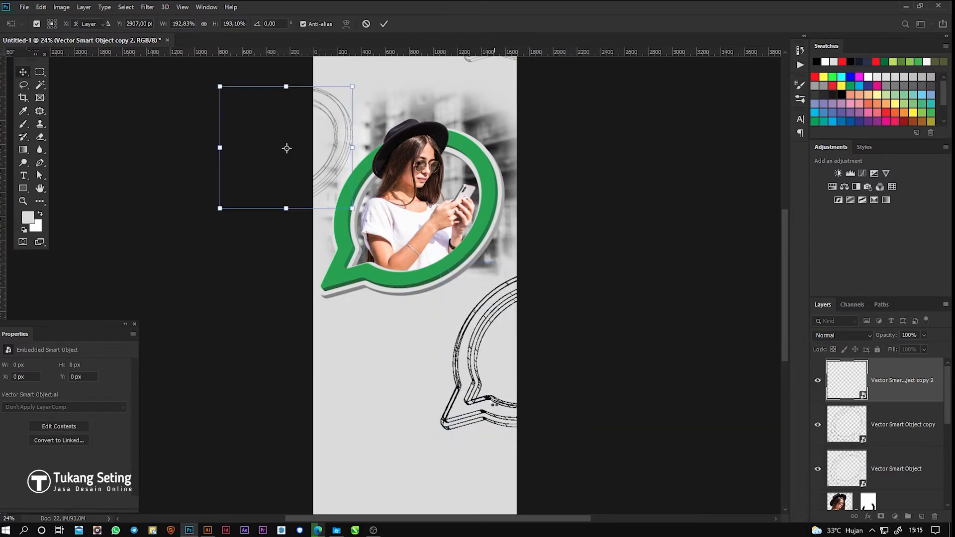
click(690, 303)
scroll(658, 292, down, 4)
scroll(658, 292, up, 7)
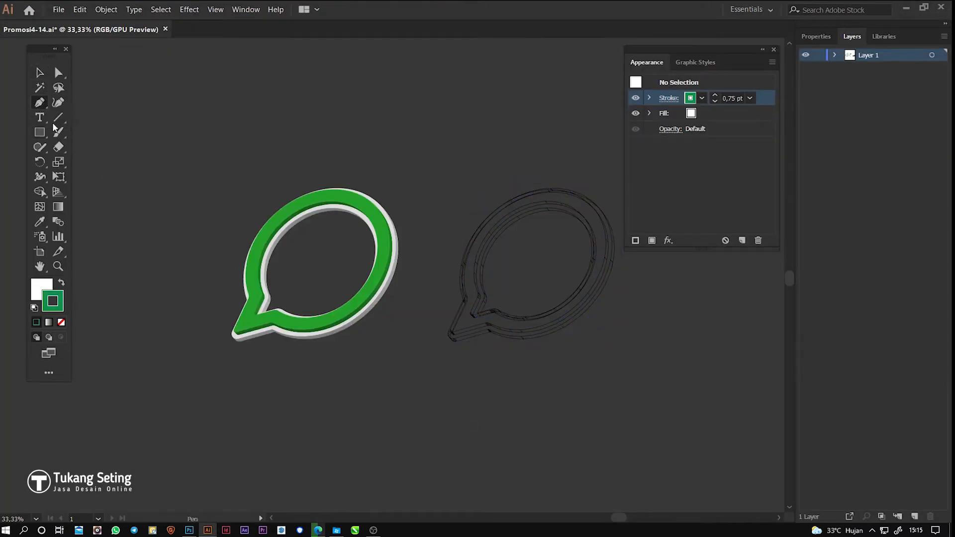
- Draw a straight horizontal line below the bubbles in Illustrator with a default 1 pt stroke and no fill
click(535, 426)
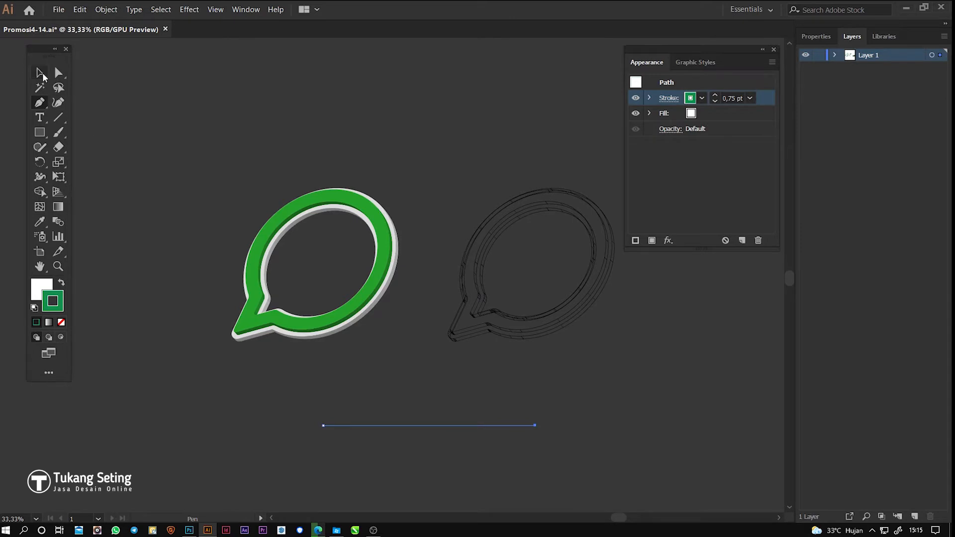
click(41, 74)
key(s)
key(v)
key(d)
click(61, 322)
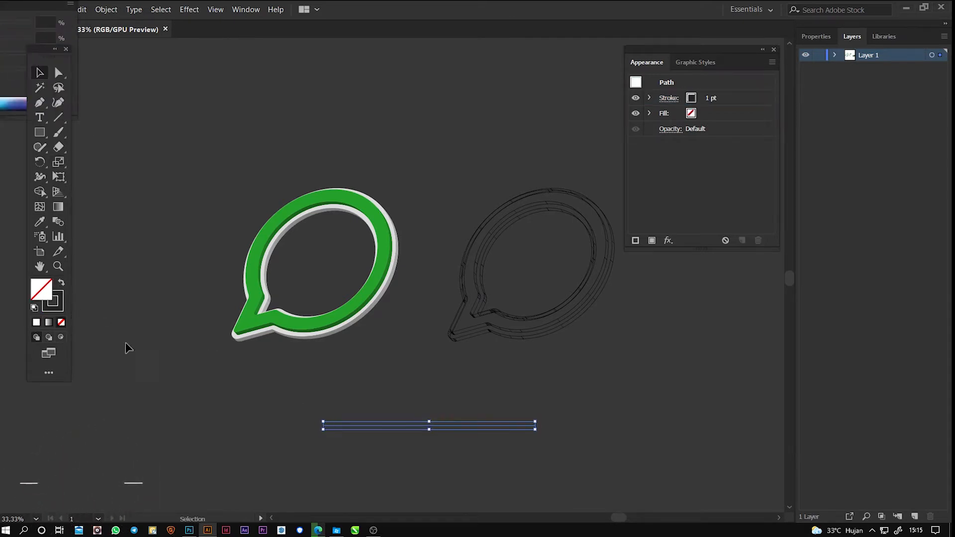
scroll(458, 447, up, 2)
drag(14, 6, 712, 279)
- Apply a Zig Zag effect to the horizontal line with an absolute size and smooth points to form an even wave
click(189, 10)
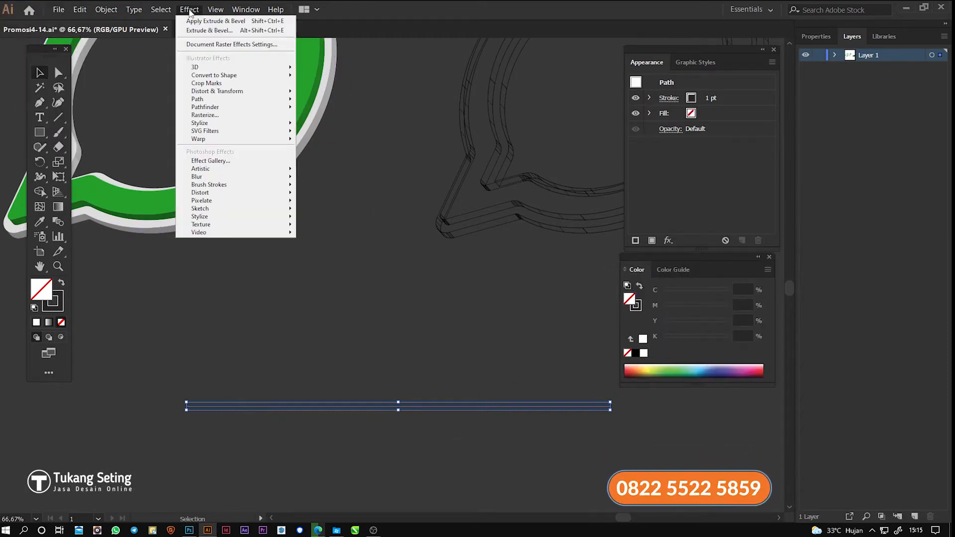
mouse_move(234, 124)
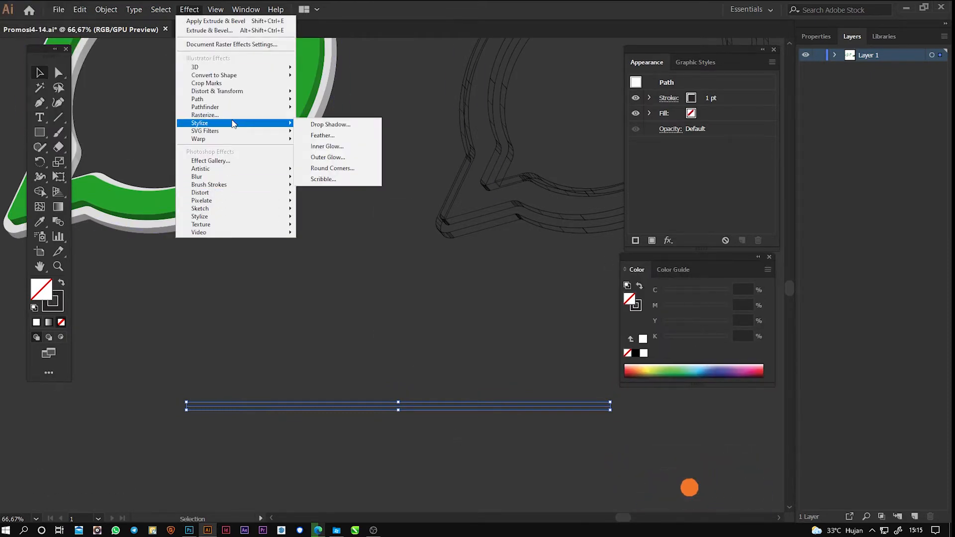
mouse_move(233, 171)
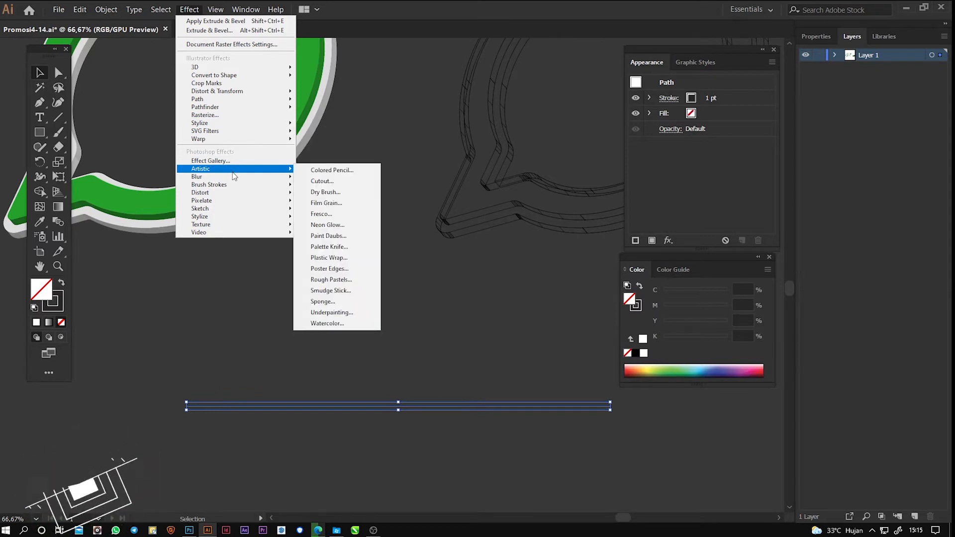
mouse_move(228, 140)
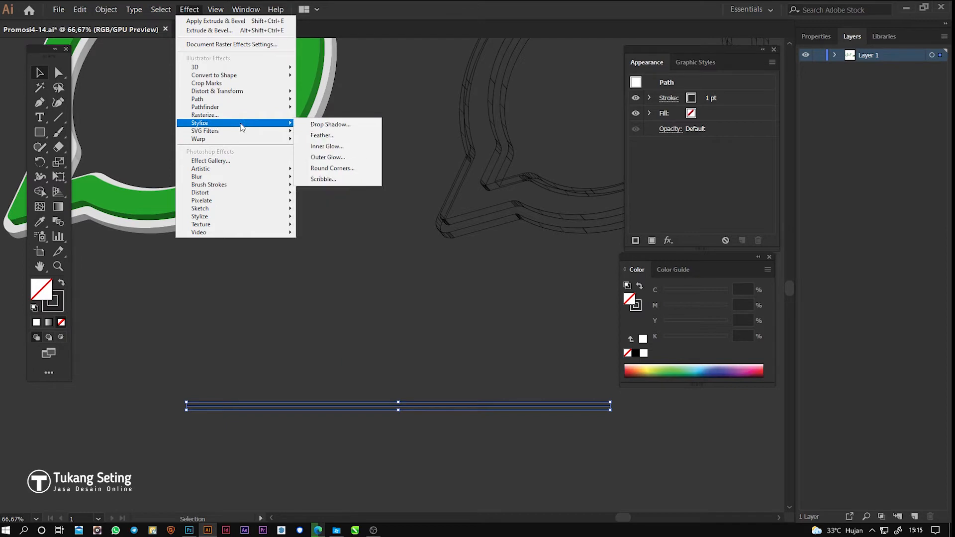
mouse_move(247, 95)
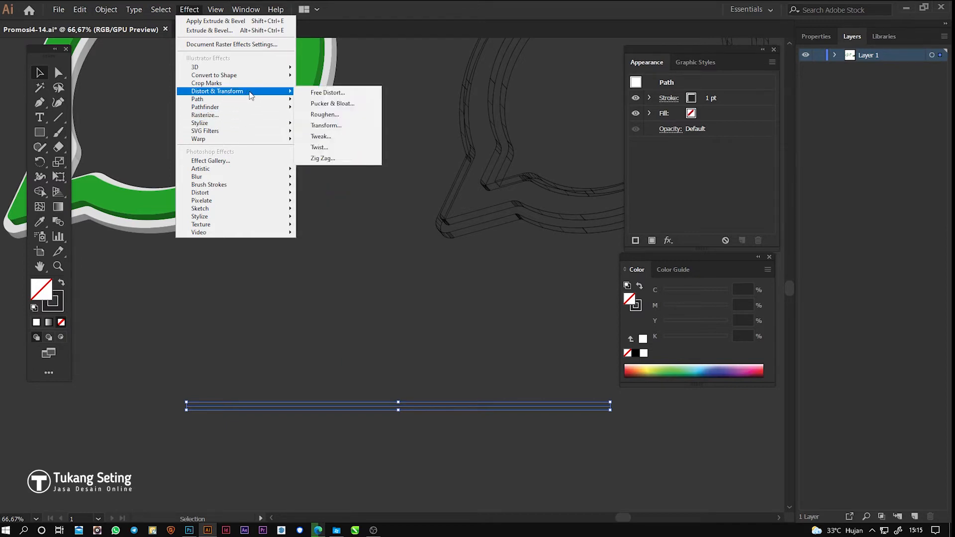
click(343, 159)
click(385, 335)
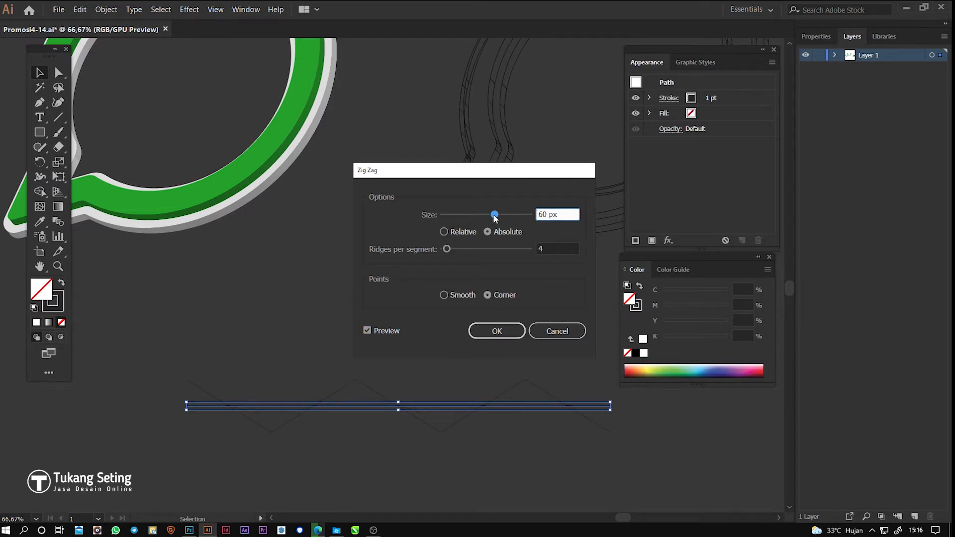
drag(447, 248, 448, 249)
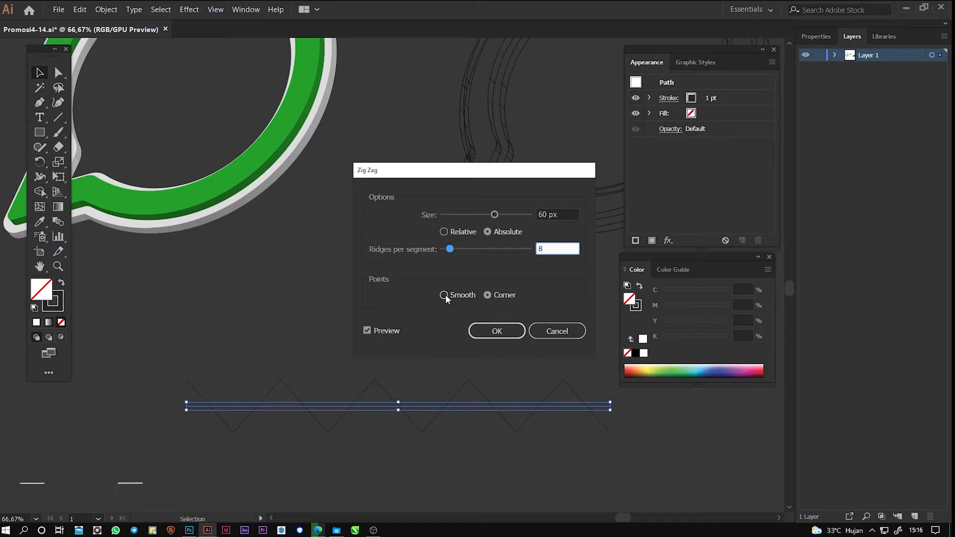
click(444, 295)
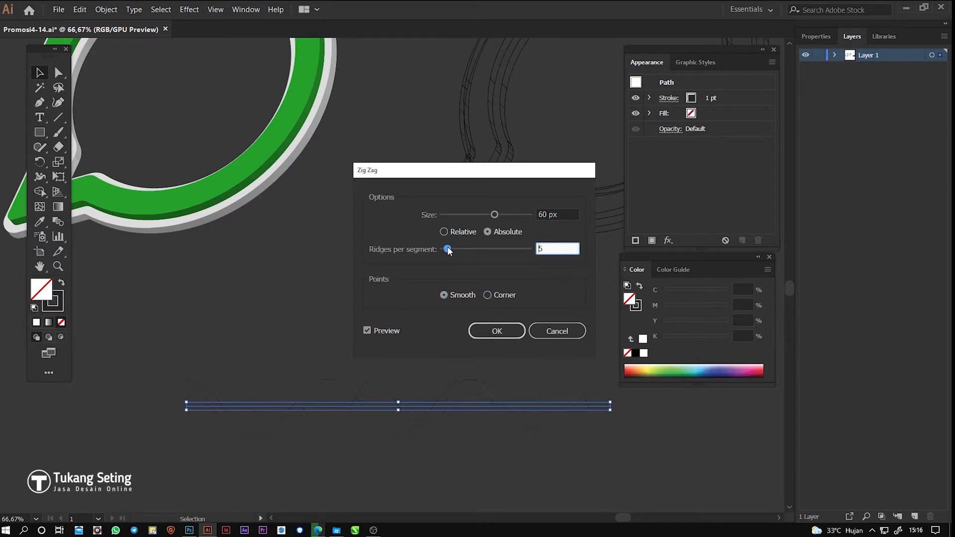
drag(494, 215, 487, 216)
click(494, 333)
click(449, 459)
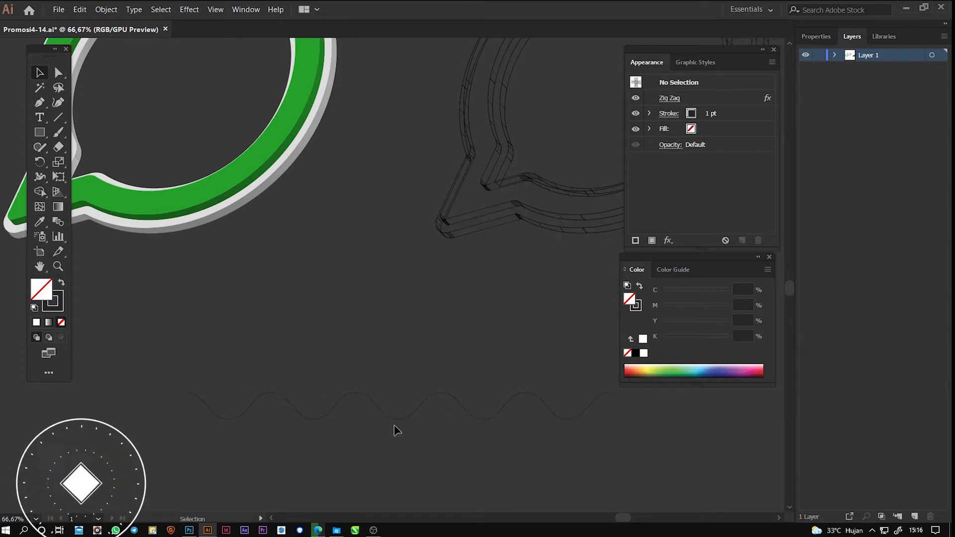
- Recolor the wavy line's stroke with the Registration swatch at 100% tint
scroll(396, 421, up, 3)
click(220, 376)
click(61, 301)
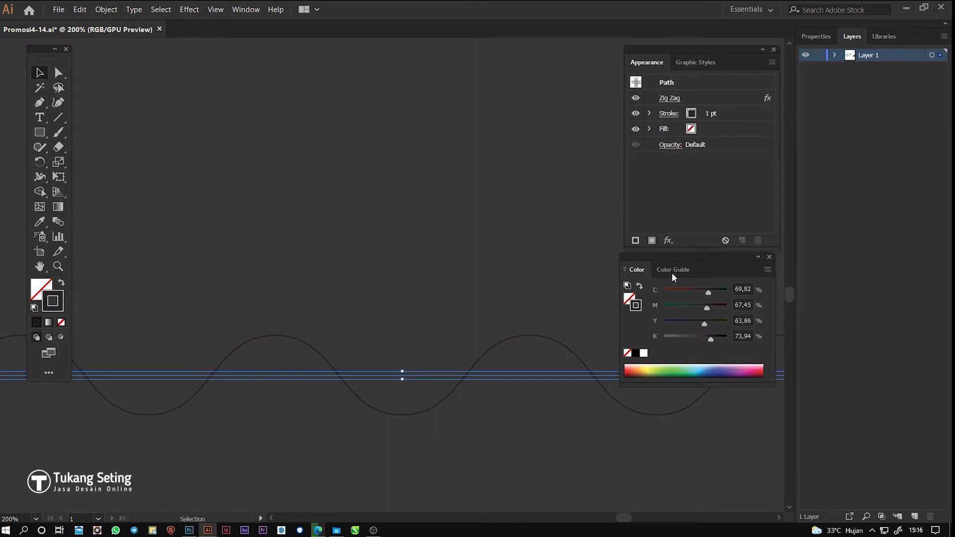
click(239, 12)
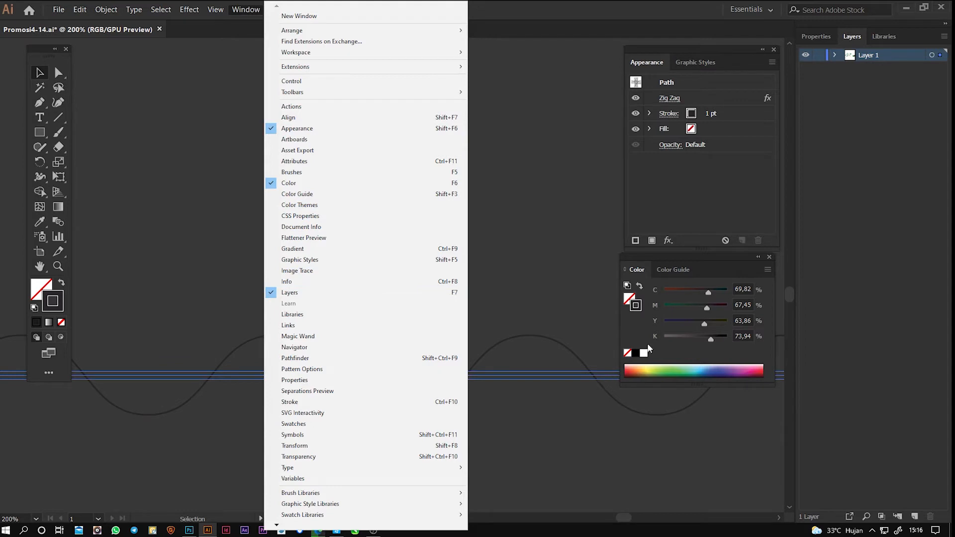
click(317, 424)
mouse_move(912, 405)
mouse_down()
mouse_move(650, 395)
mouse_move(682, 396)
mouse_up()
click(657, 444)
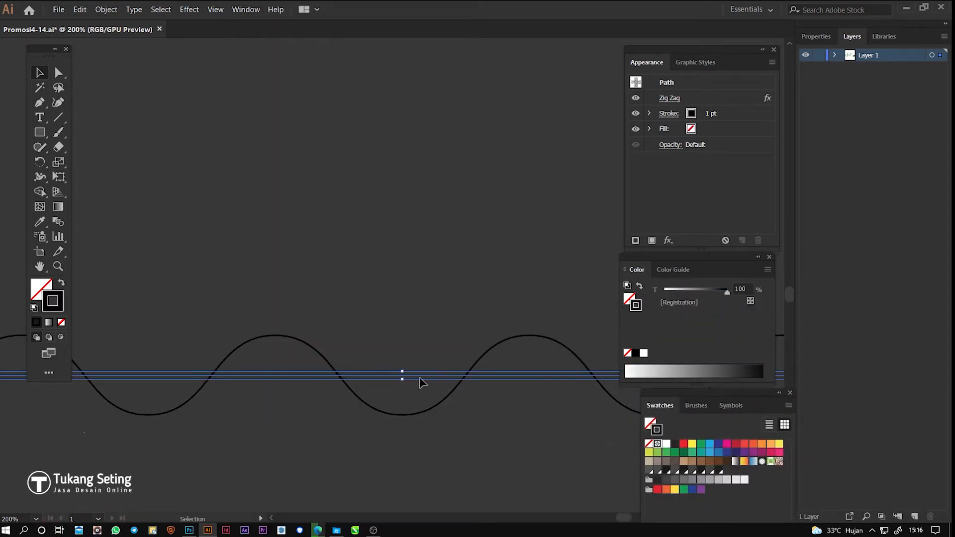
drag(420, 379, 424, 463)
drag(480, 505, 411, 455)
key(Delete)
click(427, 454)
key(Delete)
- Duplicate the wavy line upward three times at equal spacing to build a stack of four waves
click(431, 413)
drag(432, 415, 434, 365)
key(ctrl+d)
key(ctrl+d)
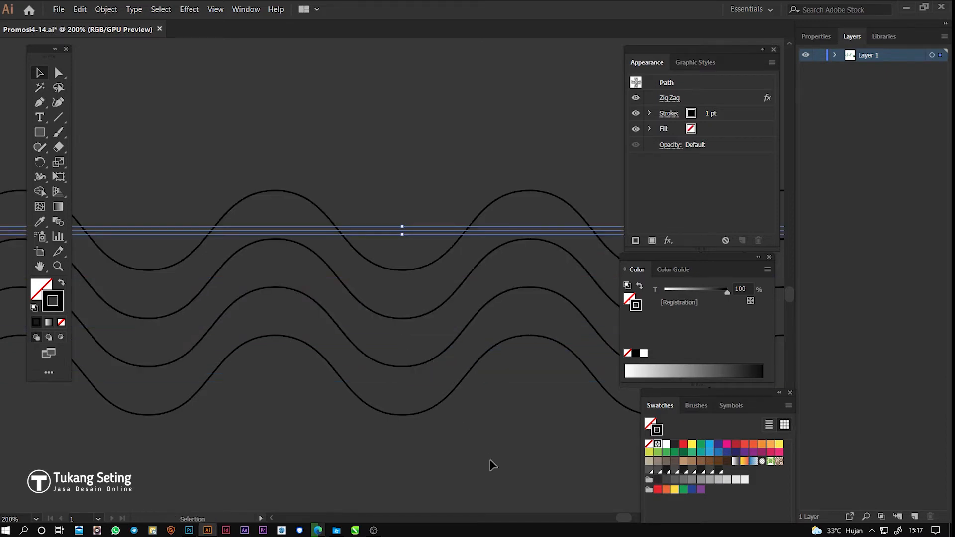
- Set the stroke weight of all four wavy lines to 3 pt
click(490, 461)
scroll(464, 448, down, 4)
key(space)
drag(529, 468, 481, 385)
drag(480, 385, 354, 246)
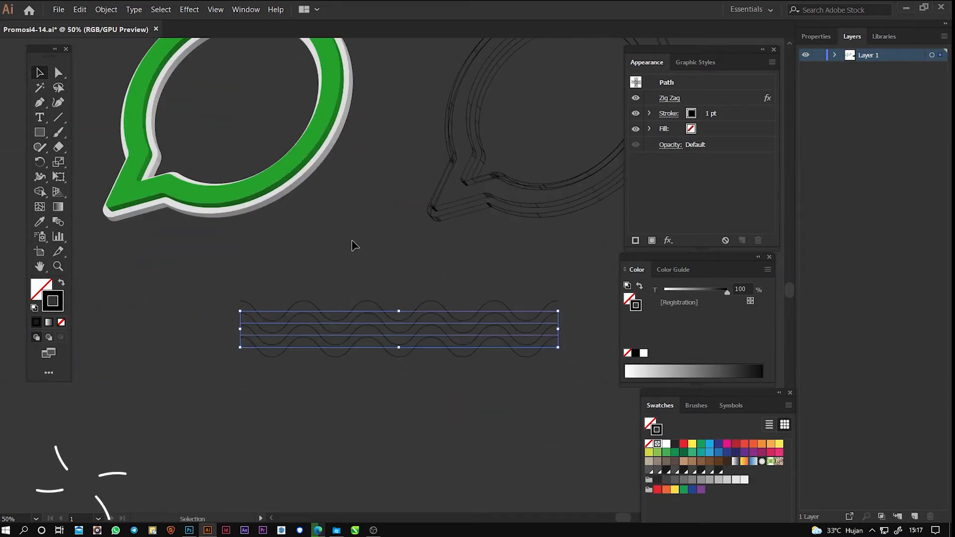
click(671, 115)
click(715, 111)
click(715, 111)
click(715, 111)
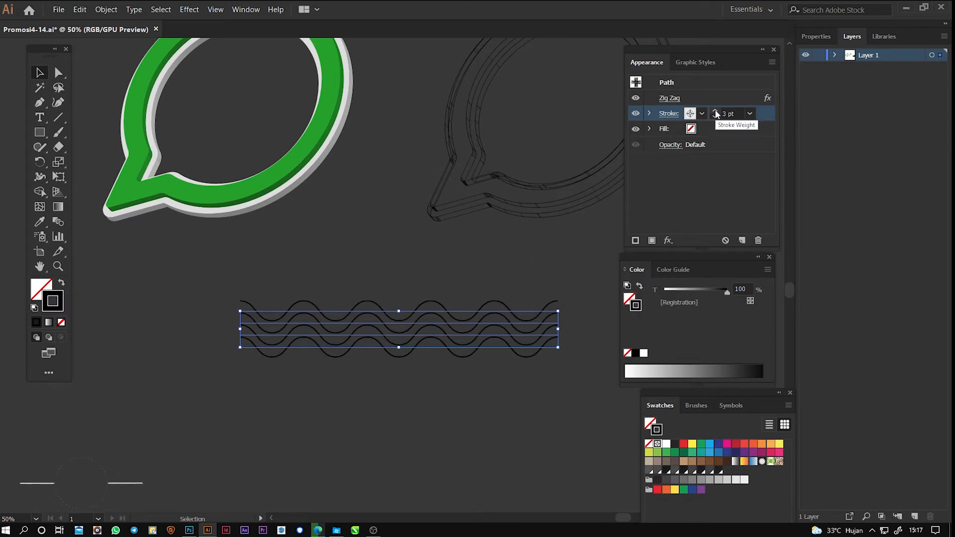
- Draw a small circle below the wavy lines with a solid black fill and no stroke
click(422, 432)
key(space)
drag(422, 432, 390, 281)
drag(37, 133, 76, 160)
drag(220, 311, 245, 335)
click(62, 285)
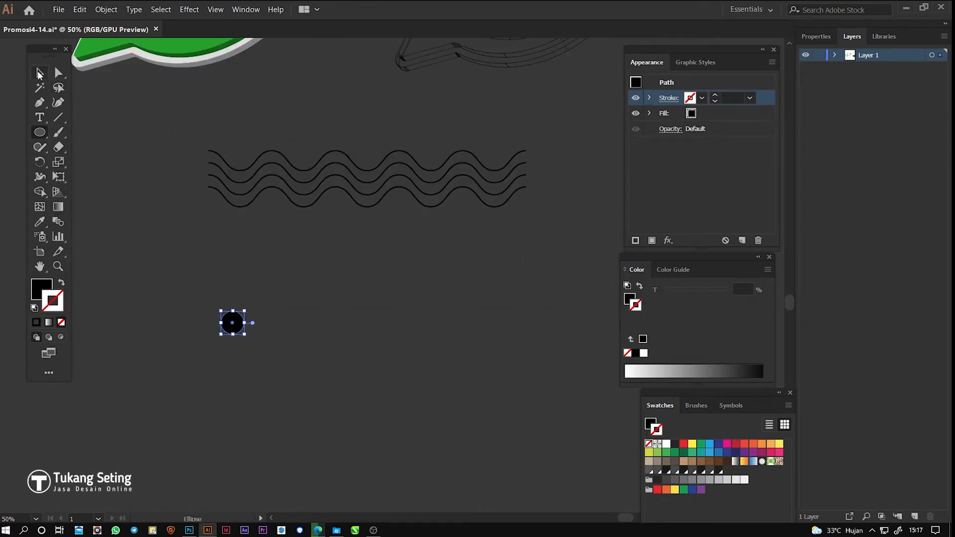
- Duplicate the black circle horizontally at equal spacing to form a row of ten dots
drag(236, 331, 275, 331)
key(ctrl+d)
key(ctrl+d)
key(ctrl+d)
key(ctrl+d)
key(ctrl+d)
key(ctrl+d)
key(ctrl+d)
key(ctrl+d)
- Duplicate the row of ten dots downward at equal spacing to form a grid of five rows
drag(202, 428, 498, 294)
drag(499, 303, 498, 299)
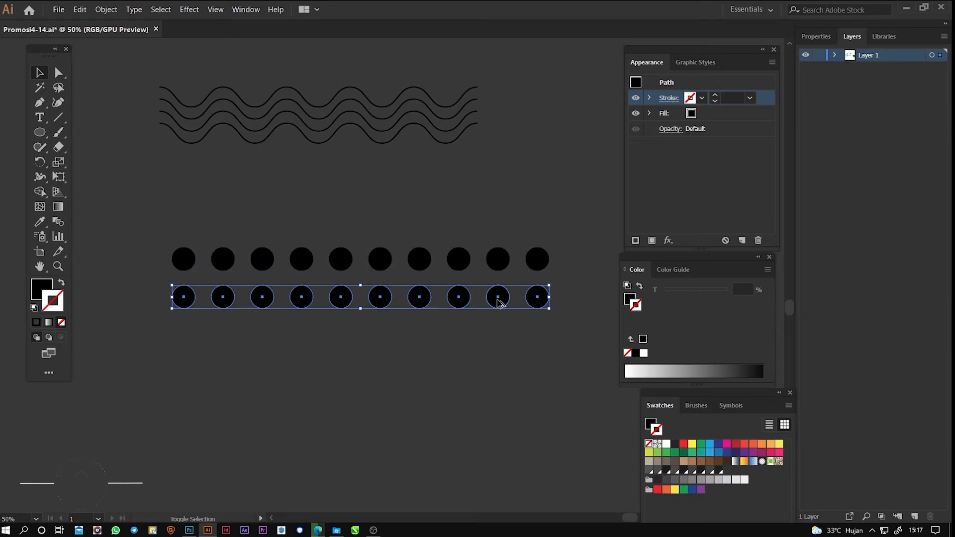
key(ctrl+d)
key(ctrl+d)
key(ctrl+d)
click(287, 206)
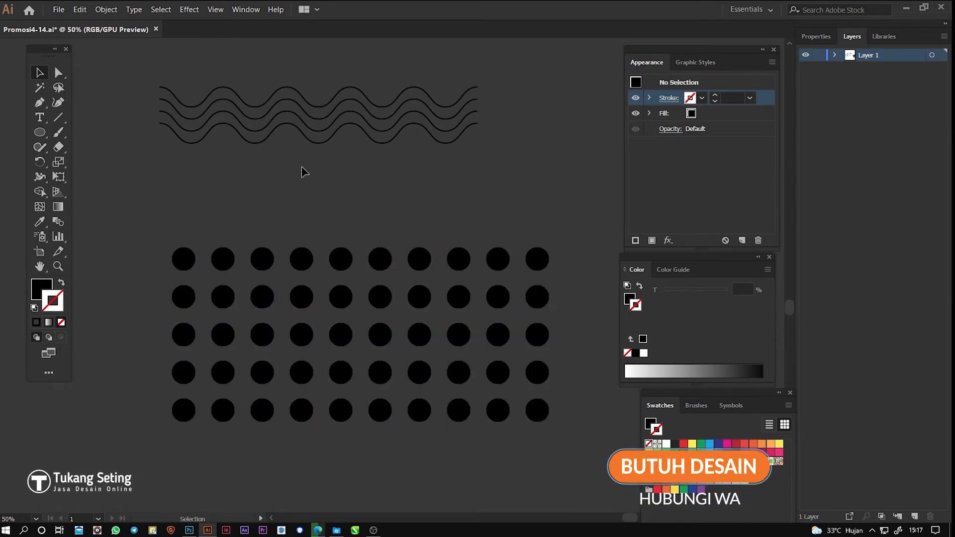
- Move the lowest wavy line slightly down and distribute all four waves evenly in the vertical direction
drag(303, 169, 336, 87)
click(417, 168)
drag(321, 134, 319, 154)
drag(347, 204, 297, 85)
click(816, 37)
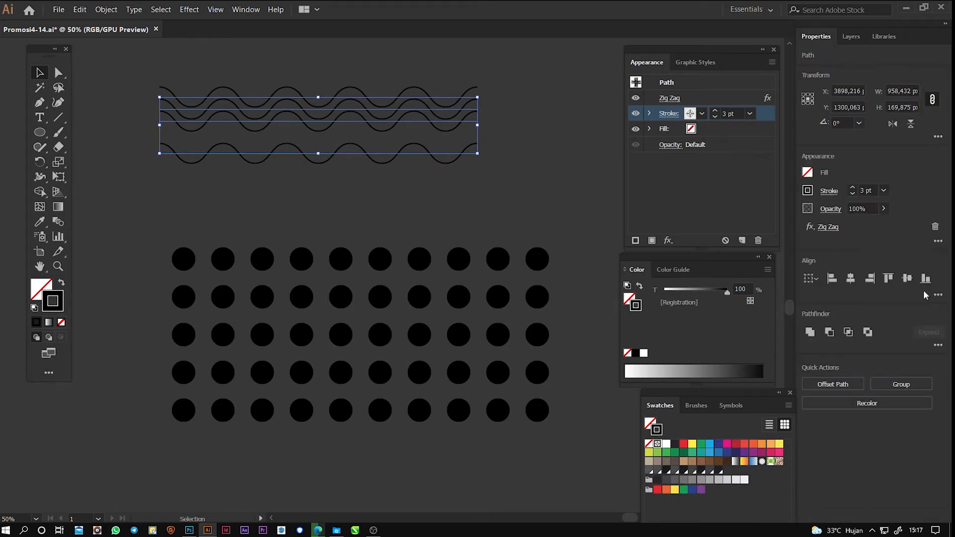
click(835, 367)
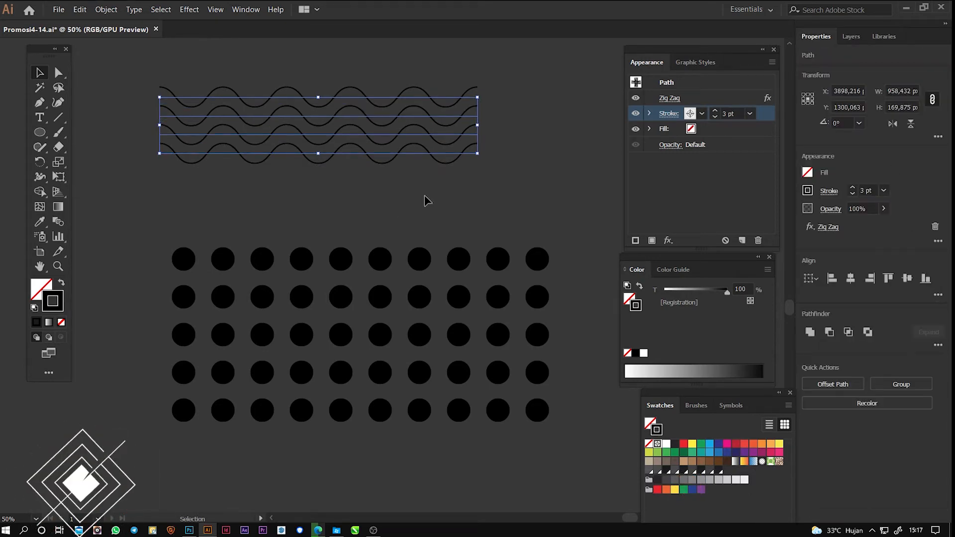
click(420, 200)
- Paste the four waves into the Photoshop banner as a smart object and try scaling them to about 52% with a tilt
drag(420, 201, 263, 89)
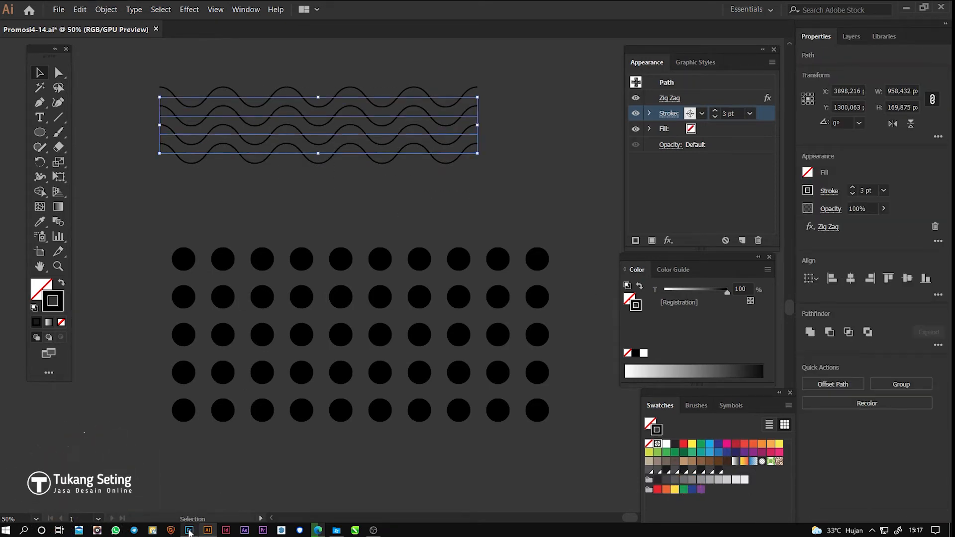
click(190, 530)
key(ctrl+v)
click(671, 145)
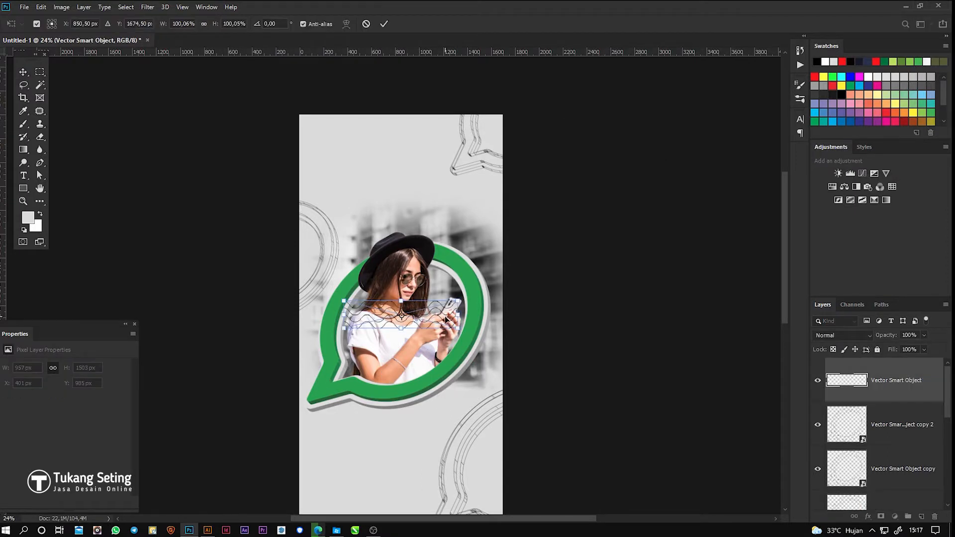
drag(459, 330, 407, 324)
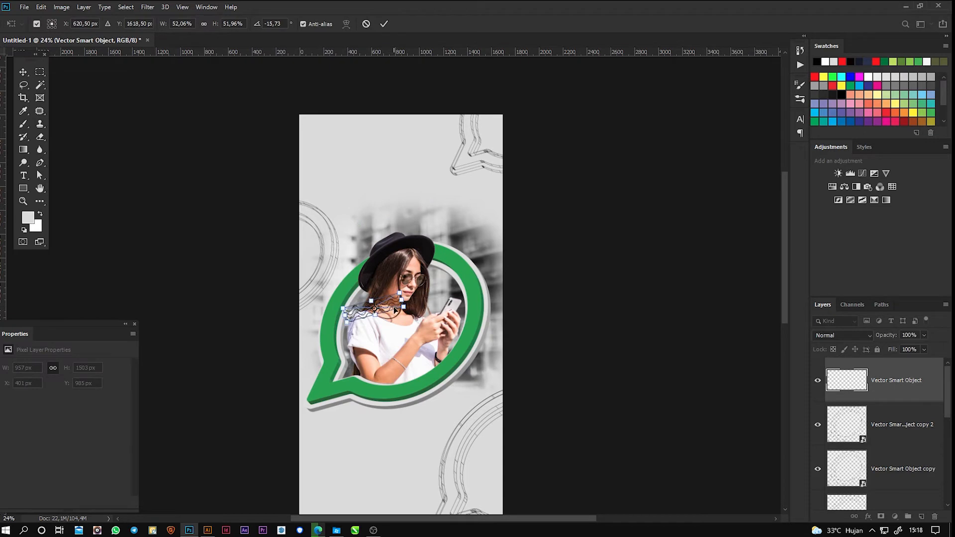
key(Escape)
- Paste the waves again as a smart object and place them, shrunk, at the banner's right edge below the wireframe bubble
key(ctrl+v)
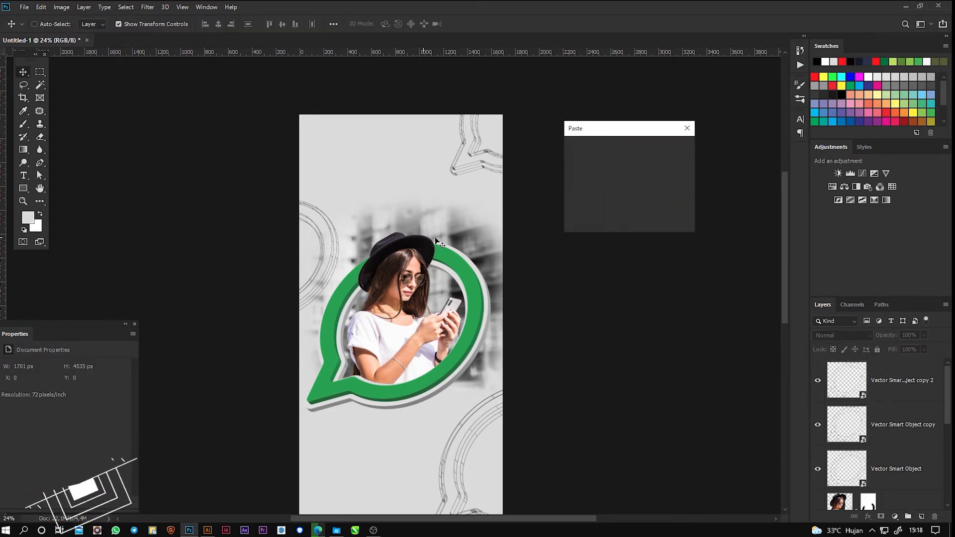
click(685, 147)
drag(426, 313, 443, 207)
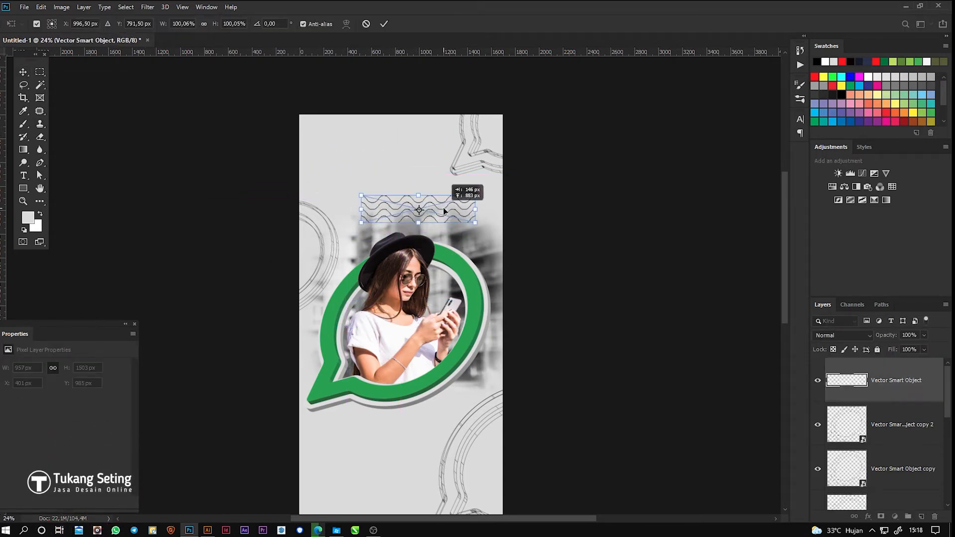
drag(363, 222, 399, 219)
drag(476, 196, 494, 195)
key(Return)
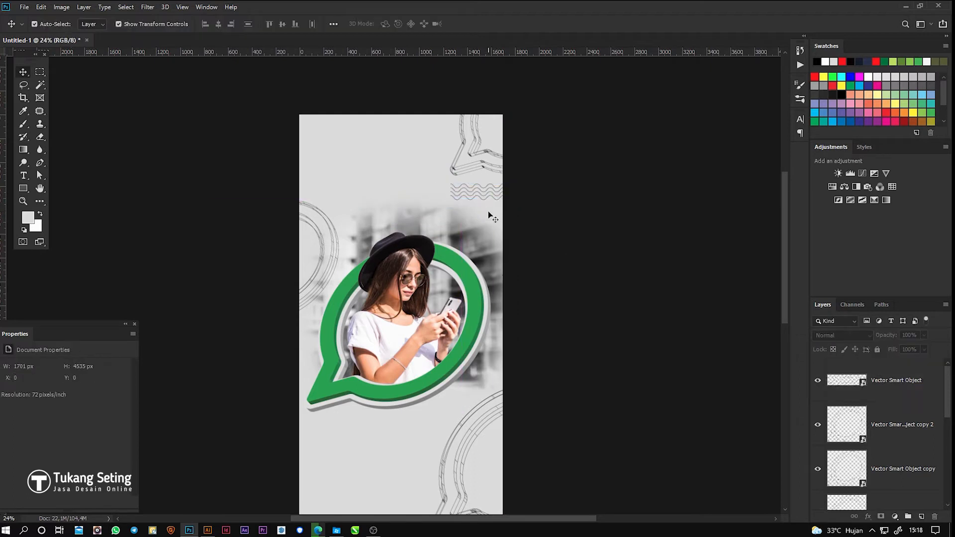
- Delete the pasted wavy-line smart object from the banner
click(488, 198)
click(776, 321)
scroll(925, 434, up, 5)
click(890, 386)
key(Delete)
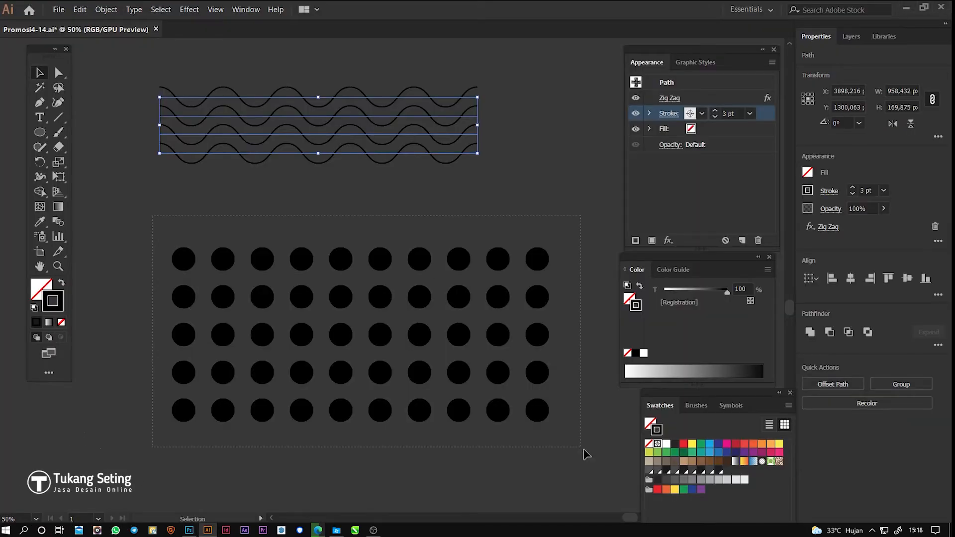
- Switch to Illustrator and give the whole dot grid a dark gray fill with no stroke
drag(583, 450, 588, 453)
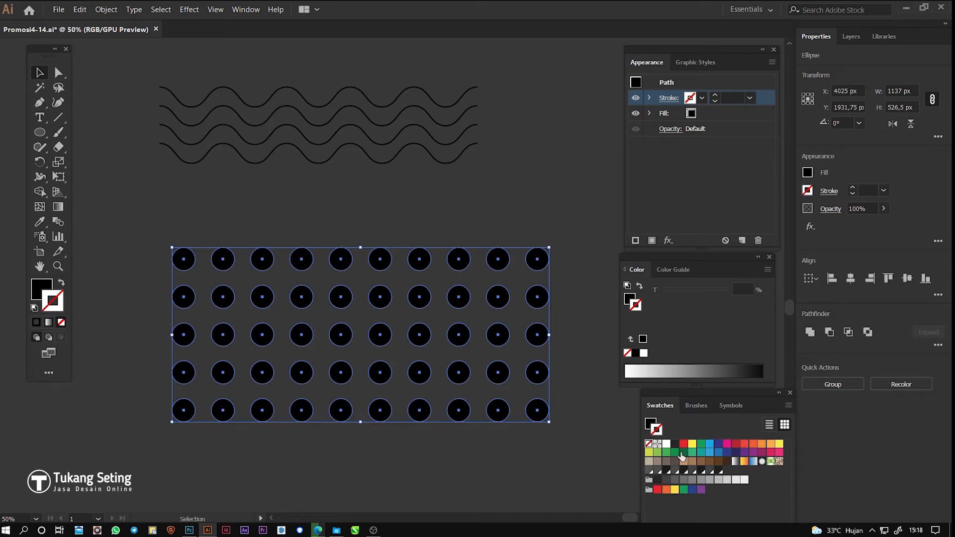
click(718, 481)
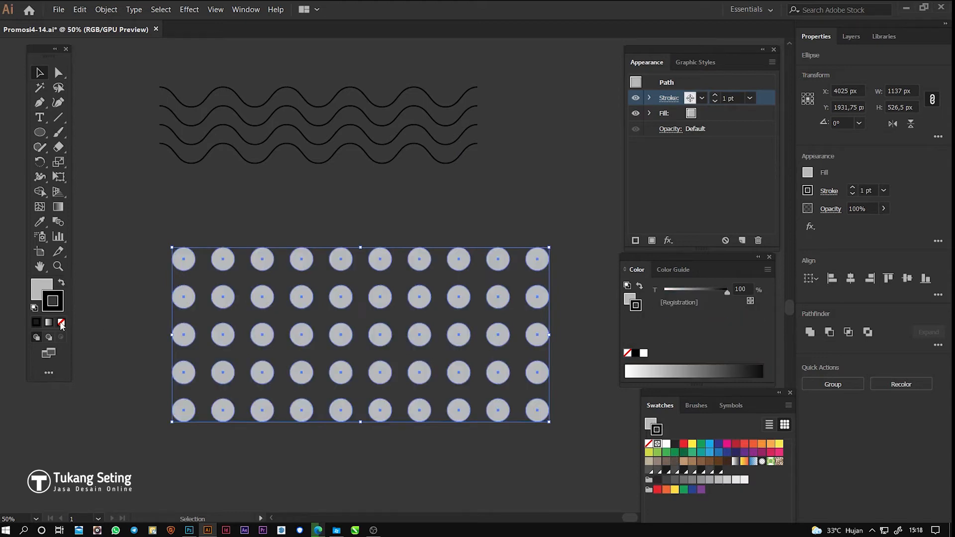
click(685, 480)
click(62, 322)
click(40, 288)
click(692, 480)
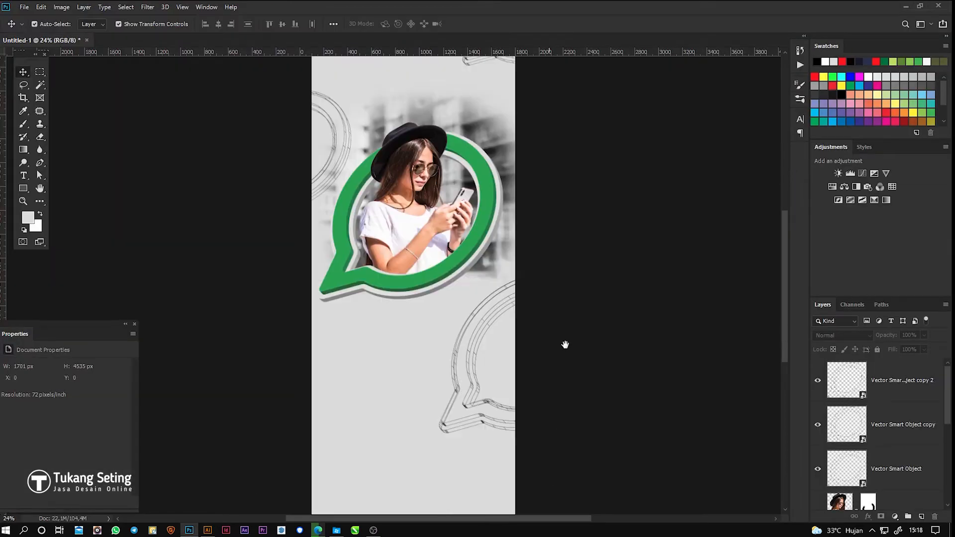
- Paste the gray dot grid into the Photoshop banner as a smart object and shrink it
drag(565, 345, 572, 310)
key(ctrl+v)
click(672, 150)
drag(511, 321, 394, 325)
key(Return)
- Place one dot grid near the banner's lower-left corner and a duplicate turned vertical at the upper-left corner
key(ctrl+t)
drag(405, 360, 374, 371)
drag(399, 333, 379, 143)
key(Return)
click(629, 320)
drag(639, 407, 629, 296)
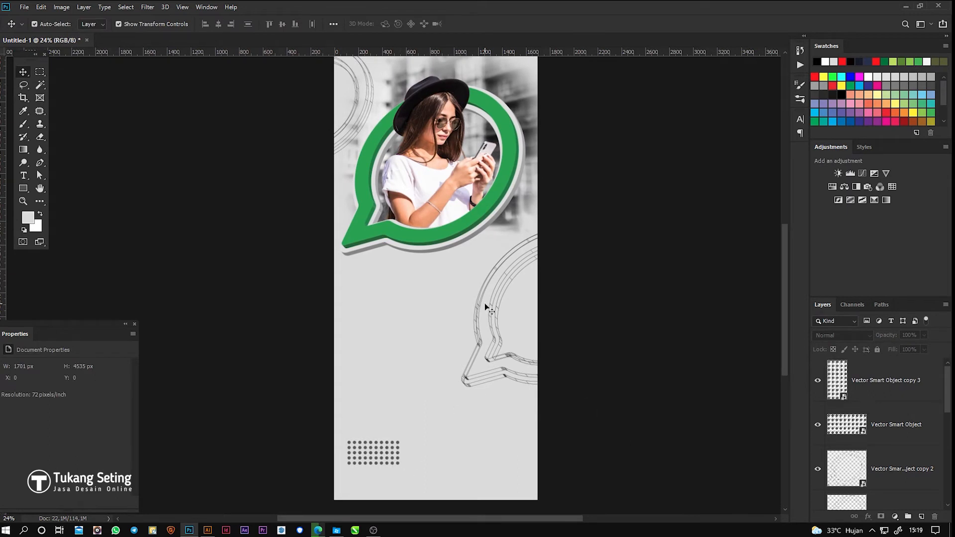
- Duplicate the green speech bubble to the bottom of the banner and enlarge it beyond the banner's edges
click(416, 241)
drag(414, 242, 389, 466)
scroll(418, 431, down, 3)
scroll(419, 433, down, 3)
drag(431, 430, 550, 481)
drag(391, 382, 346, 329)
- Flip the enlarged green bubble horizontally and position it so its arc curves across the banner's lower part
click(40, 7)
mouse_move(56, 234)
click(204, 347)
drag(403, 306, 374, 350)
key(Return)
- Shrink the wireframe bubble at the banner's right edge so that it clears the large green arc
scroll(429, 373, up, 1)
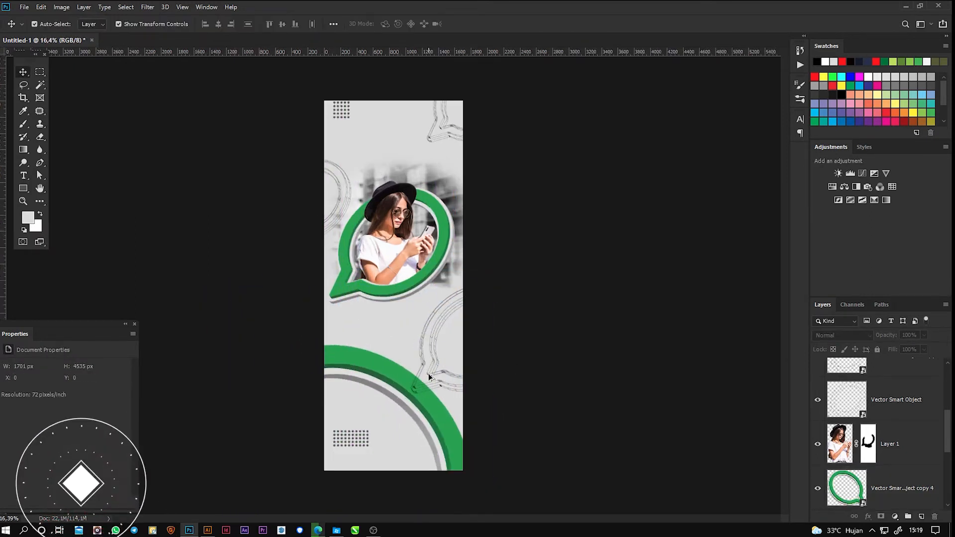
scroll(429, 373, up, 1)
click(431, 380)
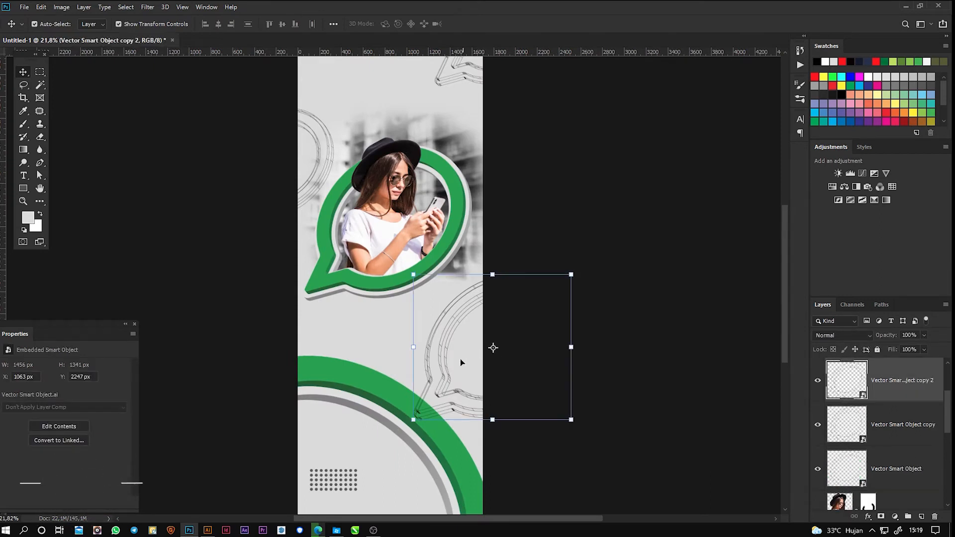
drag(413, 420, 440, 398)
key(Return)
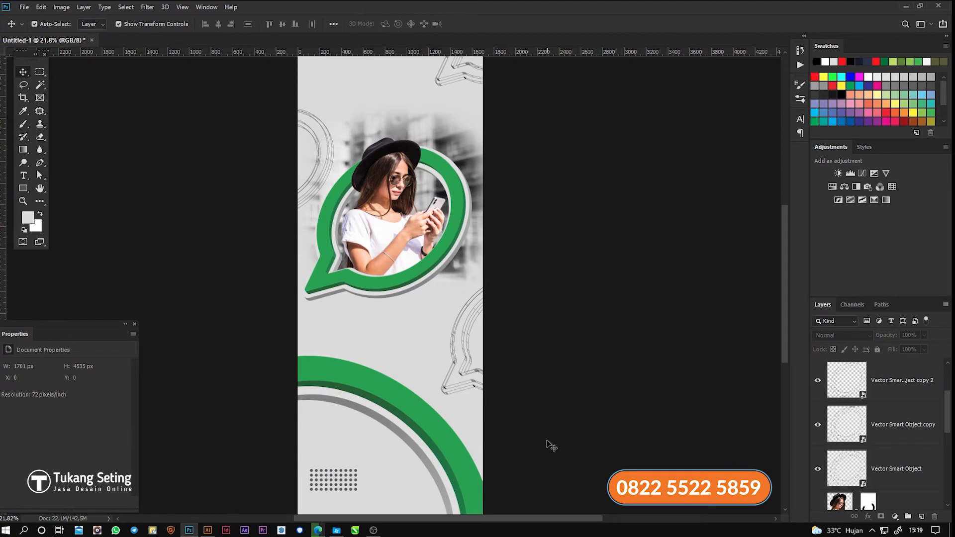
- Duplicate the large green bubble to the banner's upper-left corner and scale it down so its tail points right
scroll(517, 446, down, 2)
click(426, 395)
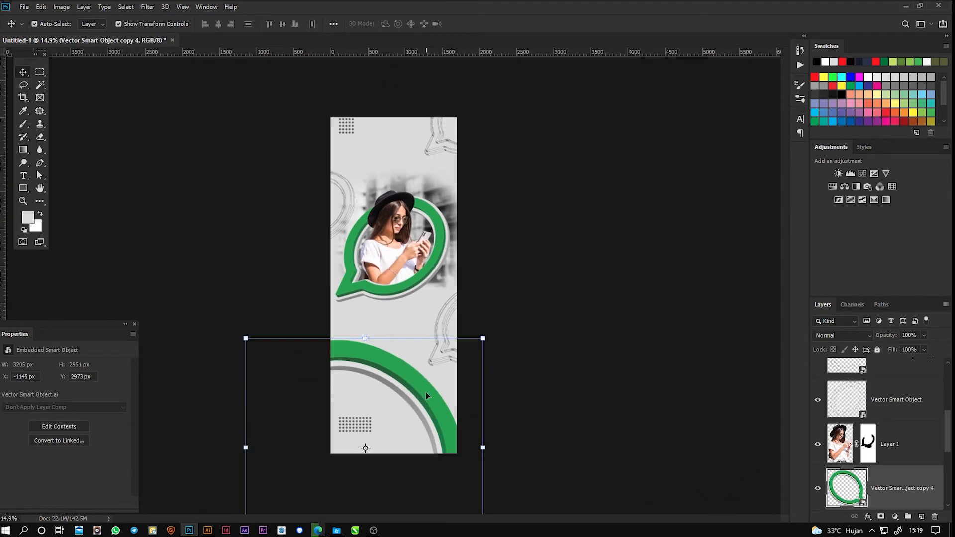
drag(442, 442, 412, 118)
key(ctrl+t)
key(Return)
click(582, 209)
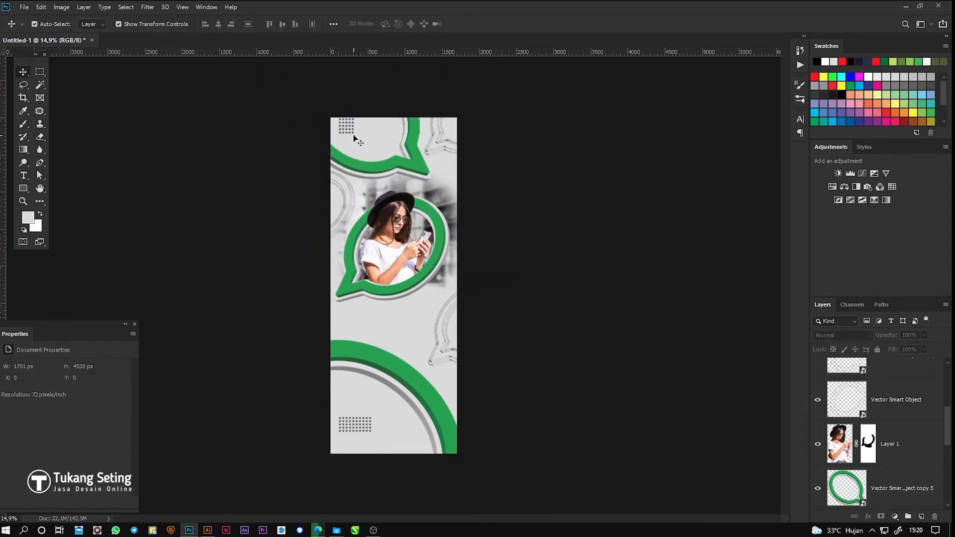
- Move the vertical dot grid from the upper-left corner to the right edge below the wireframe bubble
click(354, 133)
drag(353, 132, 462, 409)
click(538, 394)
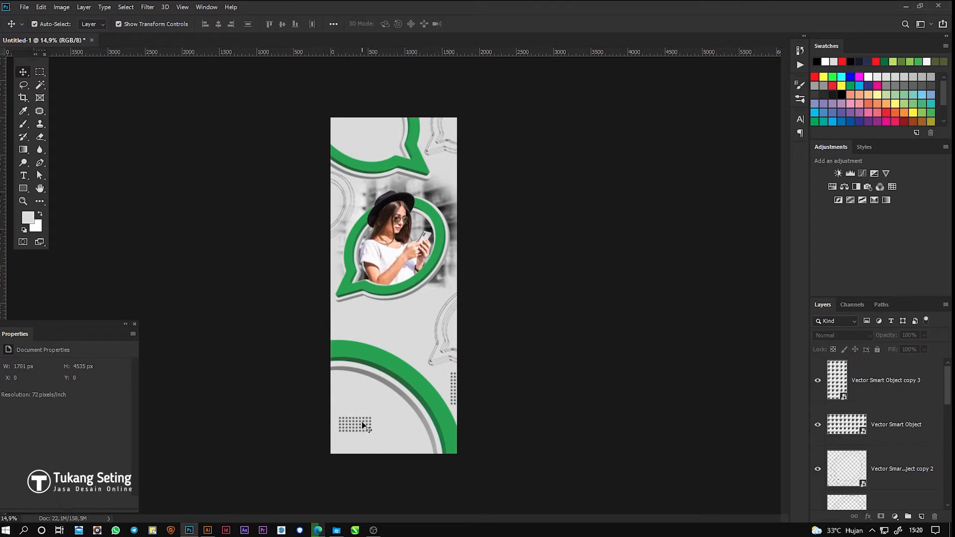
- Move the horizontal dot grid closer to the banner's lower-left corner and make it fainter
scroll(364, 426, up, 3)
drag(359, 470, 362, 384)
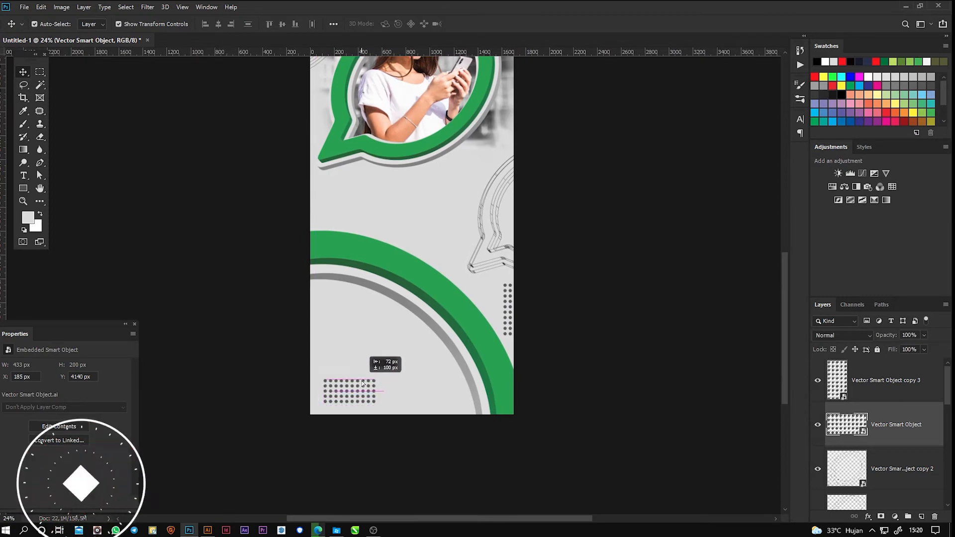
click(558, 290)
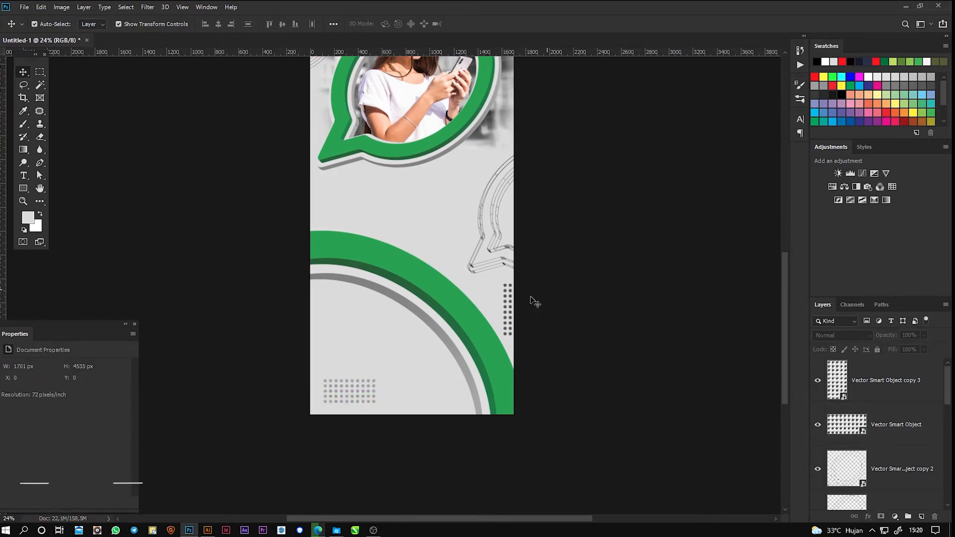
drag(621, 241, 588, 359)
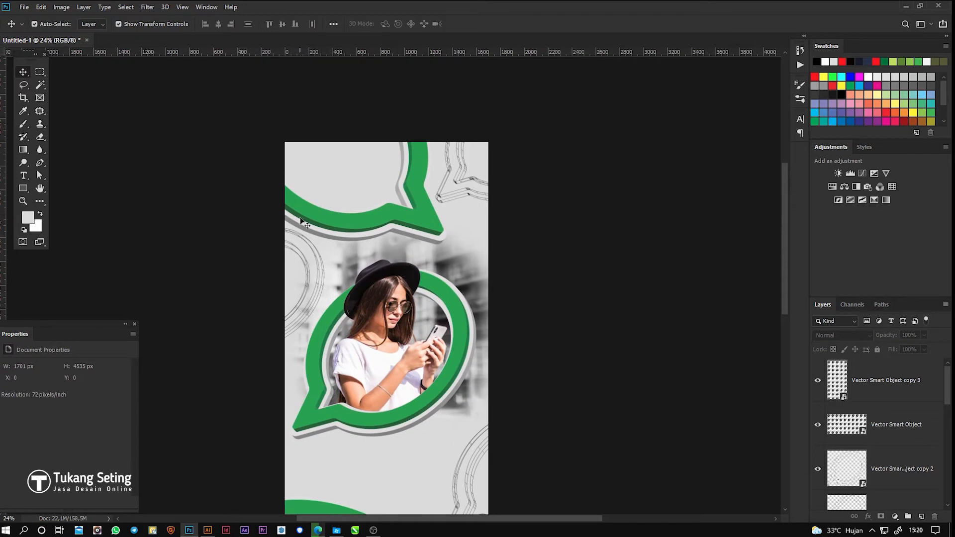
scroll(551, 373, down, 3)
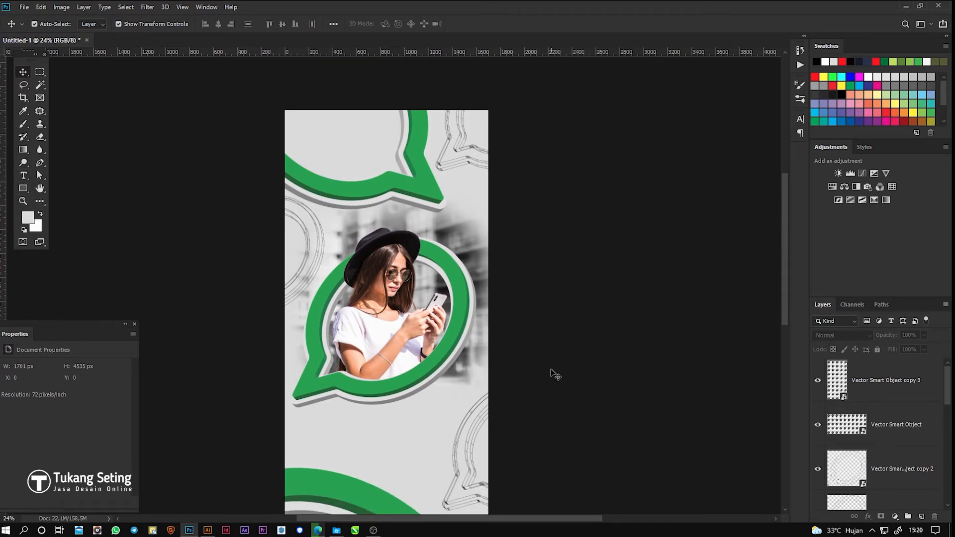
scroll(556, 376, down, 3)
scroll(556, 376, up, 5)
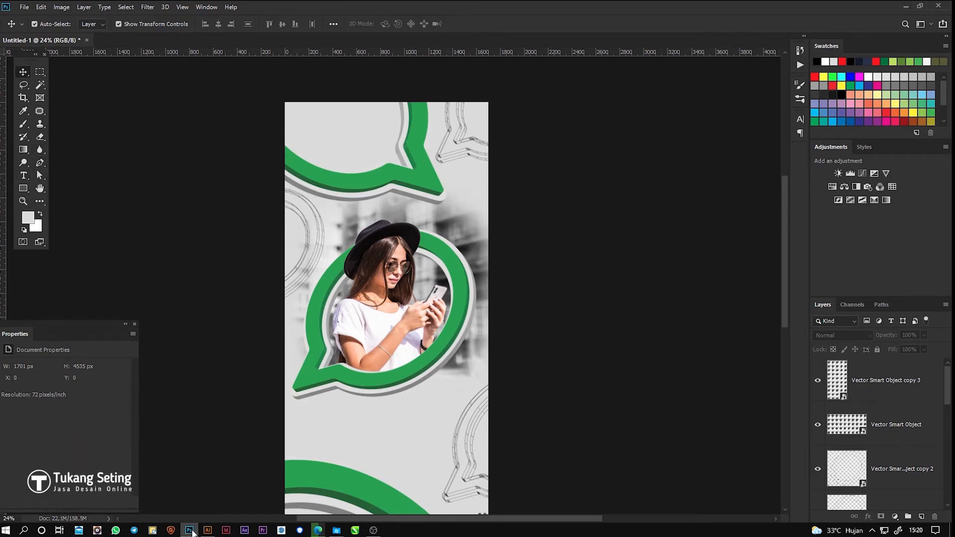
- Switch to Illustrator and open the logo file T Logo2.ai from the Project folder
click(208, 531)
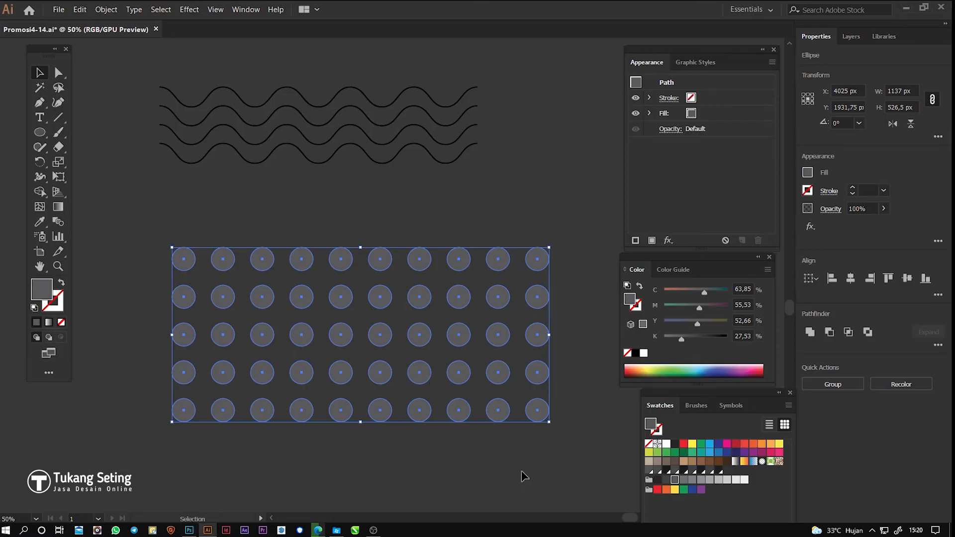
key(ctrl+shift+a)
key(ctrl+o)
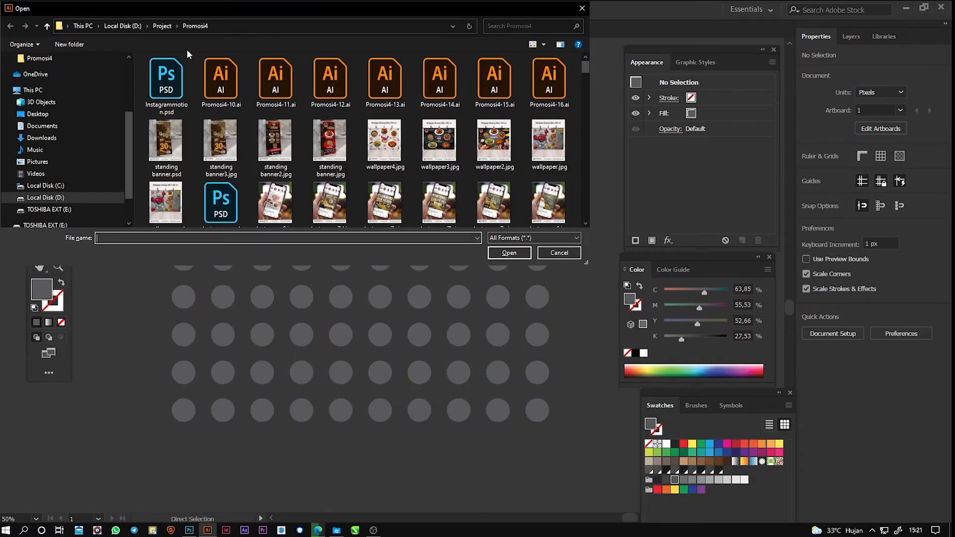
click(162, 26)
scroll(440, 199, down, 3)
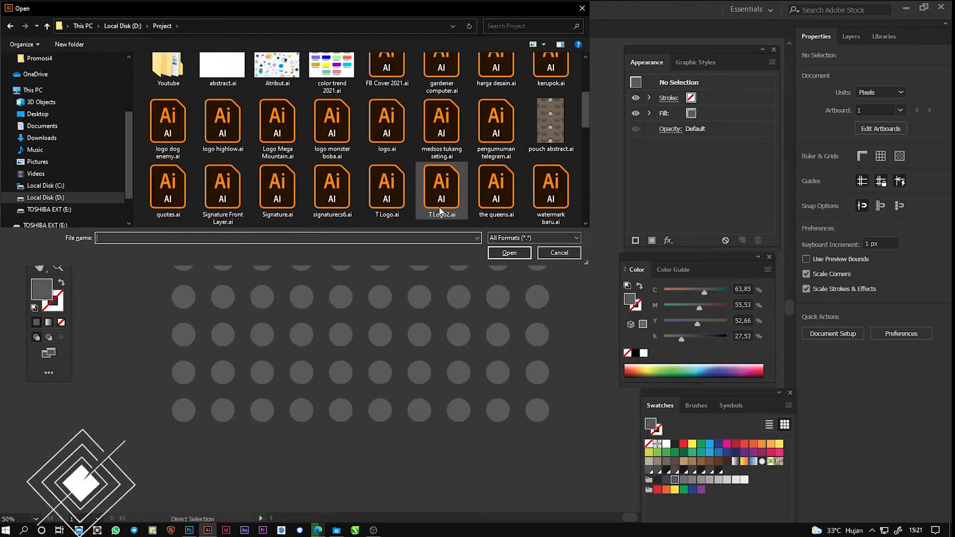
double_click(439, 209)
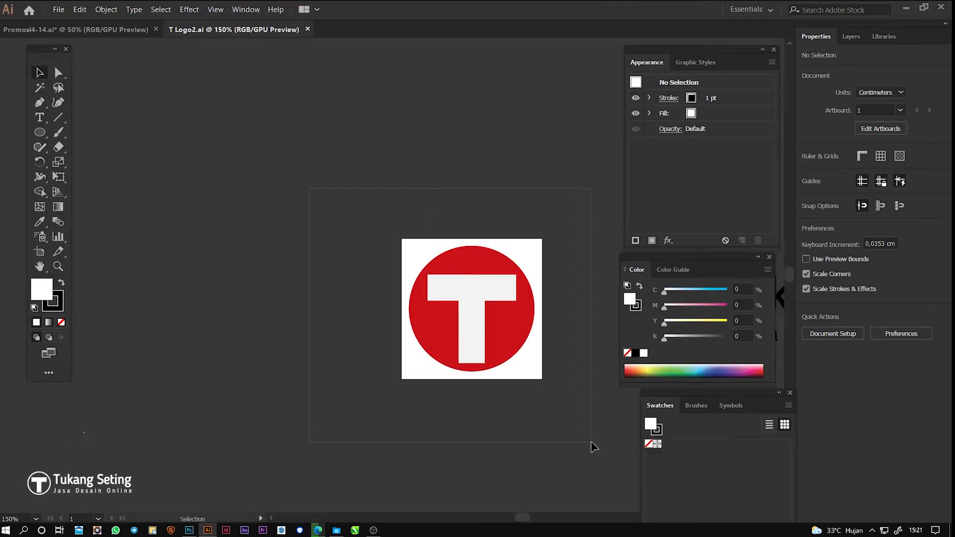
- Copy the red T emblem into the Photoshop banner as a smart object about 173 px wide in the upper-left corner
key(ctrl+a)
click(189, 530)
key(ctrl+v)
click(674, 151)
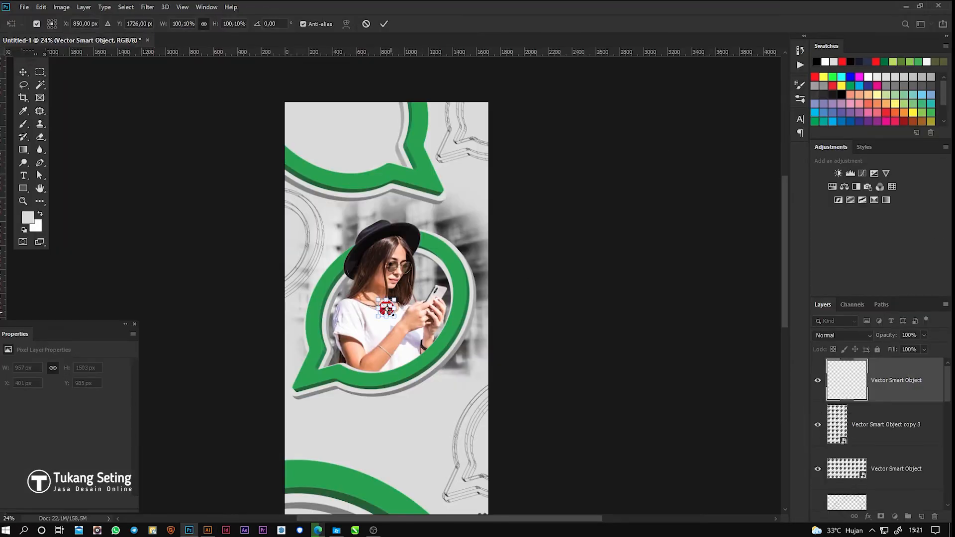
scroll(388, 310, up, 5)
key(Return)
drag(392, 313, 319, 139)
drag(320, 141, 291, 208)
key(Return)
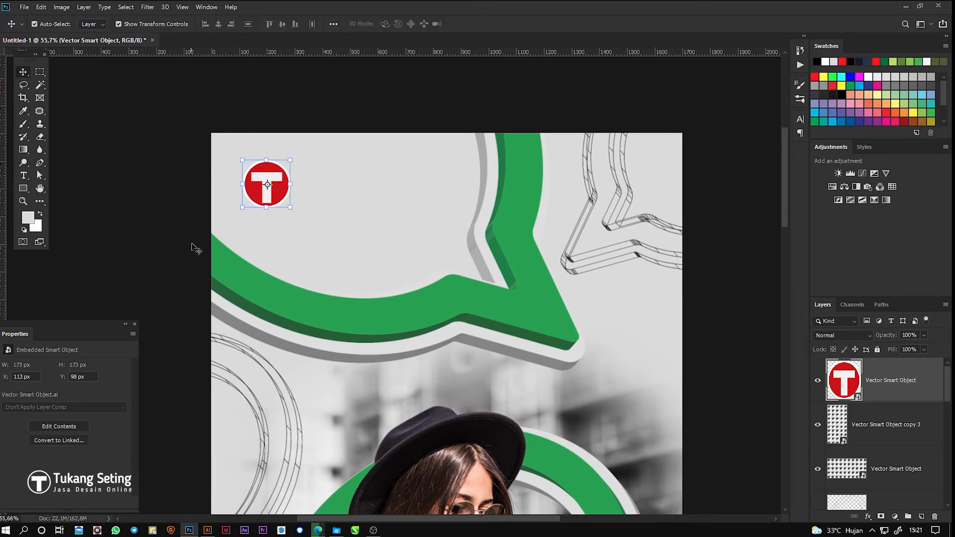
- Copy the Tukang Seting wordmark from Illustrator, paste it into the Photoshop banner and scale it to about 432 px wide beside the emblem
click(208, 530)
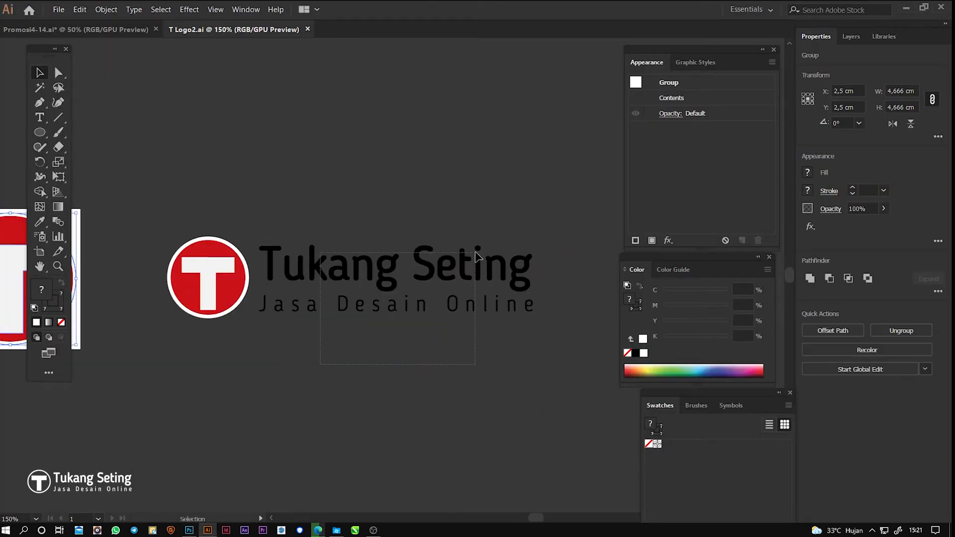
drag(475, 257, 476, 255)
key(ctrl+c)
click(190, 530)
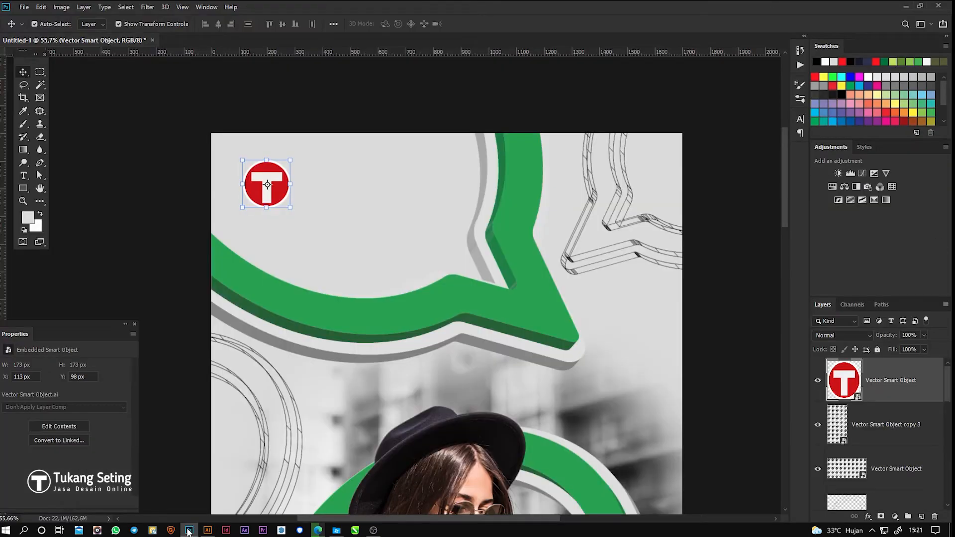
key(ctrl+v)
click(678, 154)
drag(446, 325, 391, 184)
key(Return)
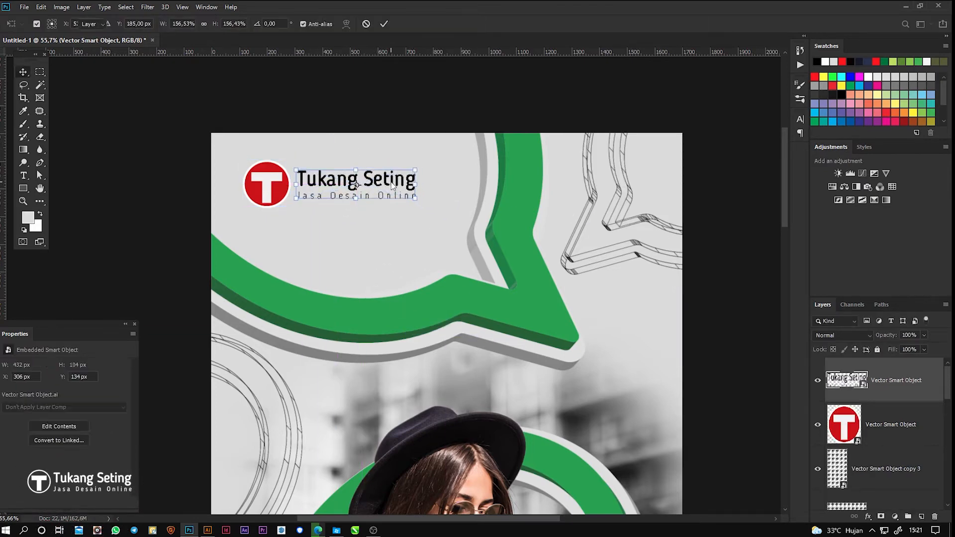
- Delete the Tukang Seting wordmark beside the emblem
click(391, 86)
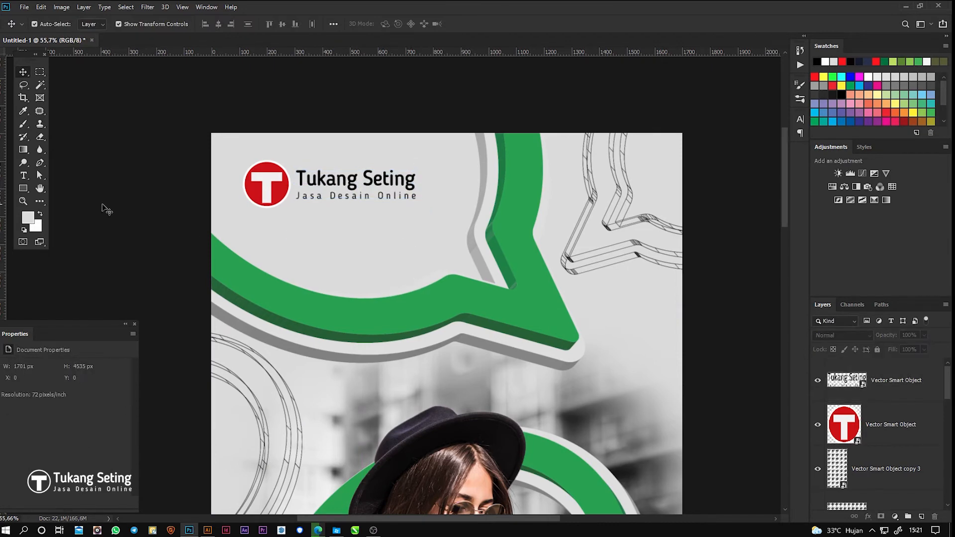
click(340, 182)
key(Delete)
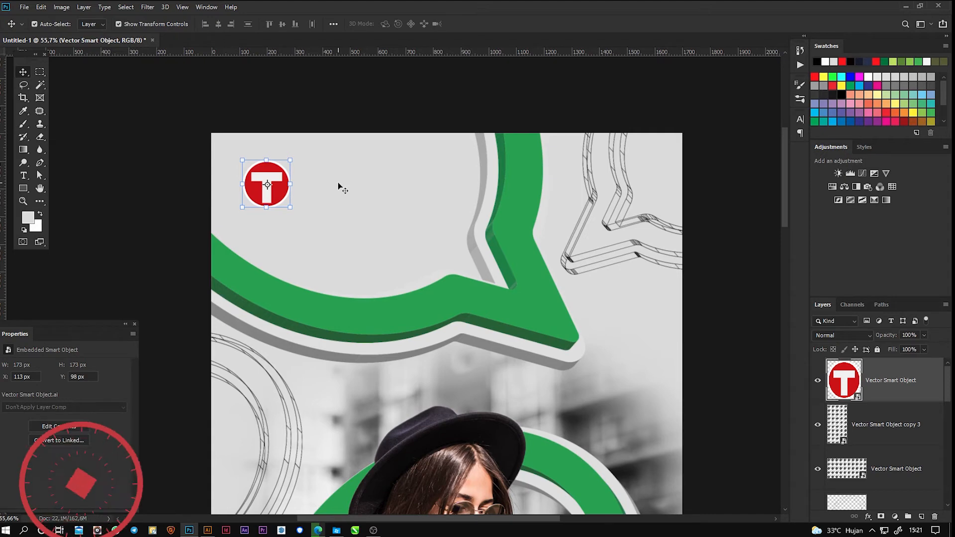
- Add the text "Your Logo" beside the red T emblem
key(t)
click(312, 192)
key(Delete)
text(Your Logo)
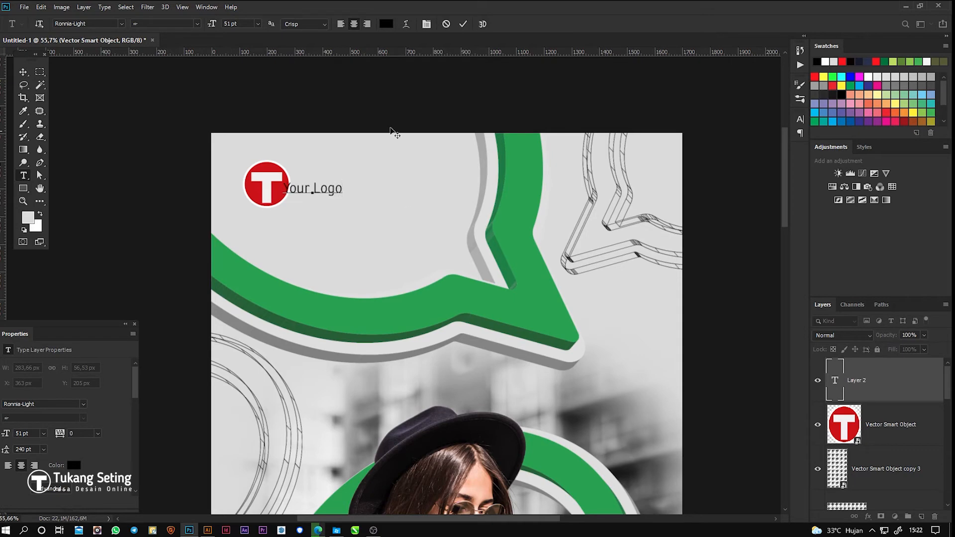
- Look up the wordmark's font in Illustrator and set the "Your Logo" text in Photoshop to Blogger Sans Medium
key(ctrl+a)
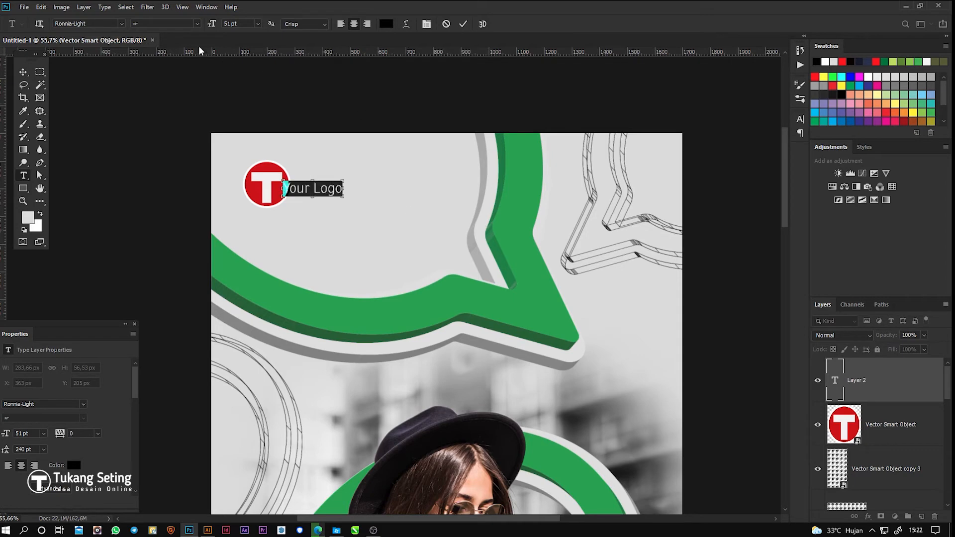
click(123, 26)
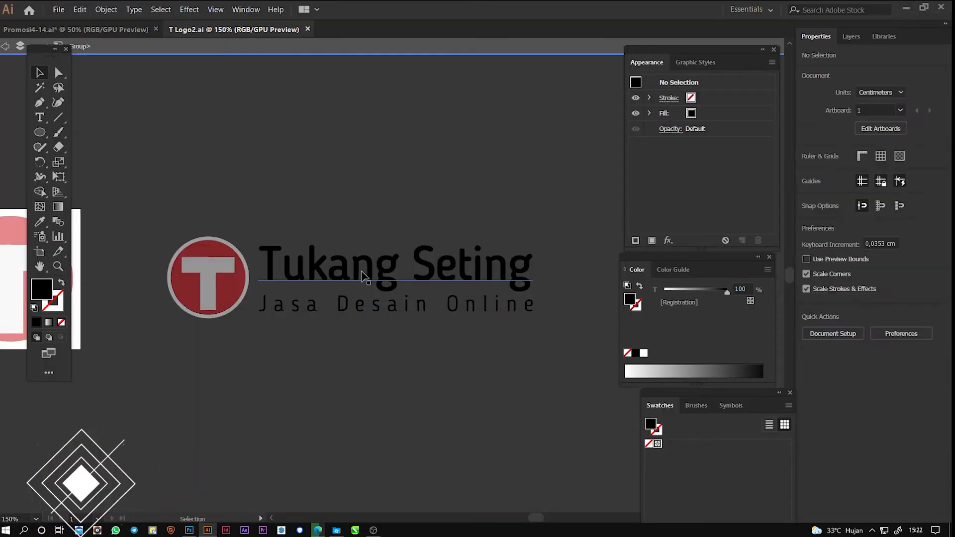
double_click(363, 276)
triple_click(363, 276)
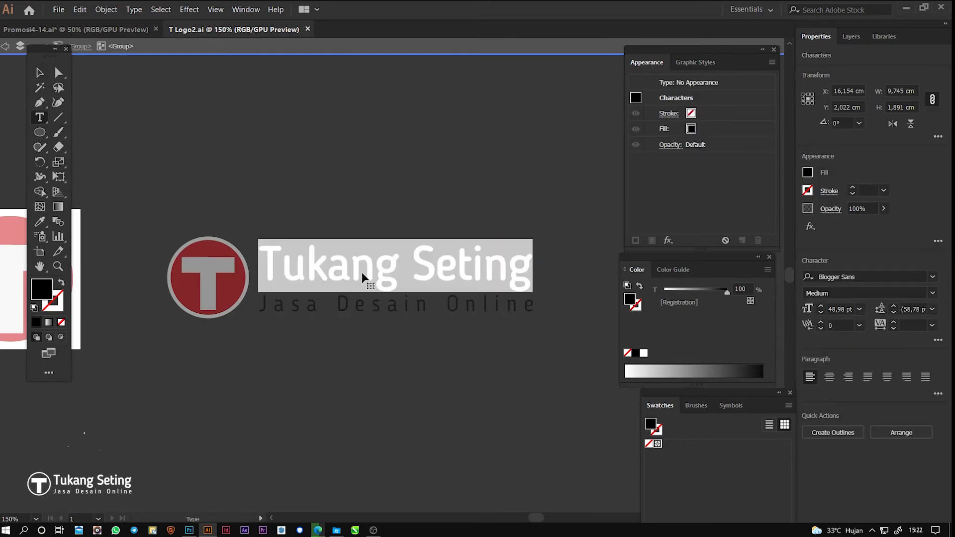
click(189, 530)
click(122, 23)
text(blog)
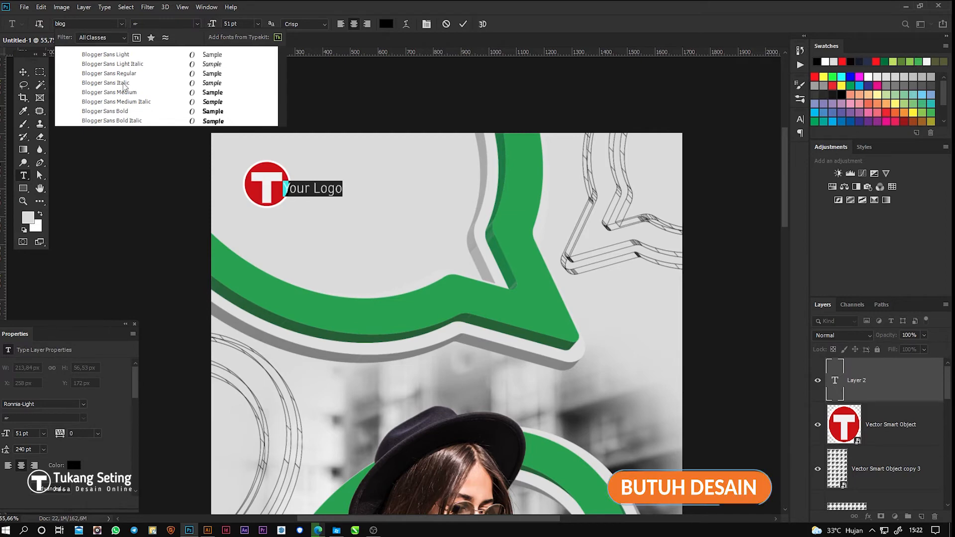
click(118, 94)
- Enlarge the "Your Logo" text to about 111 pt beside the emblem and set it in all caps
click(23, 72)
drag(342, 197, 400, 190)
key(Return)
double_click(373, 179)
key(ctrl+shift+k)
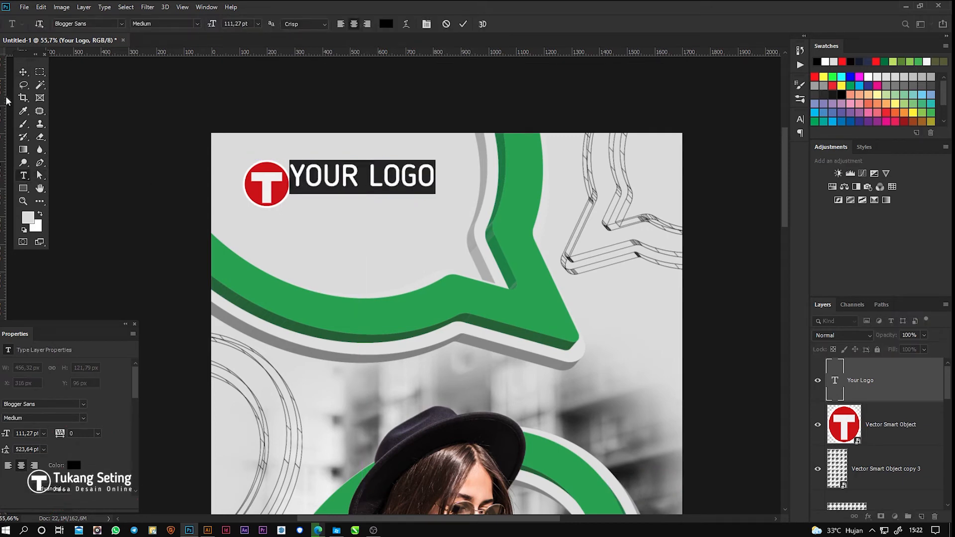
click(22, 72)
- Duplicate the YOUR LOGO text directly below itself and change the copy to "TAGLINE"
drag(379, 189, 391, 224)
double_click(390, 219)
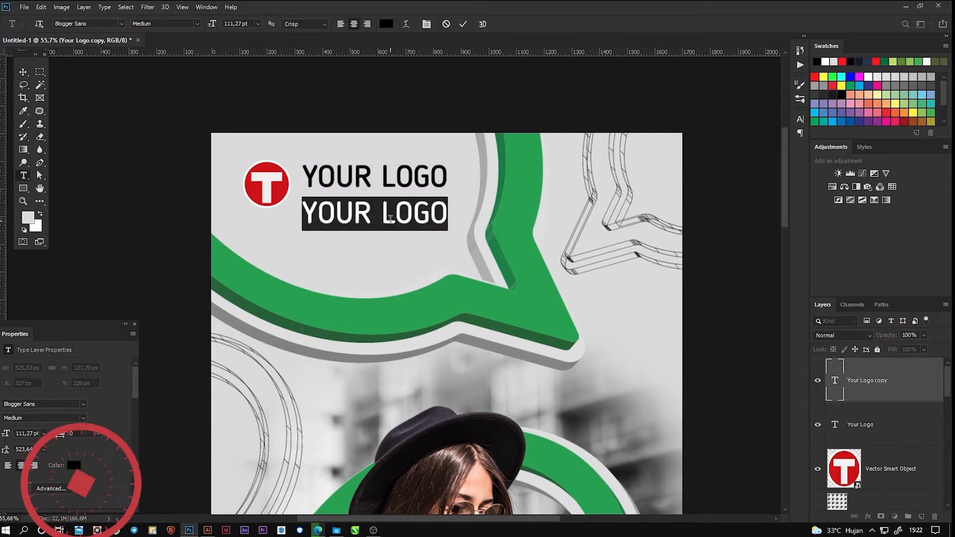
text(TAGLINE)
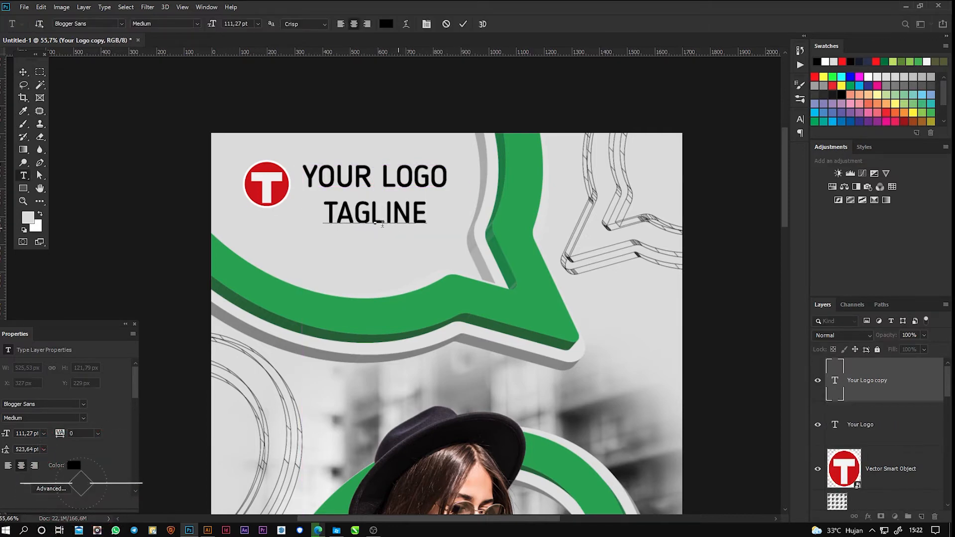
- Set the TAGLINE text to the Light style of Blogger Sans
key(ctrl+a)
click(165, 23)
click(149, 53)
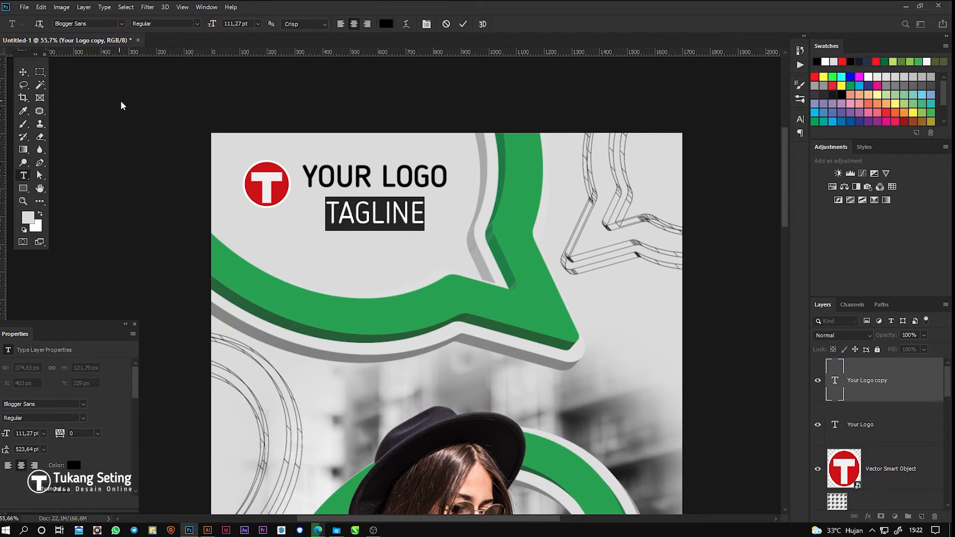
click(197, 24)
click(149, 44)
- Scale the TAGLINE text down to about 62% and align it under the right end of YOUR LOGO
click(23, 71)
key(ctrl+t)
drag(324, 229, 356, 230)
drag(411, 211, 433, 204)
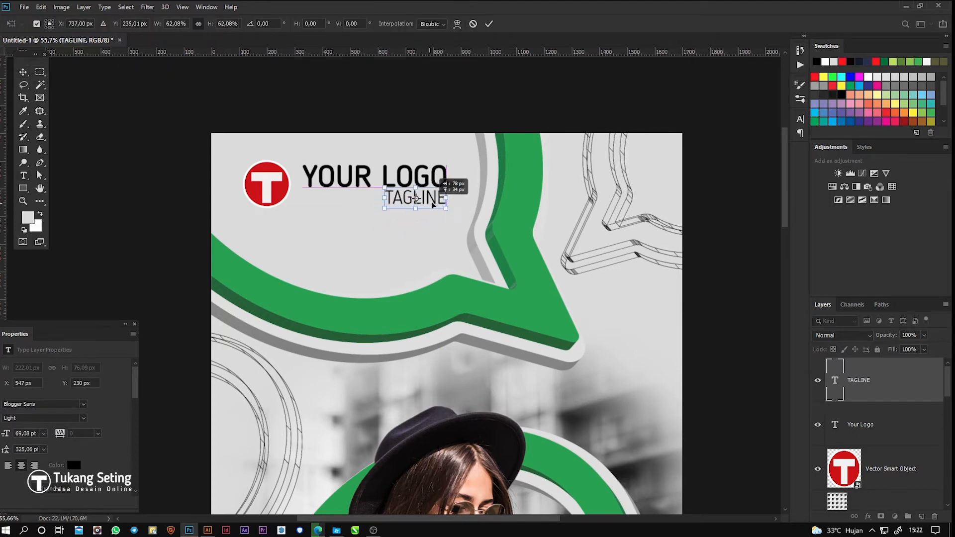
key(Return)
- Add the text "KOMUNITAS" in the empty area below the woman's speech bubble
key(ctrl+0)
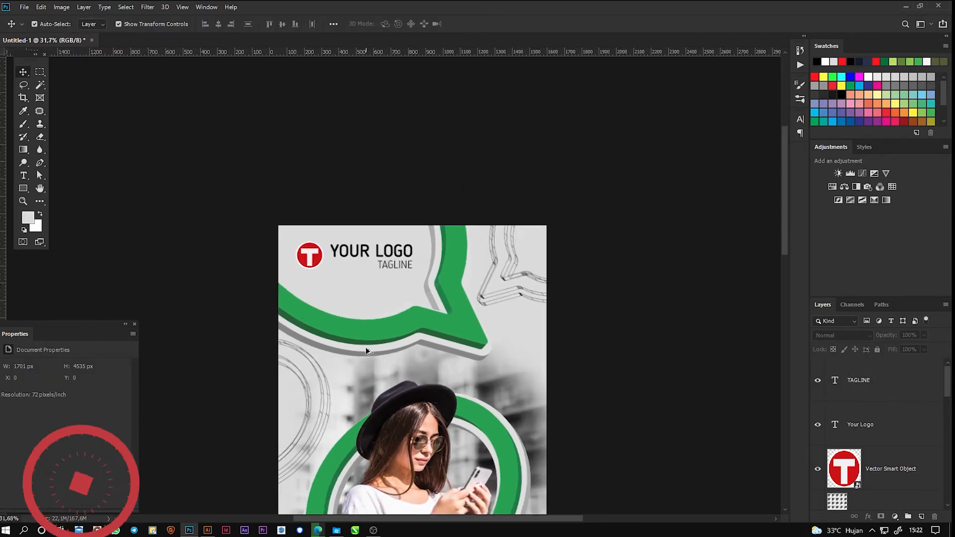
scroll(476, 296, up, 7)
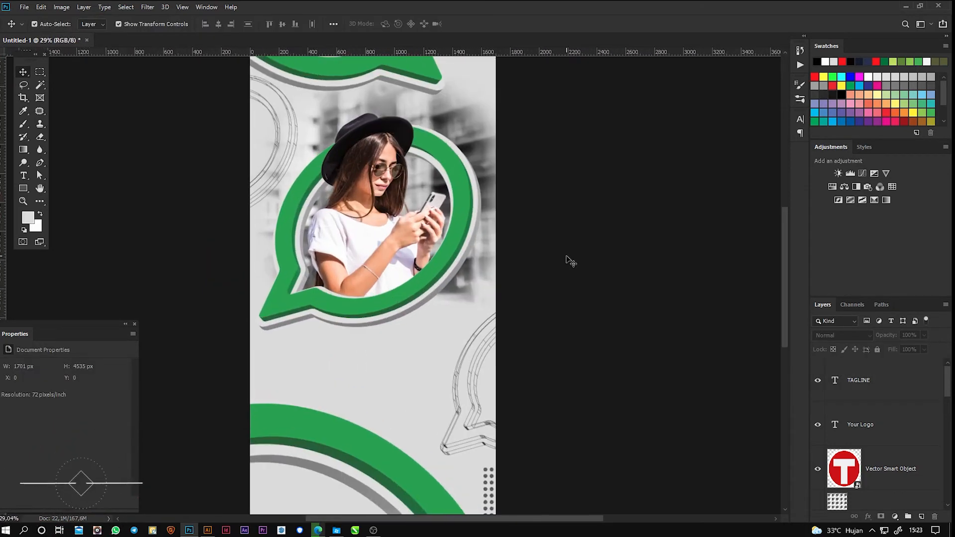
click(24, 177)
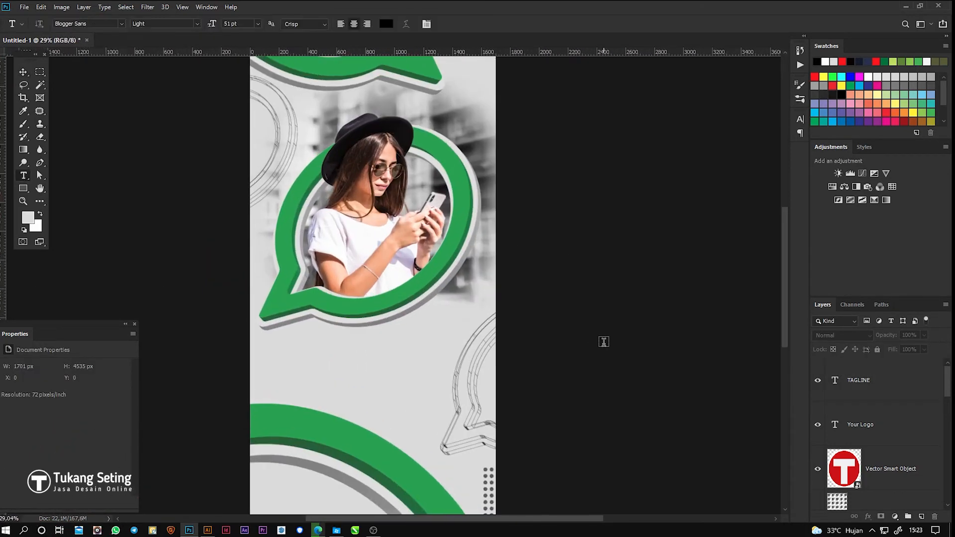
scroll(603, 342, up, 3)
scroll(604, 349, down, 4)
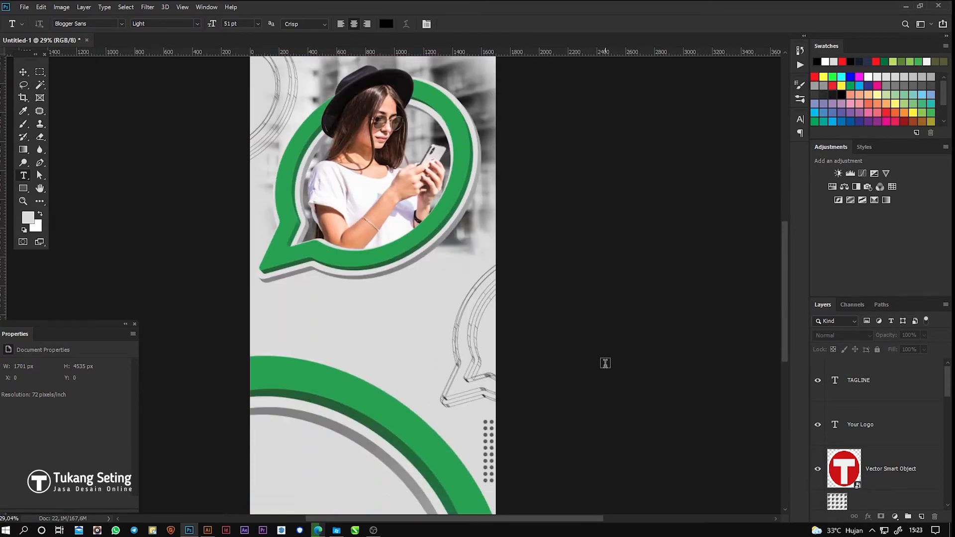
scroll(324, 267, down, 2)
scroll(409, 347, up, 5)
scroll(384, 362, down, 3)
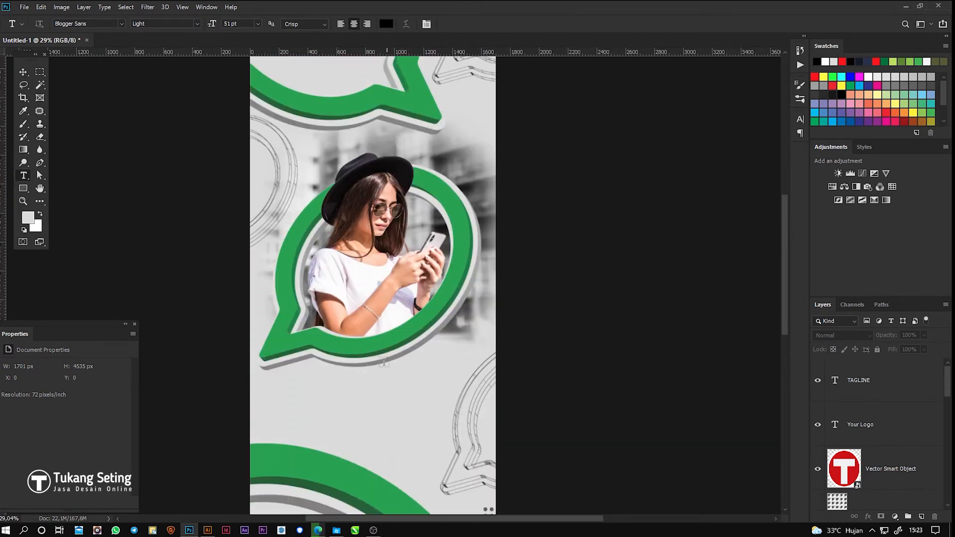
click(305, 397)
text(KOMUNITAS)
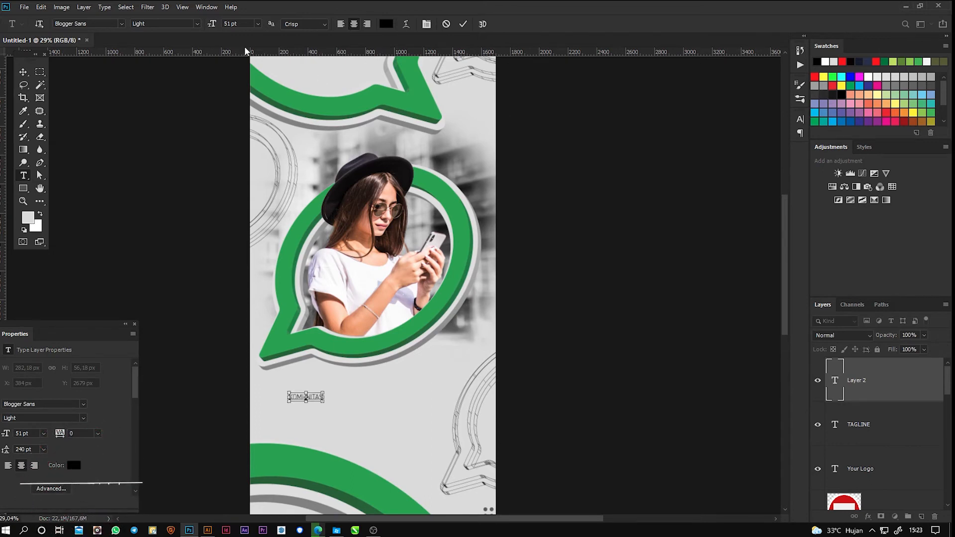
- Make the KOMUNITAS text Bold and enlarge it to about 233 pt just below the woman's speech bubble
key(ctrl+a)
click(198, 24)
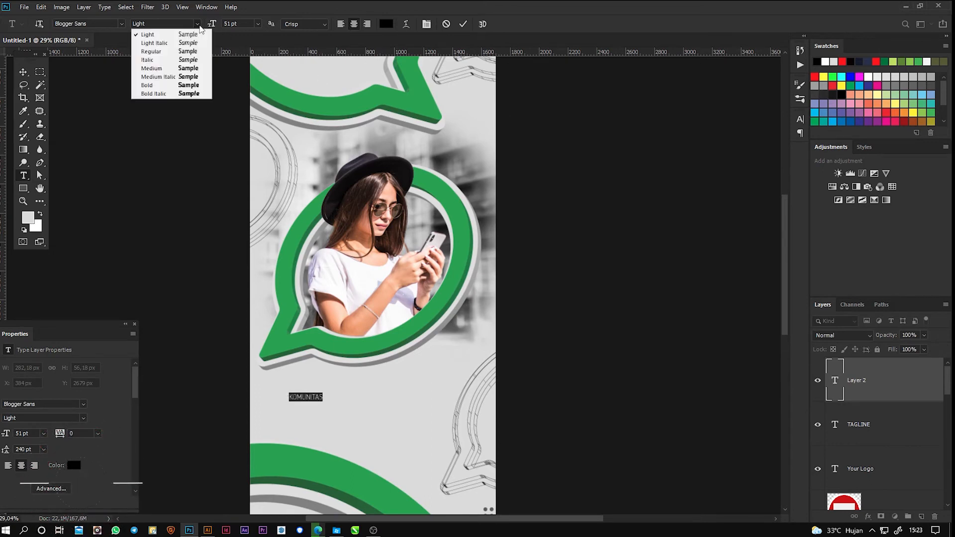
click(171, 85)
click(22, 71)
key(ctrl+t)
drag(323, 393, 459, 368)
drag(408, 392, 400, 396)
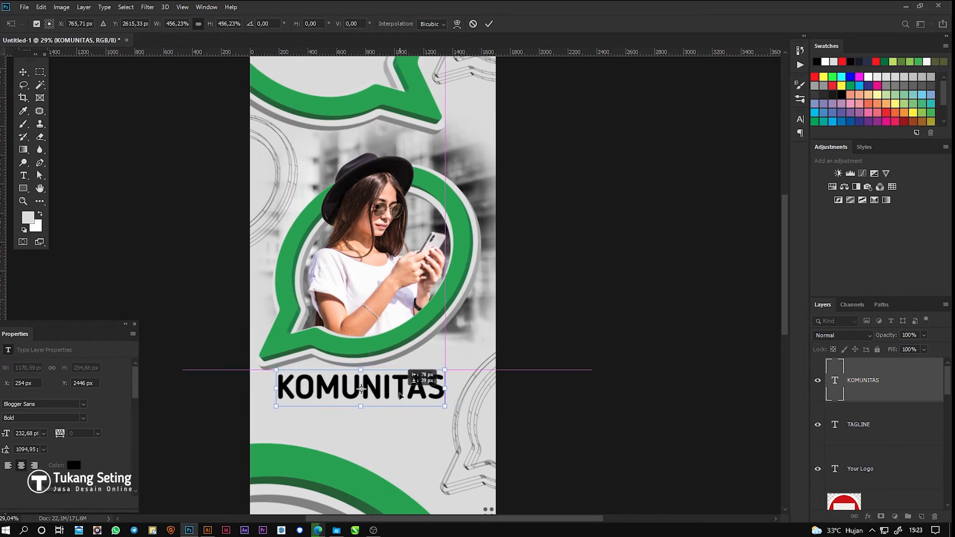
key(Return)
- Change the KOMUNITAS headline's font to Bebas Neue Bold and enlarge it to about 305 pt
key(t)
double_click(360, 385)
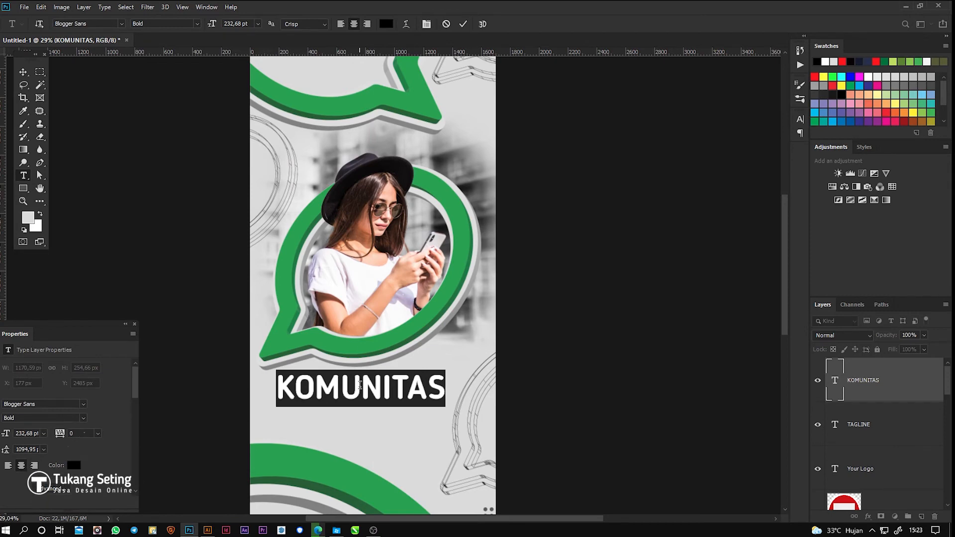
click(121, 23)
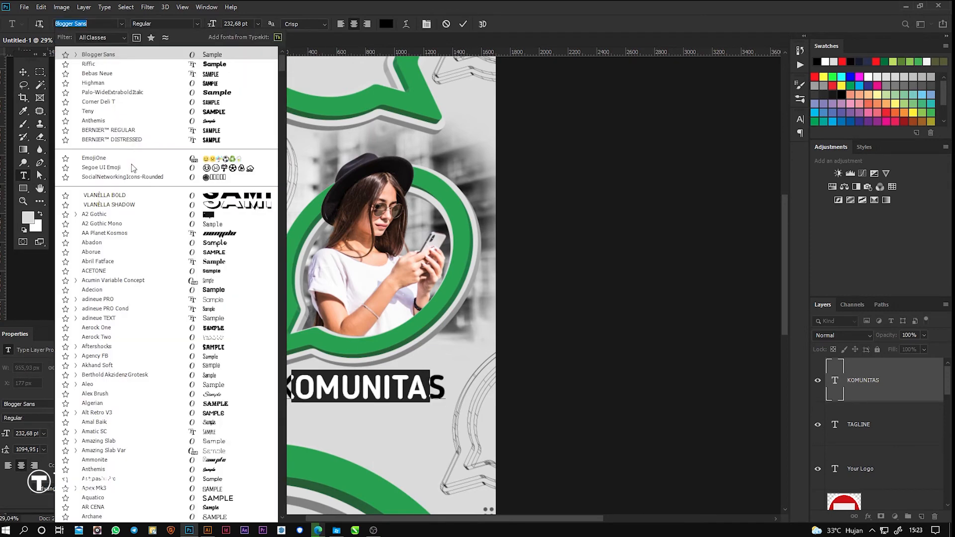
text(beba)
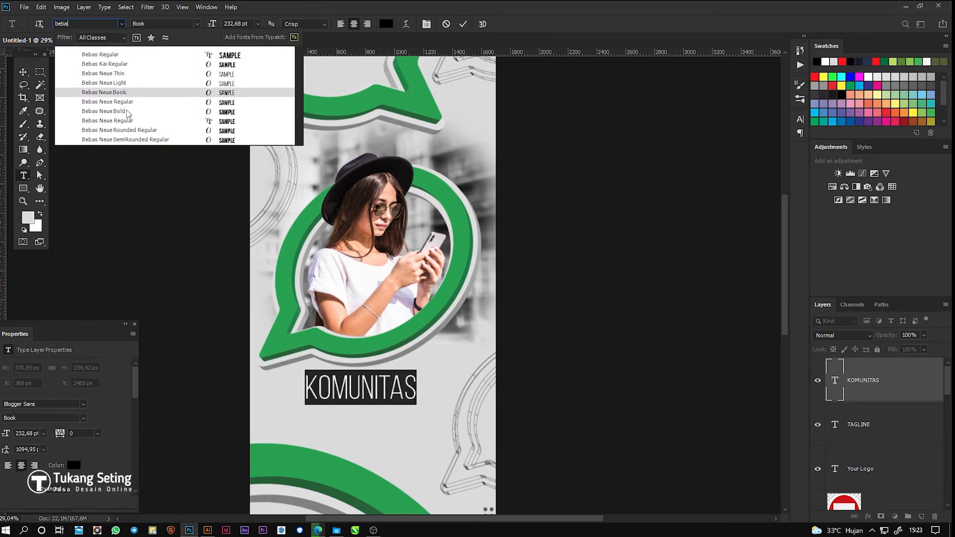
click(114, 111)
click(22, 73)
drag(387, 396, 445, 405)
key(ctrl+t)
click(564, 418)
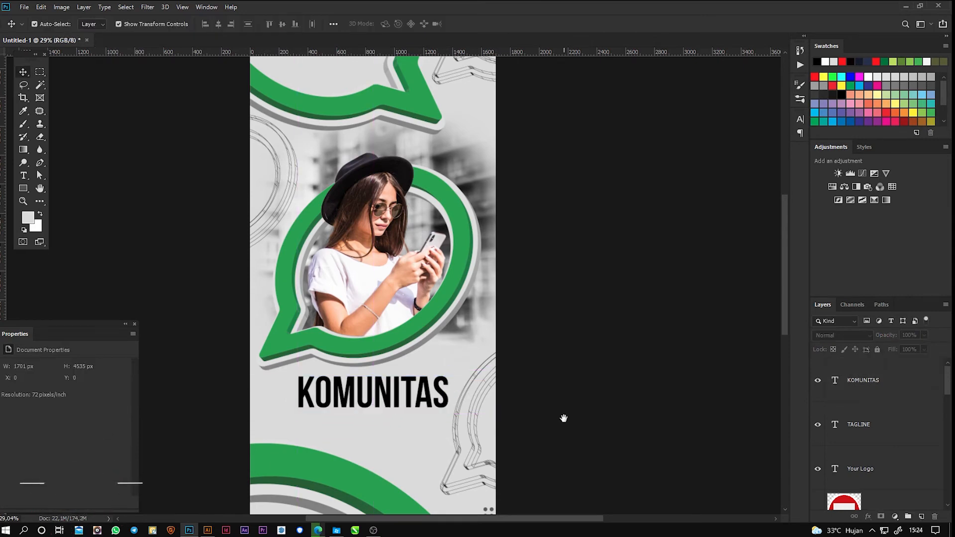
- Duplicate KOMUNITAS directly below itself as the line BELAJAR ONLINE and move both headline lines up slightly
drag(564, 418, 596, 261)
scroll(409, 251, up, 6)
alt+drag(422, 263, 422, 326)
key(t)
double_click(408, 326)
text(BELAJAR)
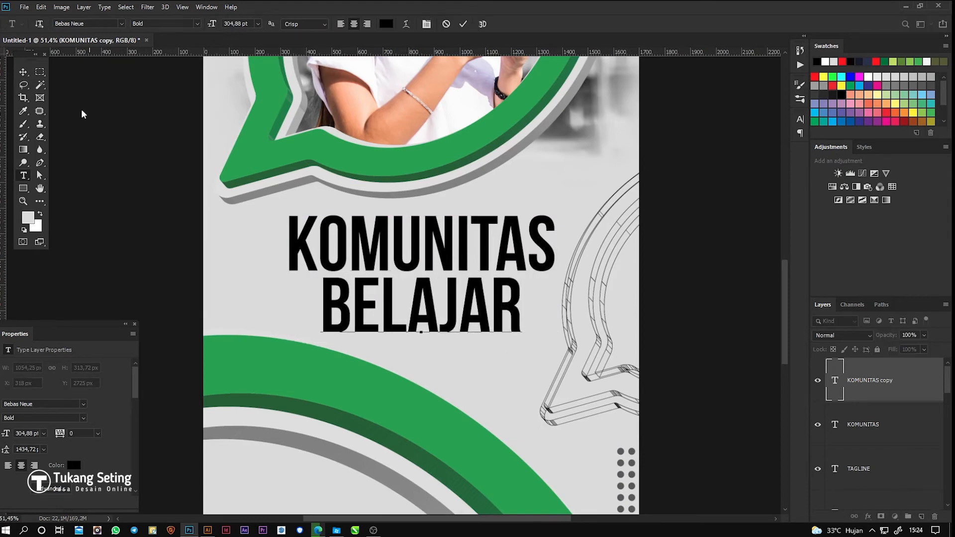
text( O)
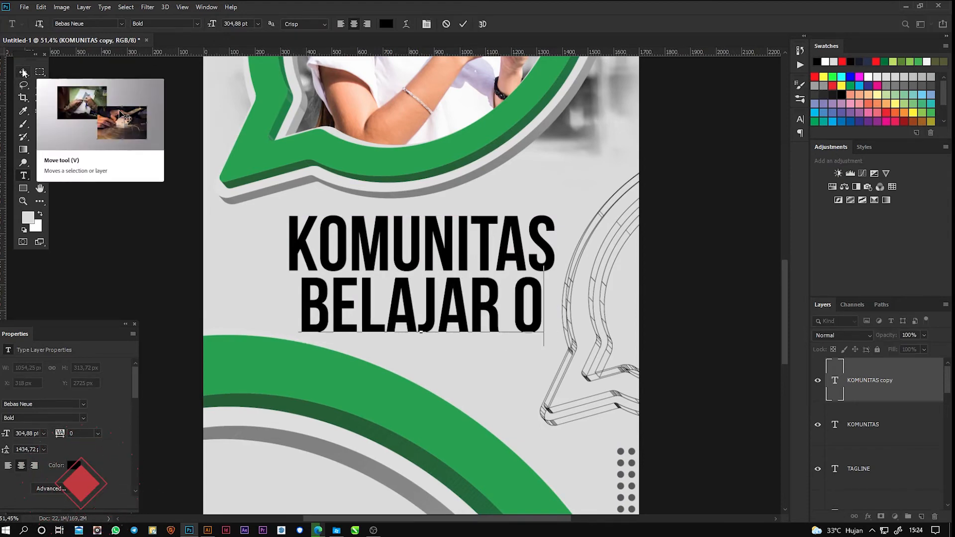
text(NLINE)
click(24, 73)
drag(467, 258, 467, 247)
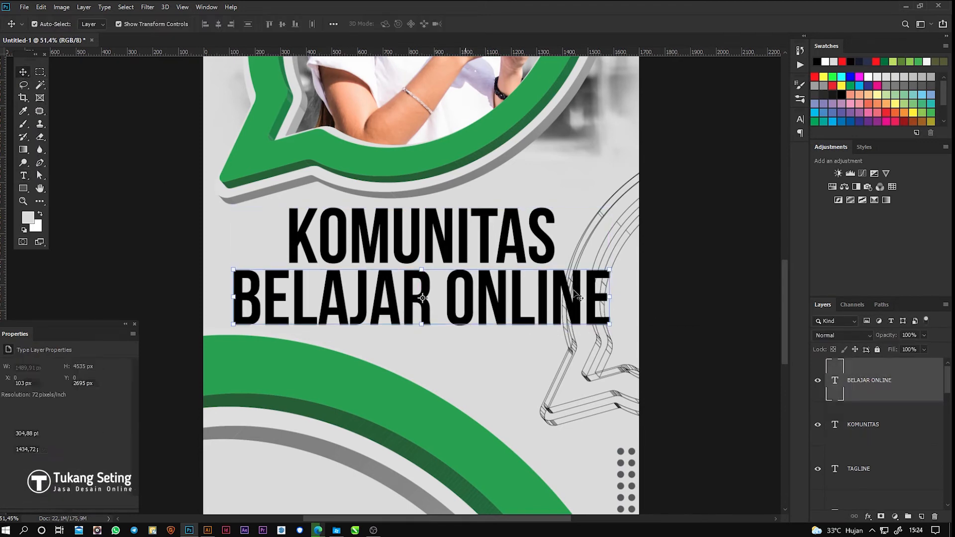
drag(611, 271, 584, 267)
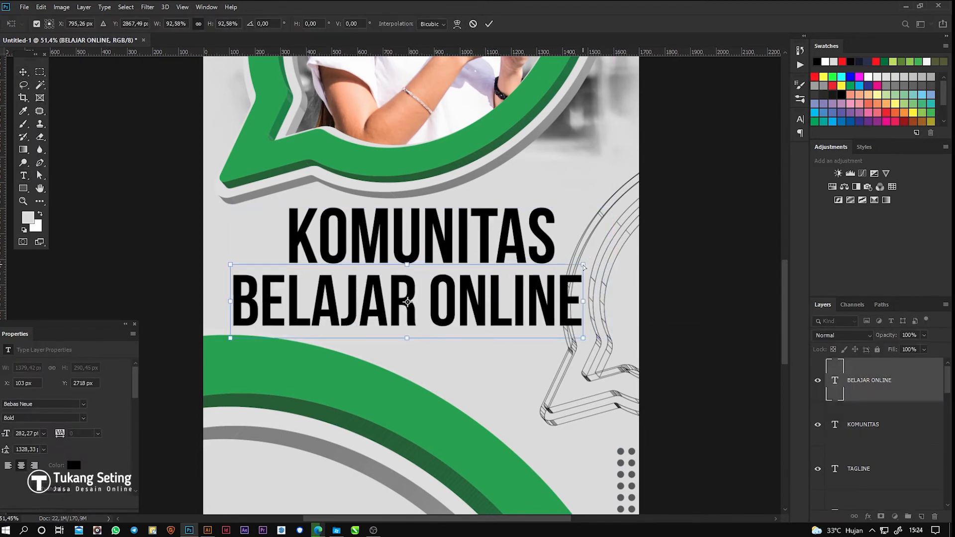
key(Return)
key(ctrl+z)
- Scale the BELAJAR ONLINE line down to about 215 pt so its width matches KOMUNITAS
alt+click(612, 268)
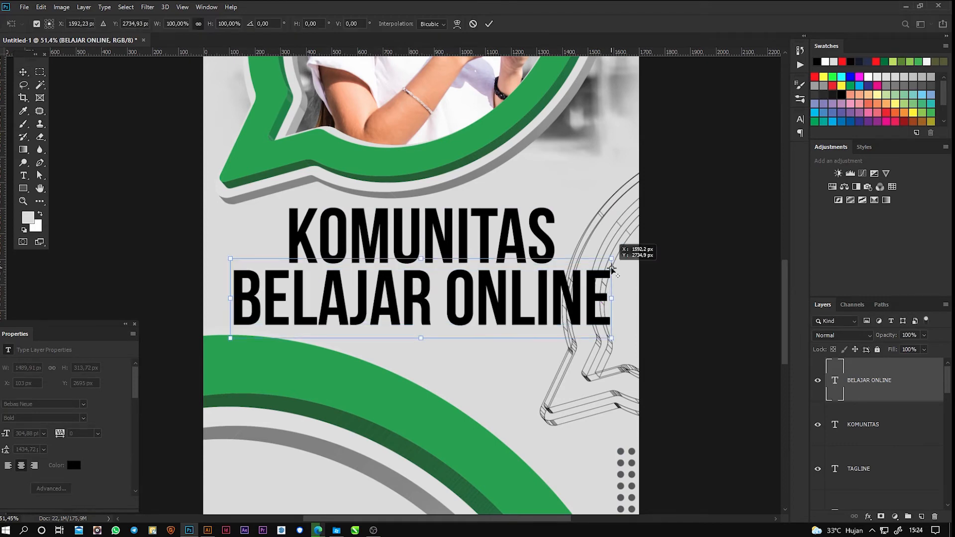
drag(611, 258, 555, 277)
key(Return)
double_click(341, 297)
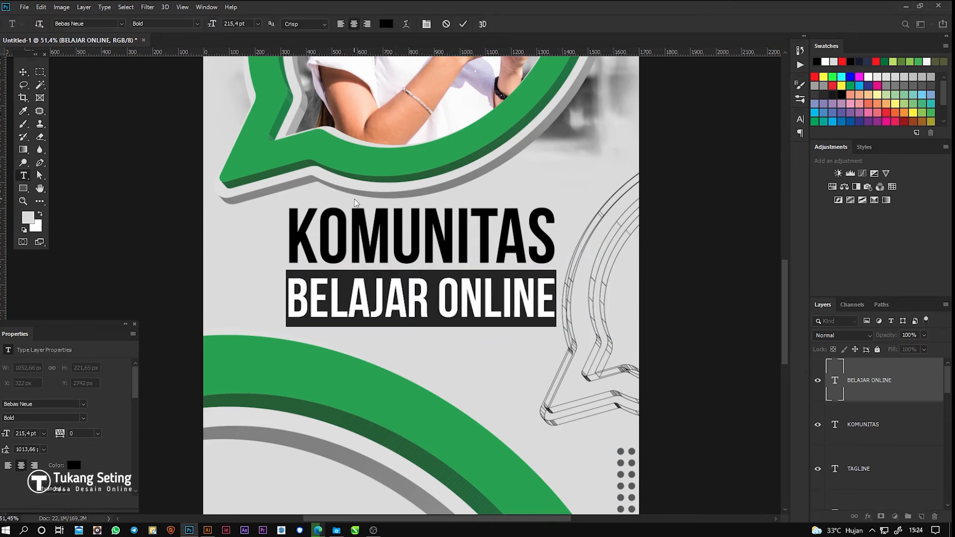
click(386, 24)
click(911, 141)
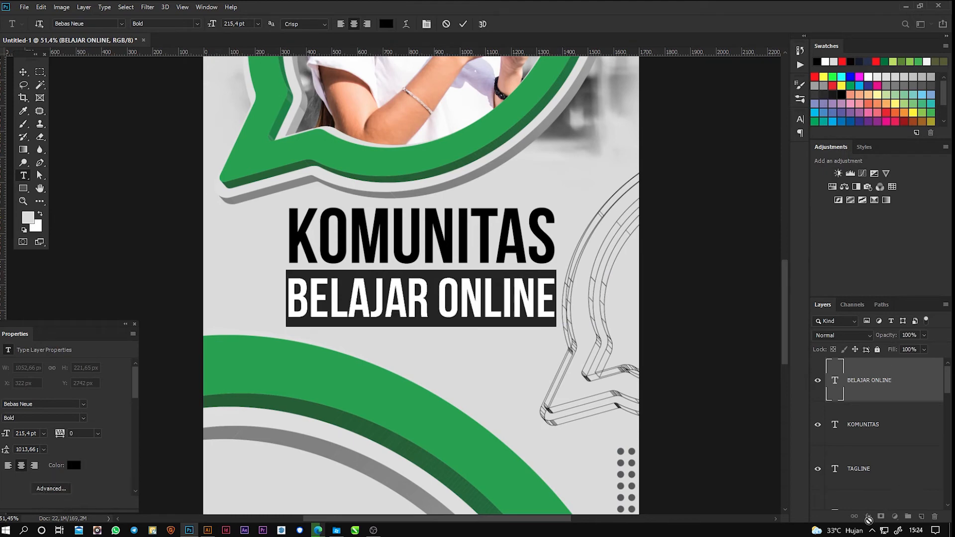
click(23, 72)
- Add a 5 px black centered Stroke to BELAJAR ONLINE and set the layer's fill to 0% for outlined lettering
click(868, 517)
click(895, 444)
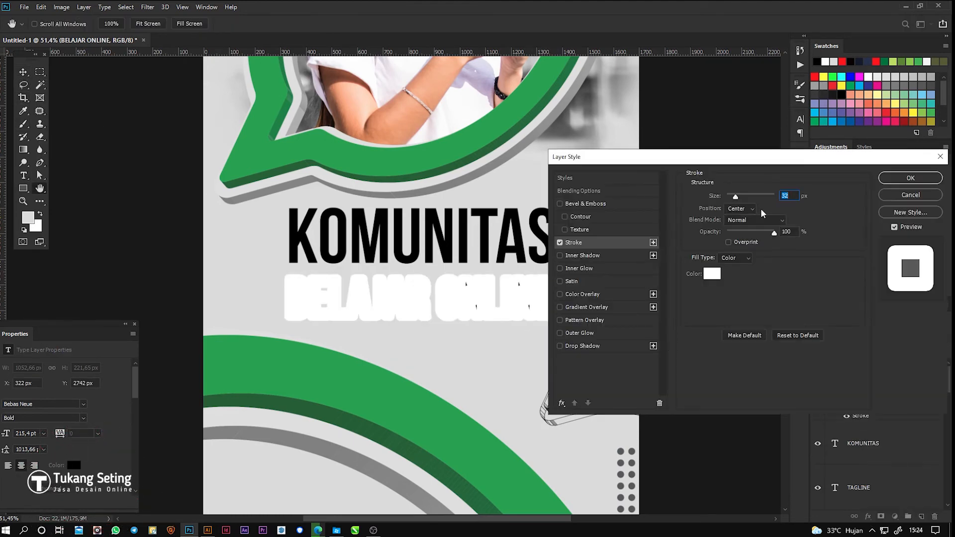
click(716, 270)
drag(724, 225, 691, 256)
click(903, 127)
drag(736, 198, 729, 199)
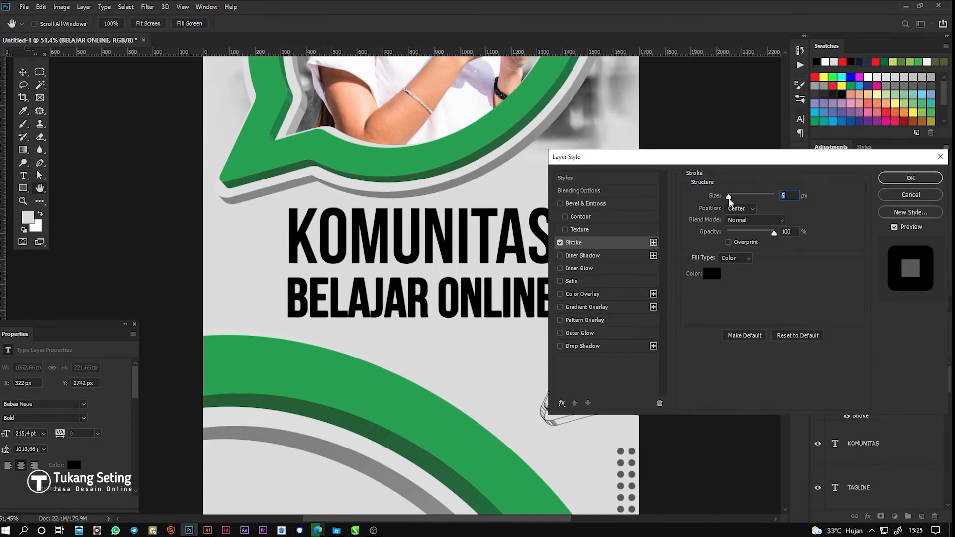
click(910, 178)
mouse_move(888, 337)
mouse_down()
mouse_move(836, 339)
mouse_move(913, 339)
mouse_move(802, 353)
mouse_up()
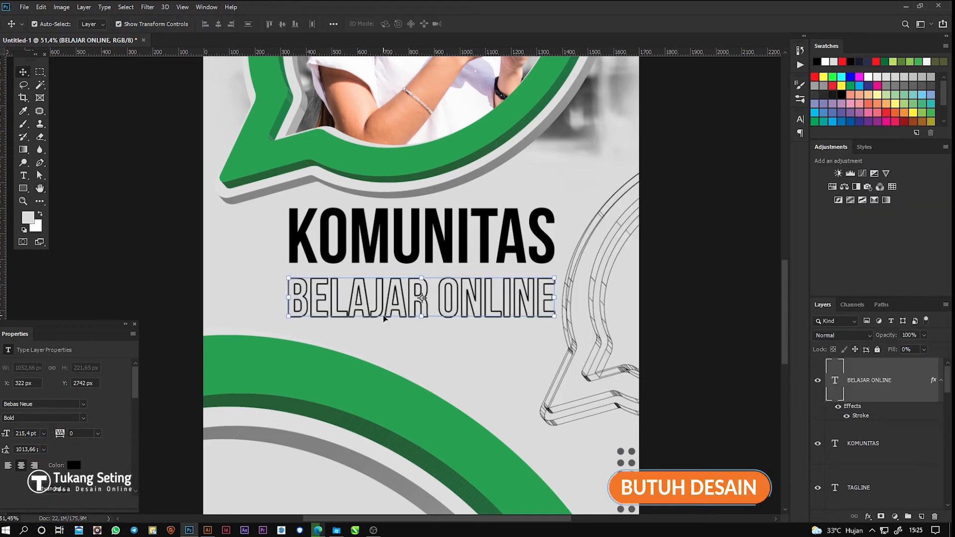
- Tighten the gap between KOMUNITAS and BELAJAR ONLINE by nudging the two headline lines closer together
drag(383, 317, 403, 297)
drag(416, 259, 418, 265)
click(664, 386)
- Switch to Illustrator and open medsos tukang seting.ai from the Project folder
drag(521, 456, 591, 135)
drag(542, 258, 533, 302)
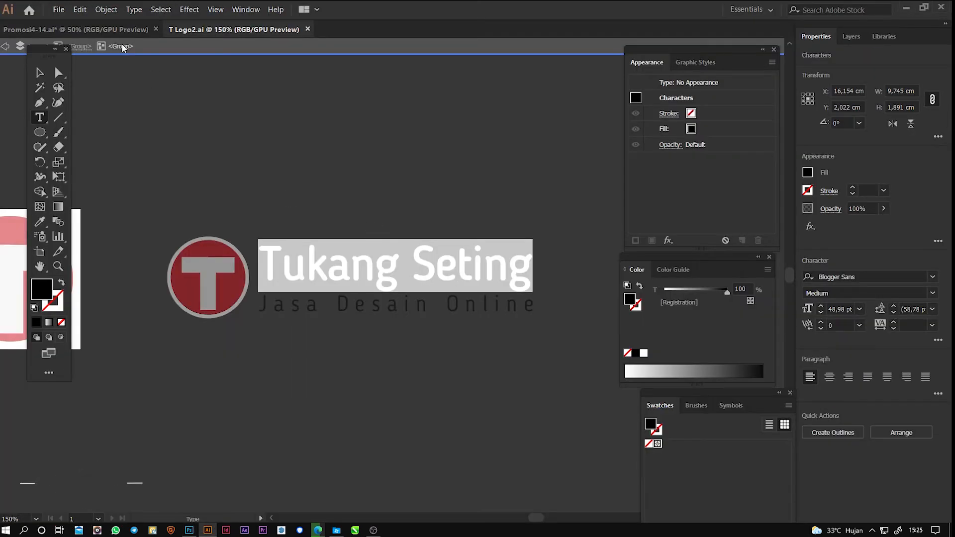
click(112, 30)
click(194, 30)
key(v)
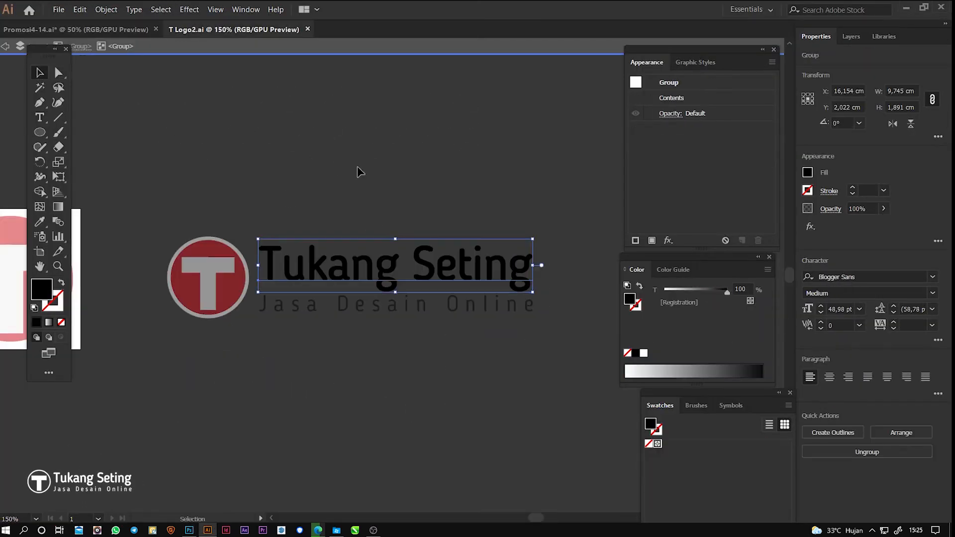
click(358, 170)
key(ctrl+o)
scroll(366, 168, down, 2)
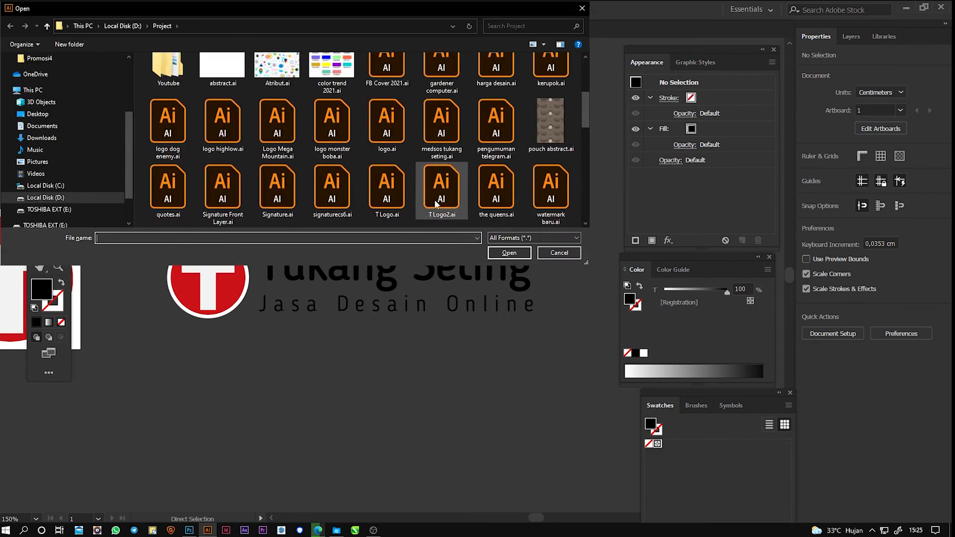
scroll(318, 169, down, 1)
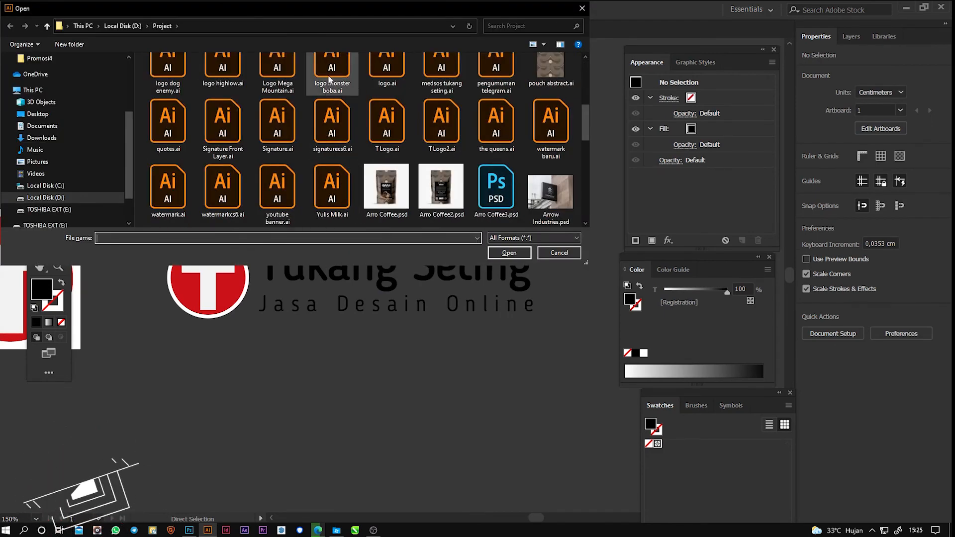
double_click(441, 72)
- Find the black one-line WhatsApp and Instagram contact details in the Illustrator document and copy them
drag(160, 244, 508, 272)
scroll(431, 285, up, 1)
scroll(459, 297, up, 2)
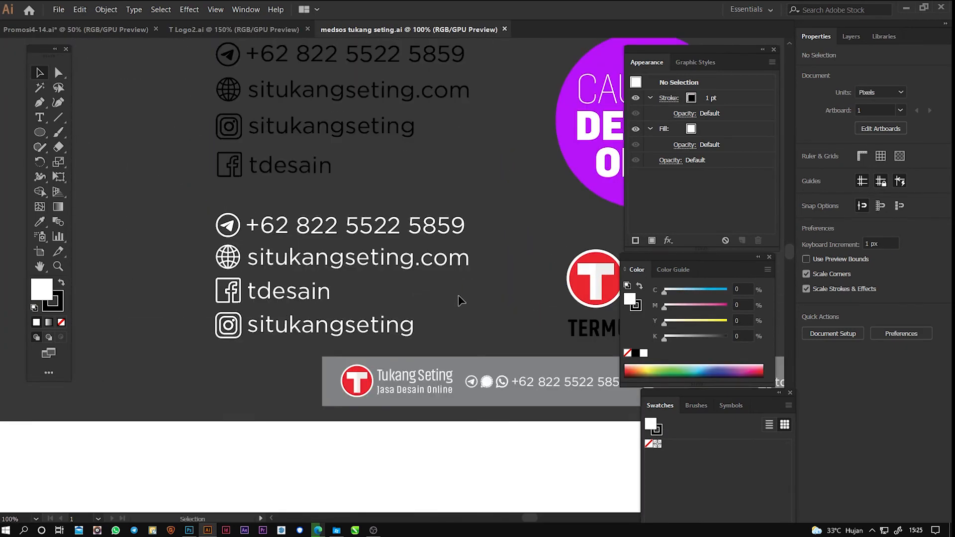
drag(413, 204, 365, 381)
drag(392, 191, 327, 454)
drag(448, 450, 523, 442)
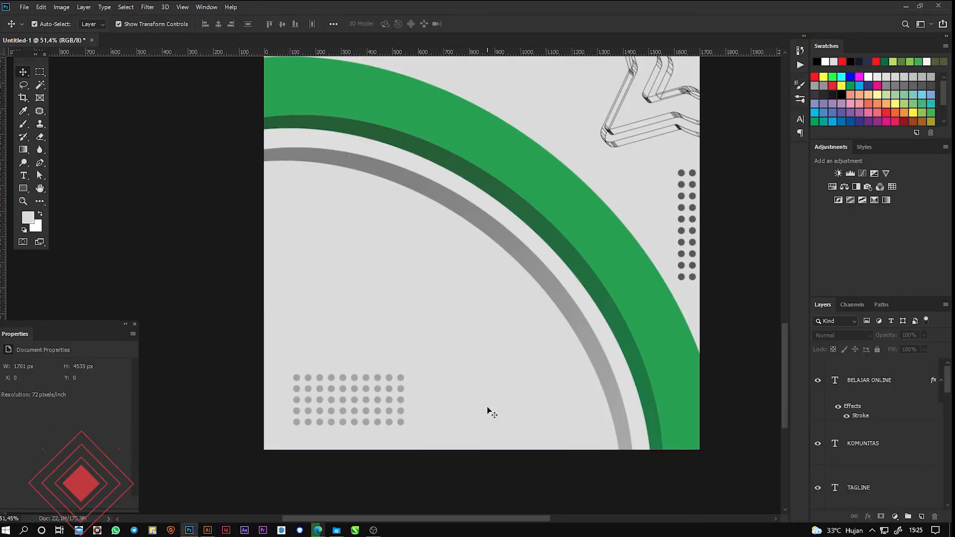
- Paste the contact line into the Photoshop banner as a Smart Object, enlarge it and place it near the banner's bottom edge
key(ctrl)
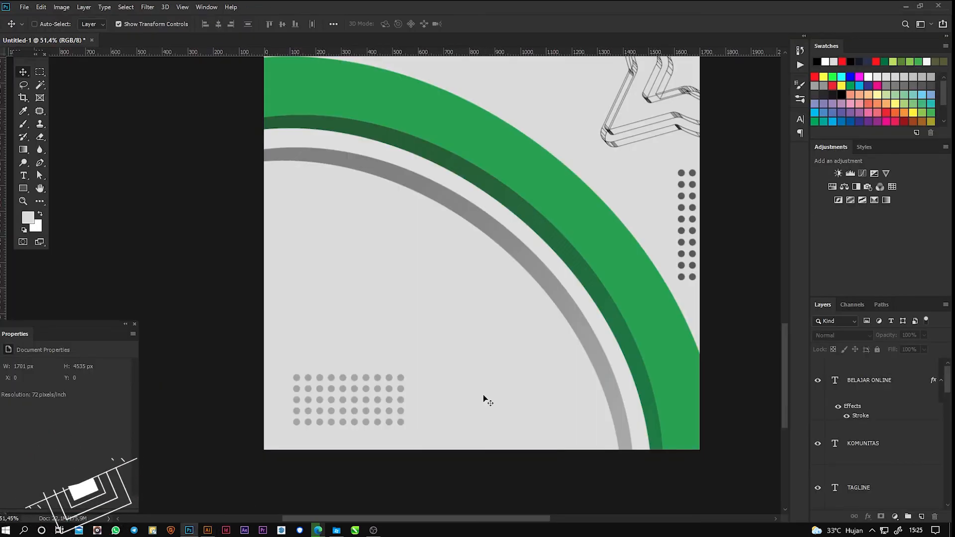
key(ctrl+v)
click(673, 149)
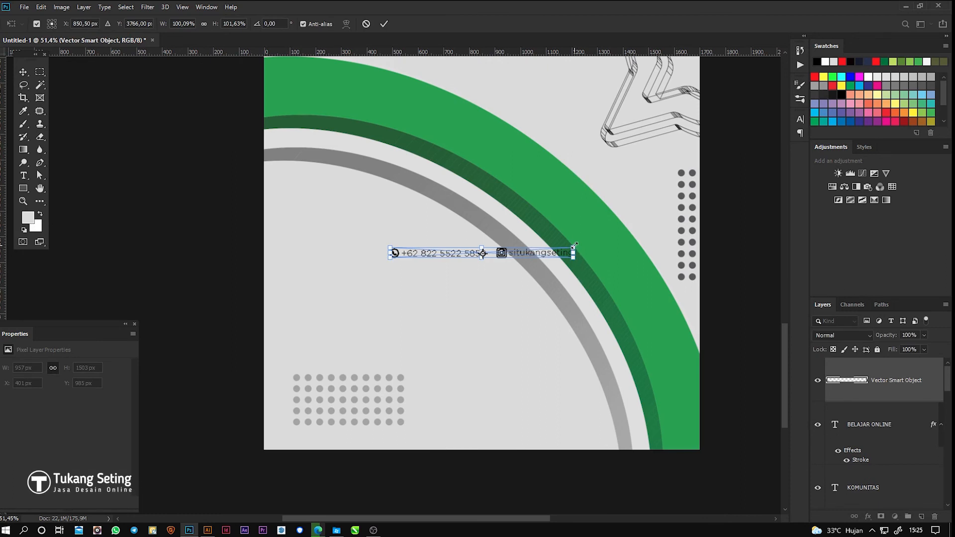
drag(575, 244, 644, 223)
drag(580, 254, 483, 409)
drag(546, 397, 584, 383)
key(Return)
- Move the horizontal gray dot pattern off the phone number to just above the Instagram handle
click(365, 376)
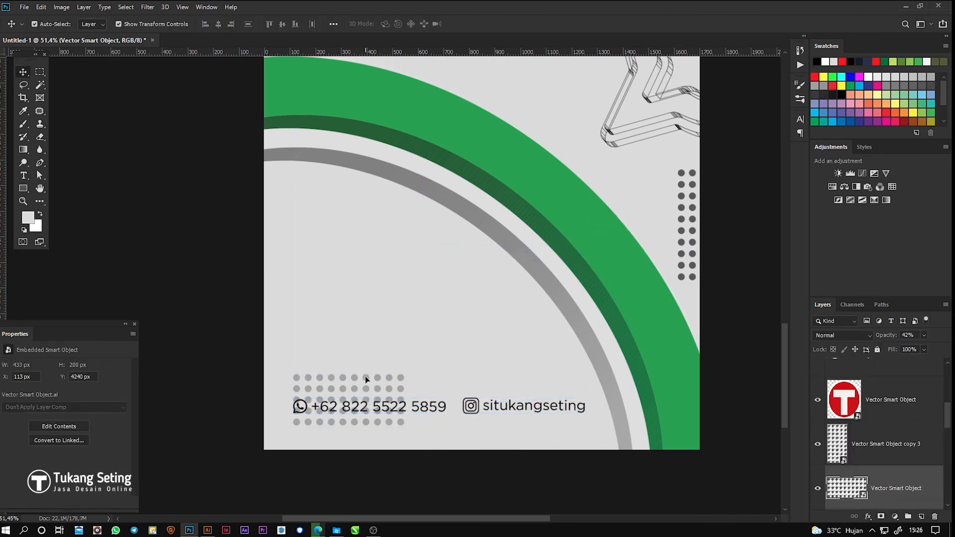
drag(365, 376, 533, 343)
drag(472, 354, 465, 349)
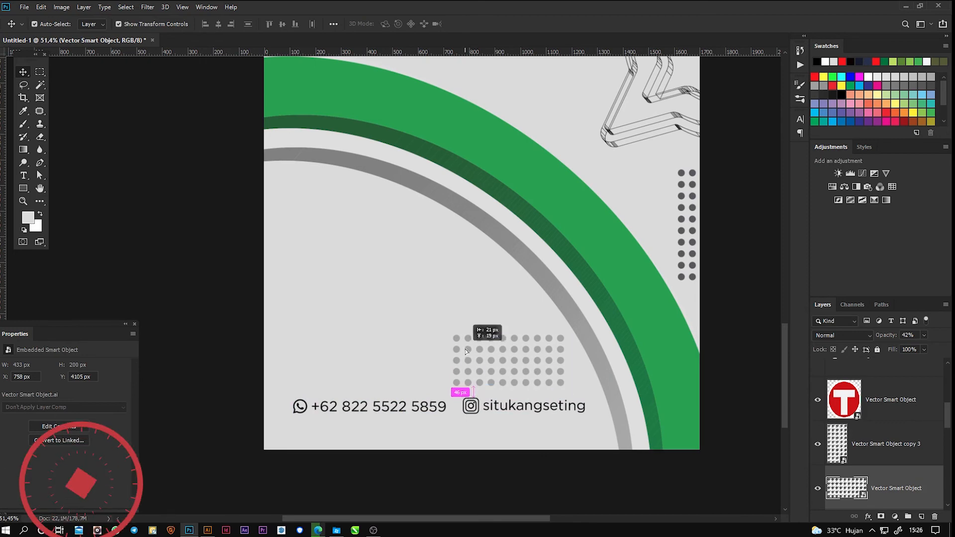
click(473, 454)
key(ctrl+0)
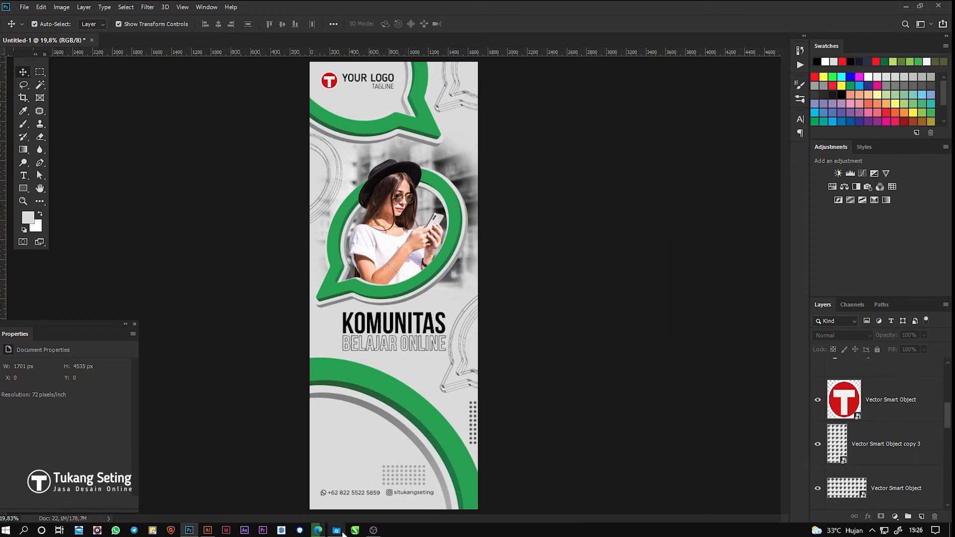
- Switch to the Edge browser, search for "lorem ipsum" in a new tab and copy the sample paragraph from a result page
click(318, 531)
key(ctrl+t)
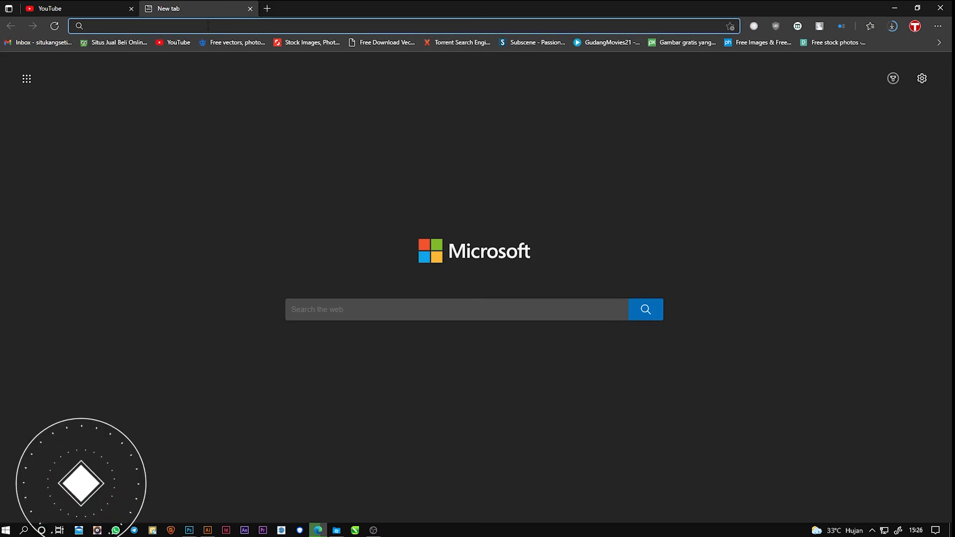
text(lorem ipsum)
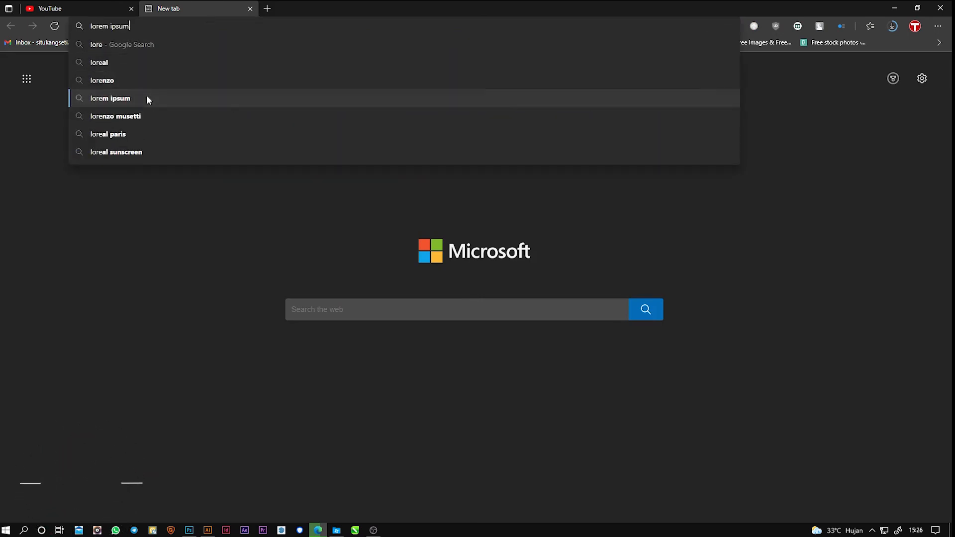
click(146, 97)
click(181, 156)
drag(244, 255, 341, 276)
click(340, 285)
drag(244, 257, 462, 336)
- Back in Photoshop, paste the Lorem Ipsum paragraph into a text box about 548 × 686 px inside the lower green arc
click(189, 530)
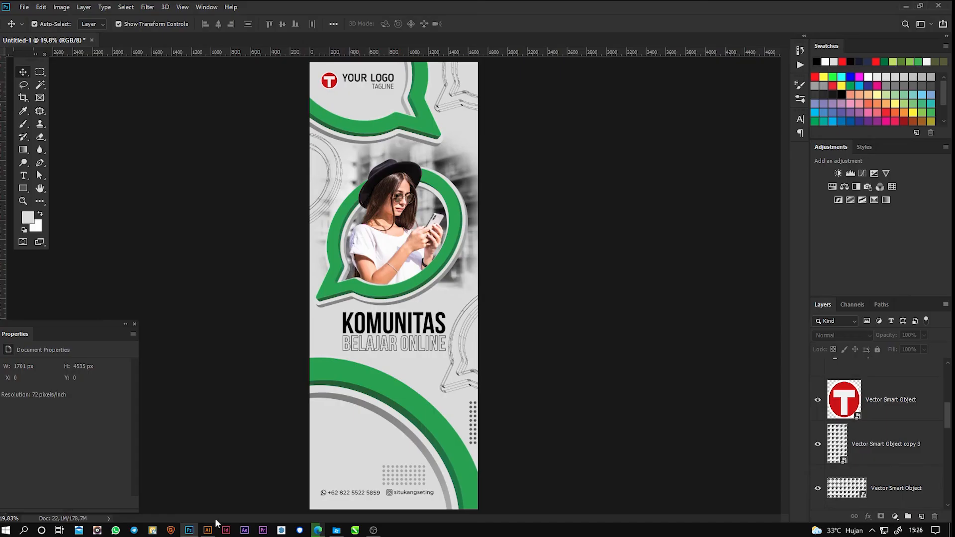
scroll(363, 495, up, 3)
key(t)
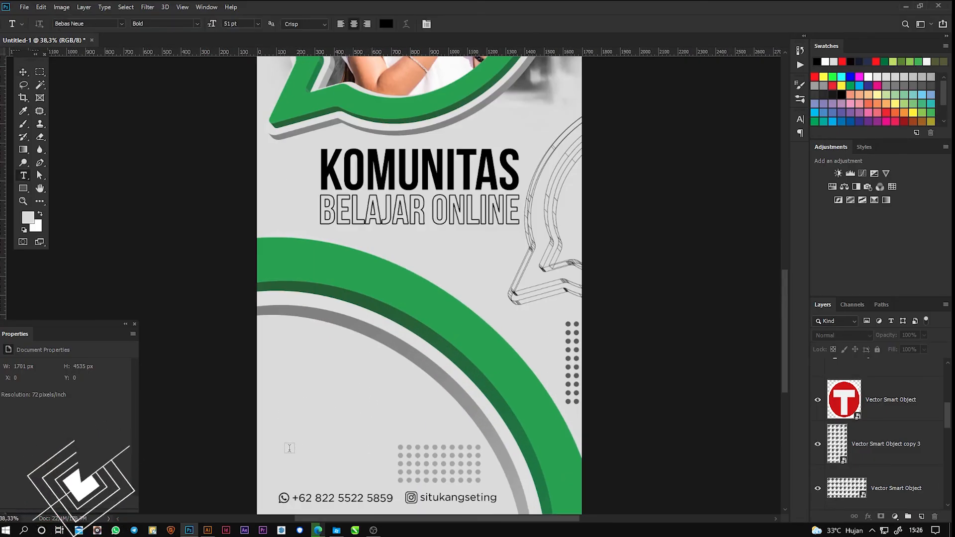
drag(283, 467, 388, 338)
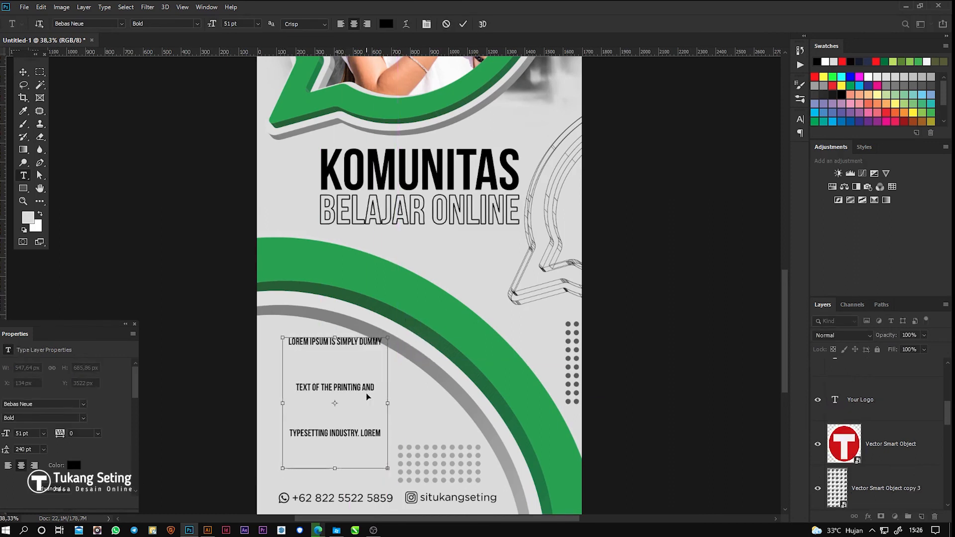
- Format the Lorem Ipsum paragraph in Blogger Sans Regular at 46 pt with left alignment
click(121, 23)
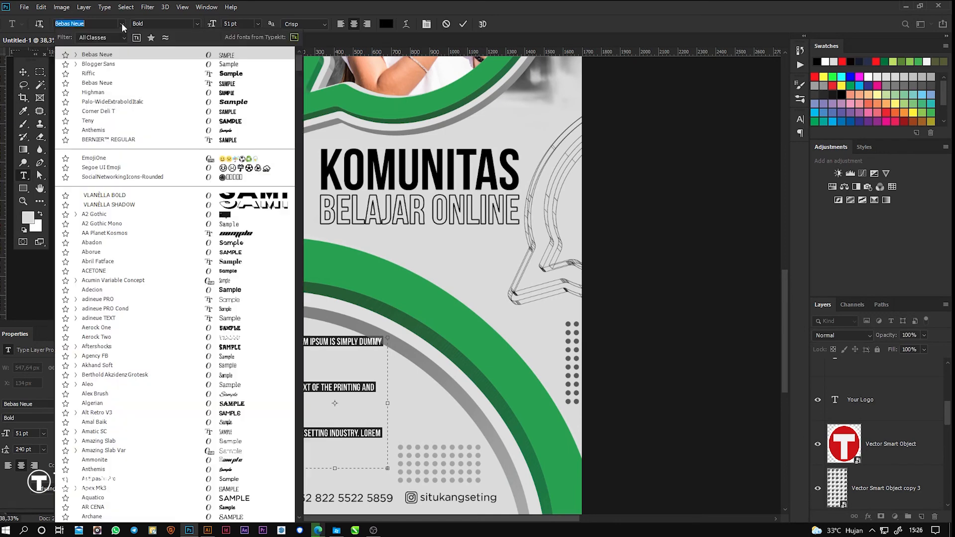
click(133, 62)
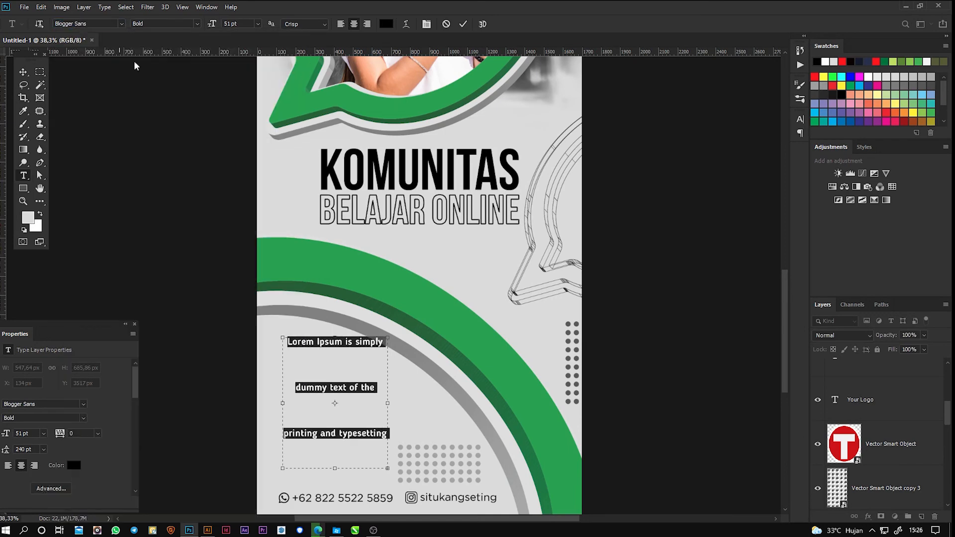
click(198, 24)
click(145, 46)
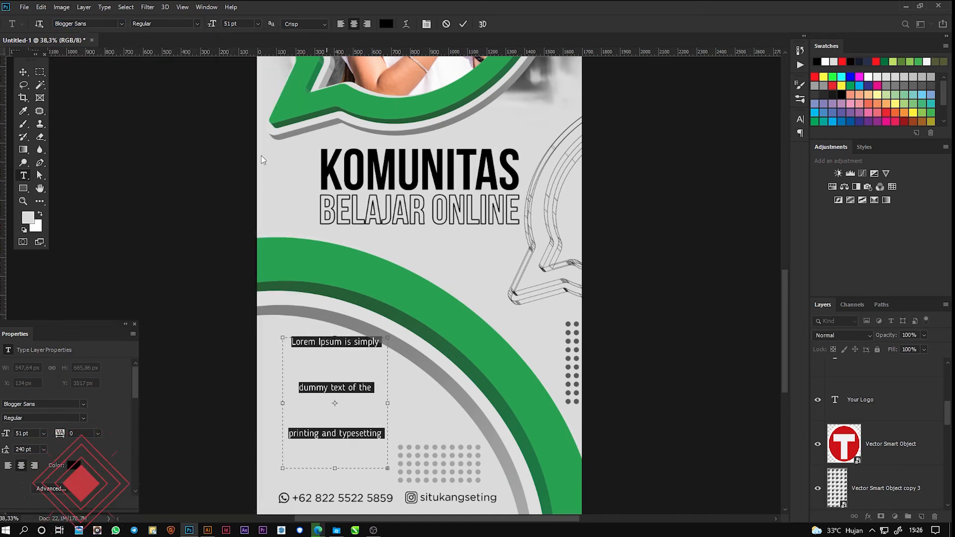
click(341, 24)
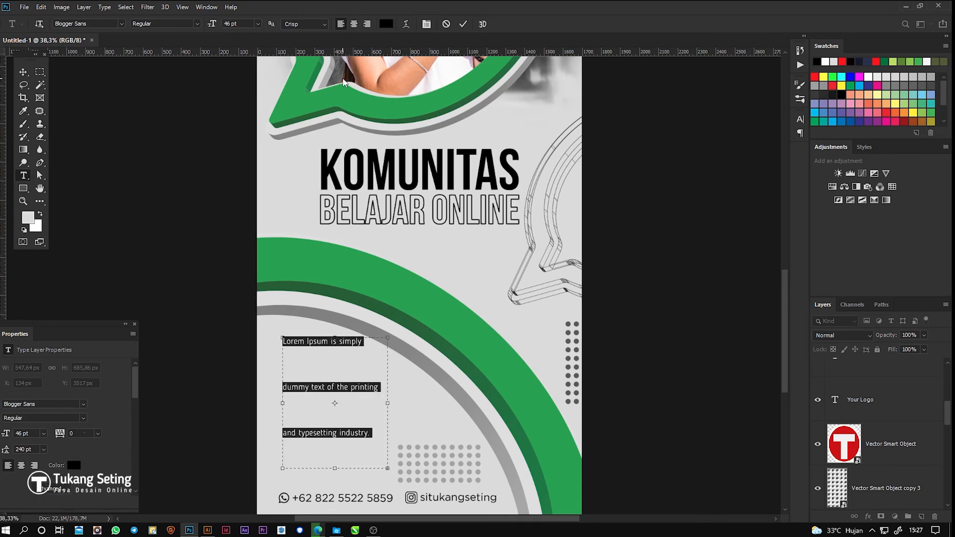
- Set the paragraph's leading to 62 pt and move the text block down slightly, closer to the contact line
click(800, 119)
drag(735, 148, 655, 148)
click(22, 72)
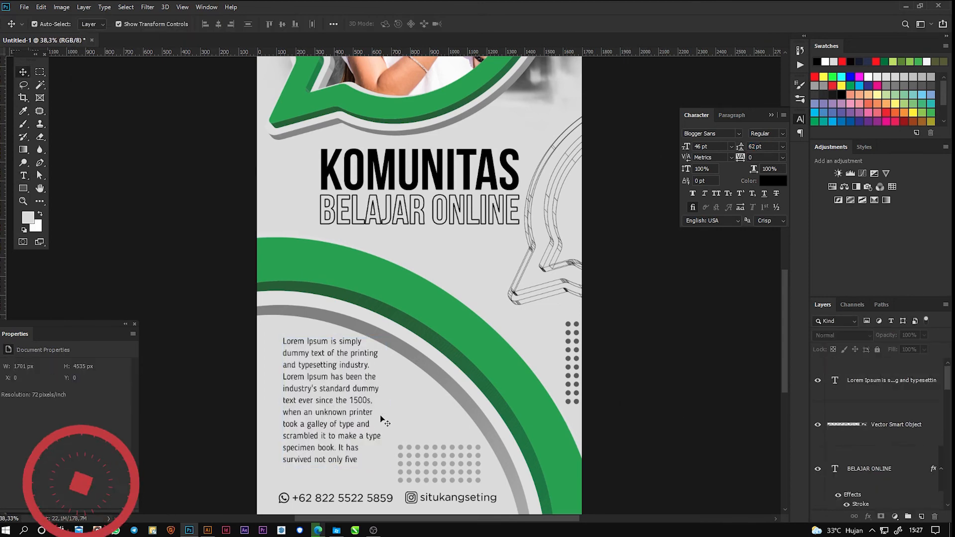
drag(335, 424, 332, 439)
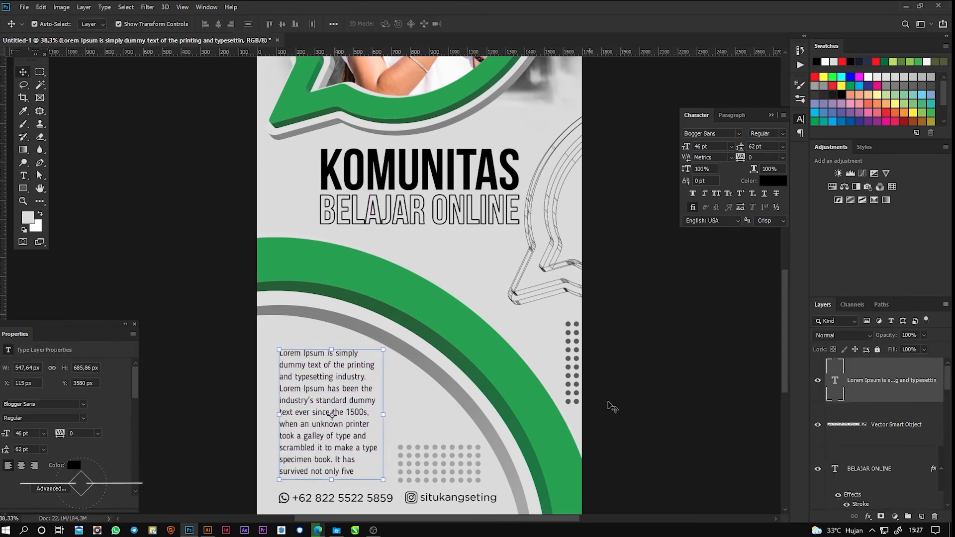
click(625, 407)
- Select the round T logo, YOUR LOGO and TAGLINE together and move them down slightly within the upper speech bubble
scroll(445, 415, down, 2)
scroll(446, 415, down, 3)
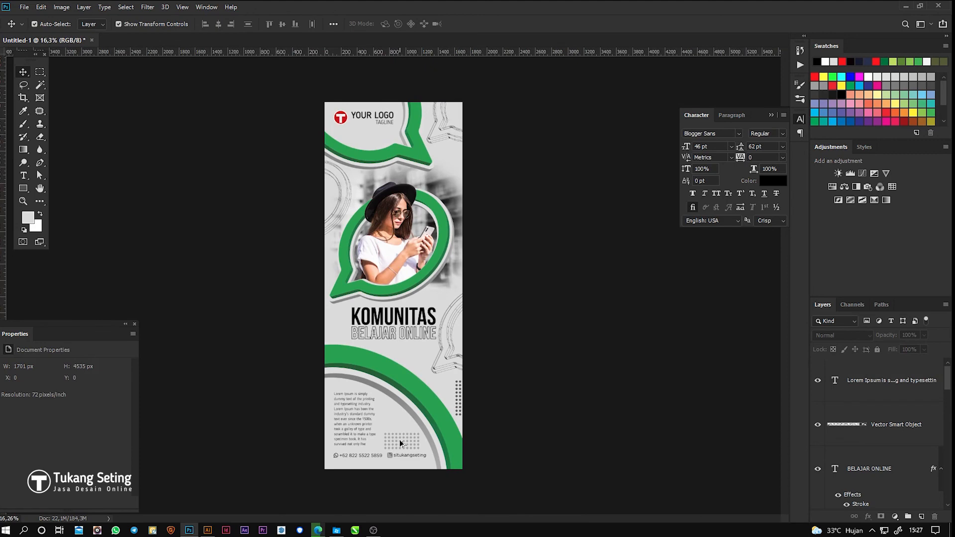
scroll(449, 383, up, 3)
scroll(439, 357, down, 3)
scroll(362, 114, up, 3)
scroll(361, 116, up, 2)
scroll(330, 225, up, 3)
click(363, 202)
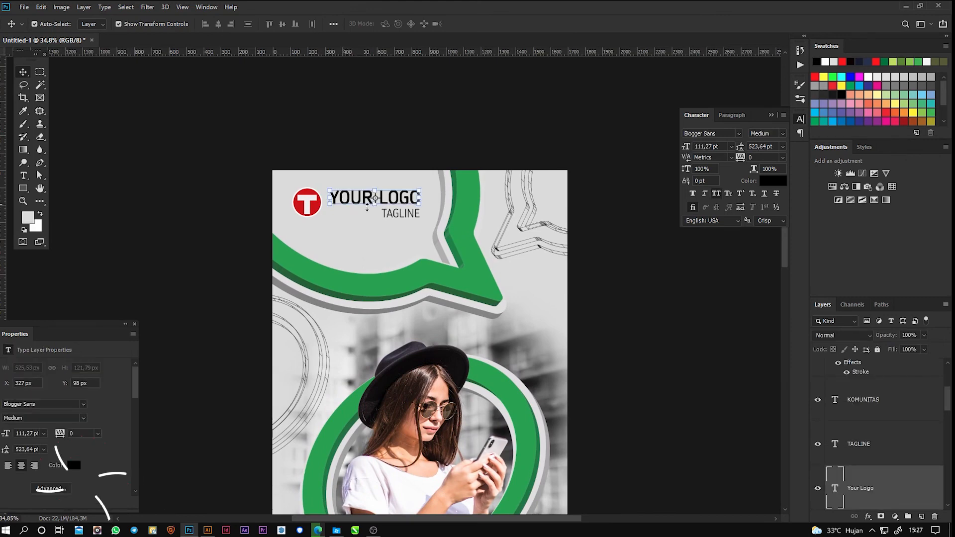
click(397, 219)
click(397, 216)
shift+click(348, 203)
shift+click(308, 212)
drag(308, 212, 310, 222)
click(593, 328)
drag(597, 343, 544, 77)
scroll(438, 361, down, 1)
scroll(438, 360, down, 1)
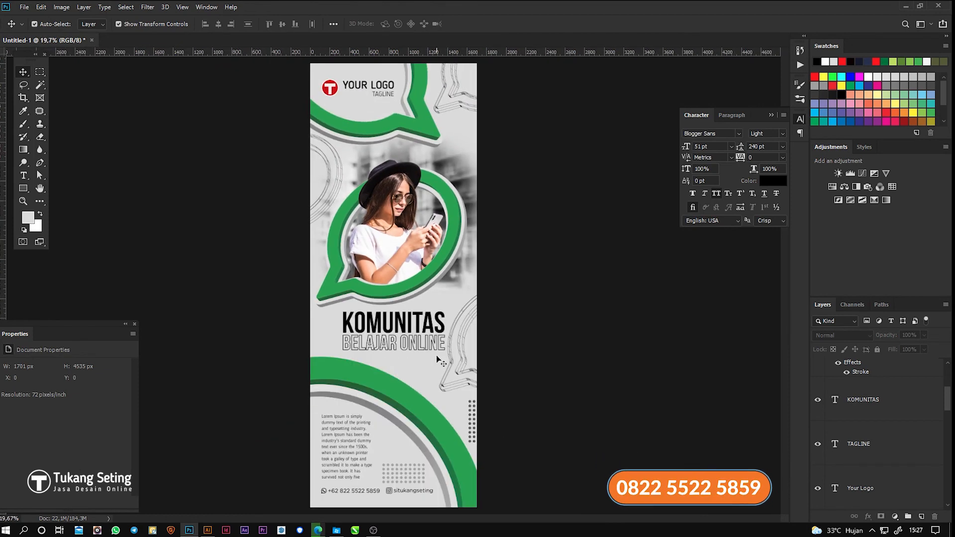
- Add a HUBUNGI: text line between the Lorem Ipsum paragraph and the contact line, set in Blogger Sans Bold
scroll(357, 498, up, 4)
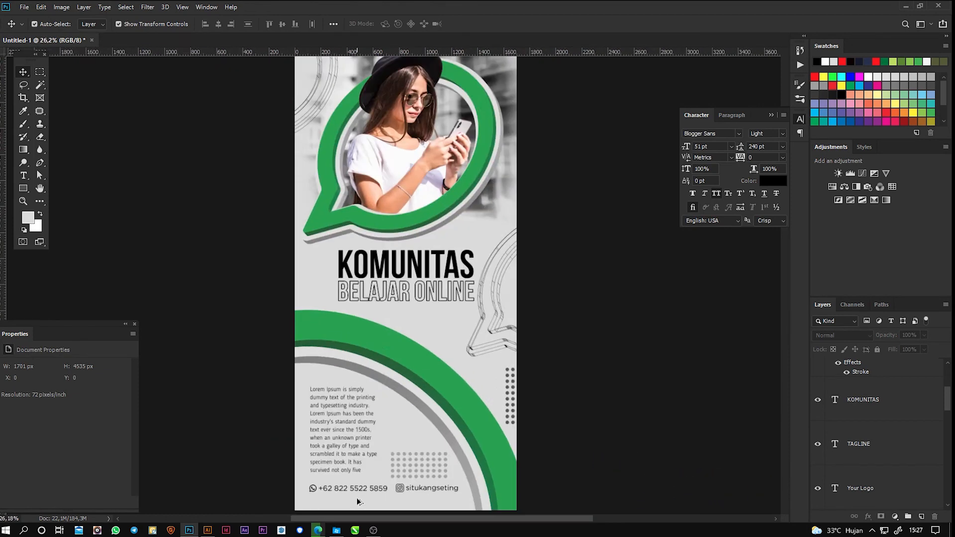
drag(354, 440, 355, 434)
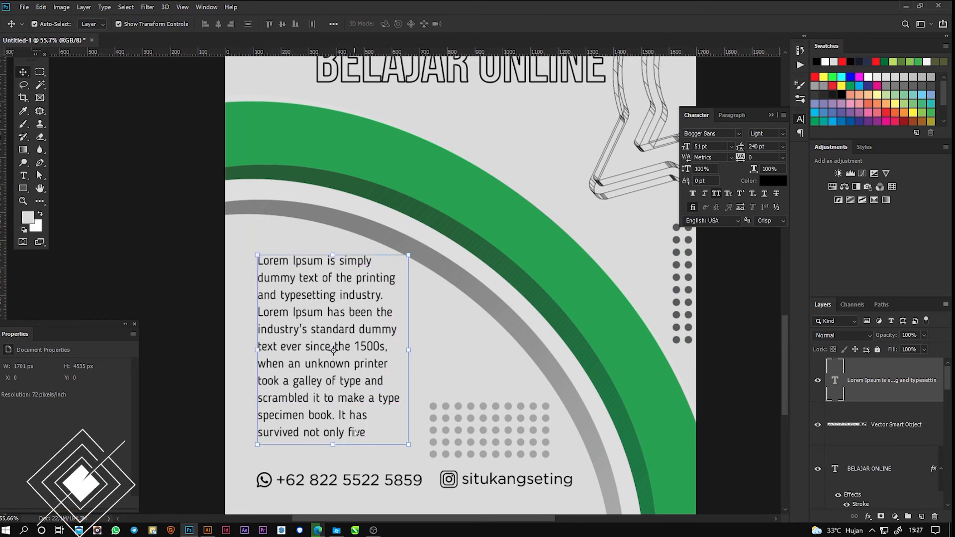
key(t)
scroll(279, 360, down, 3)
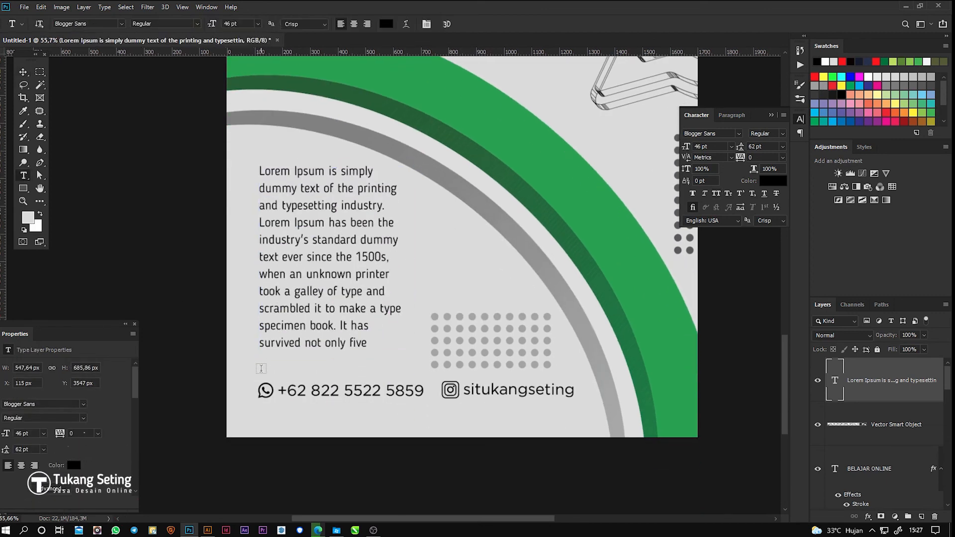
click(260, 368)
text(HUBUNGI:)
key(ctrl+a)
click(196, 24)
click(147, 86)
- Enlarge the HUBUNGI: text to about 80 pt and place it directly above the phone number
click(23, 72)
key(ctrl+t)
drag(311, 359, 335, 377)
key(Return)
- Move HUBUNGI: and the contact line together slightly down, and shift the Lorem Ipsum paragraph slightly up
shift+click(337, 397)
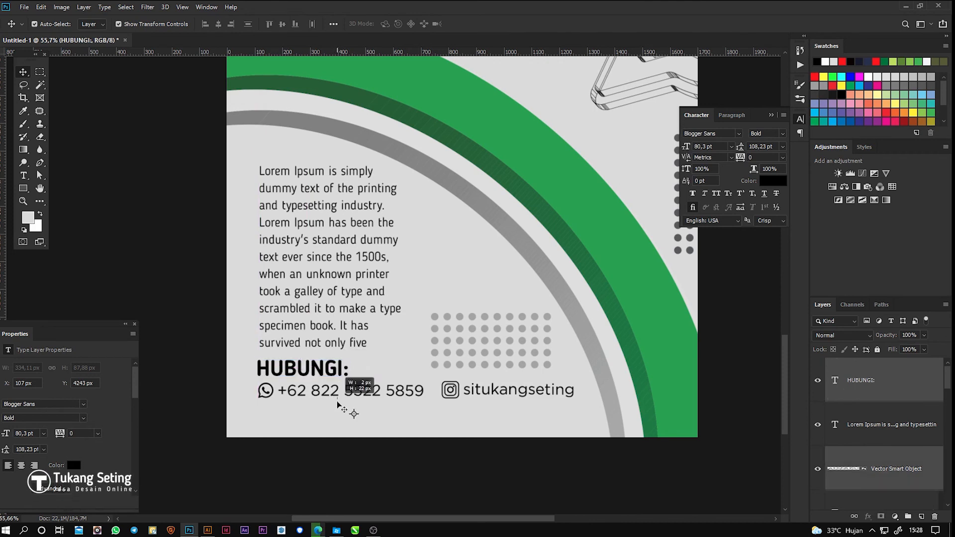
click(339, 409)
key(ctrl+z)
drag(336, 386, 293, 374)
drag(333, 215, 333, 210)
- Widen the Lorem Ipsum paragraph's text box to about 630 px so that more of the text fits
double_click(404, 254)
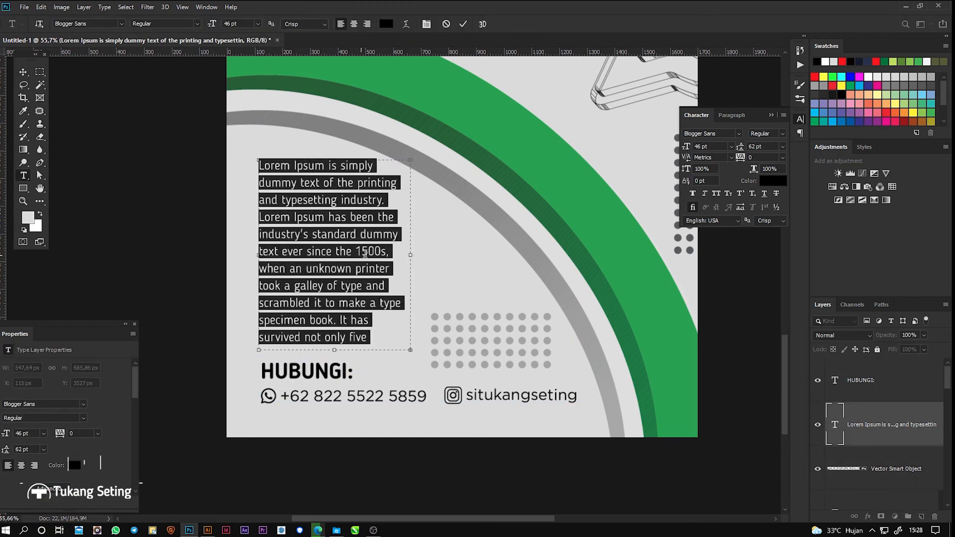
drag(410, 256, 433, 259)
click(378, 165)
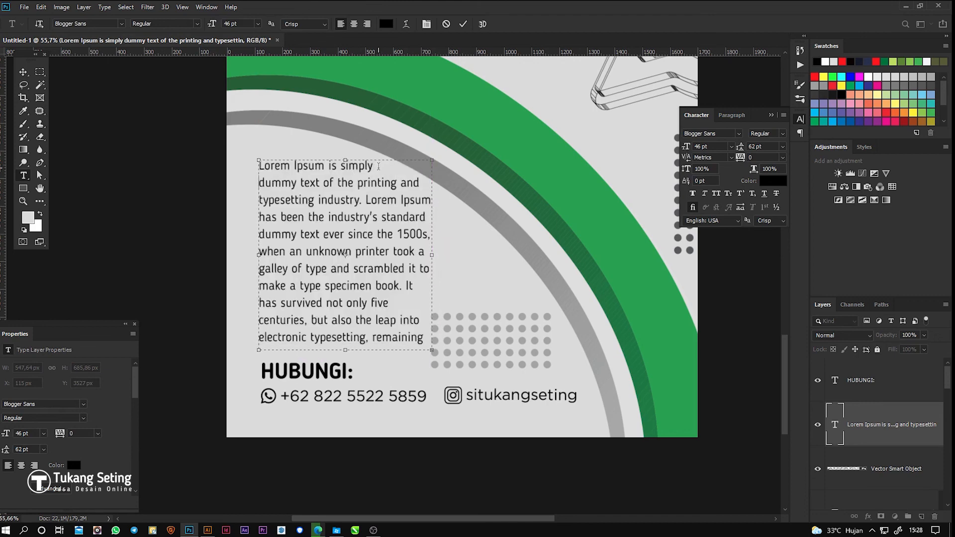
click(25, 74)
- Shift the grey dot grid beside the paragraph slightly right and down, clear of the widened text
drag(485, 354, 492, 358)
click(501, 421)
scroll(466, 384, down, 13)
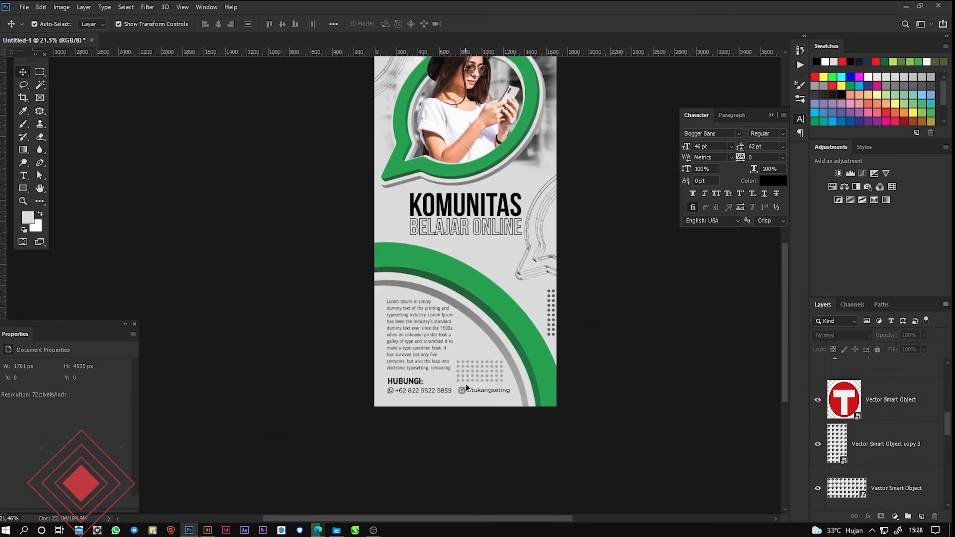
scroll(415, 376, up, 2)
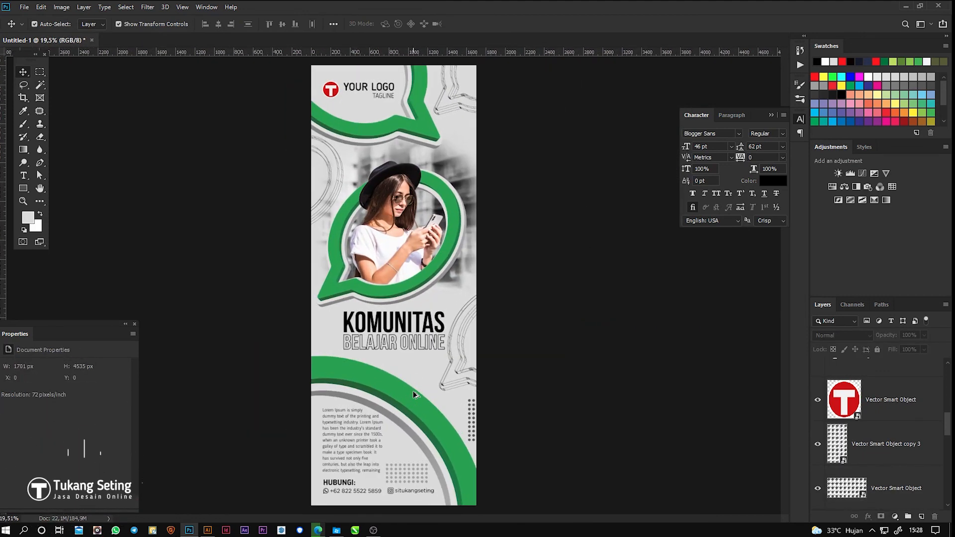
- Create an empty layer directly above the Background layer and set the foreground color to #393939
scroll(911, 437, down, 5)
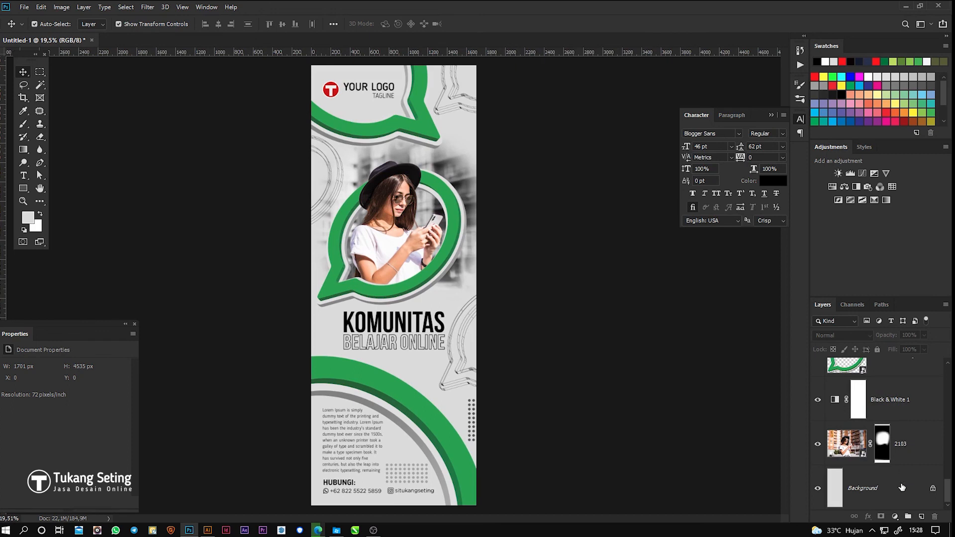
click(901, 487)
click(921, 516)
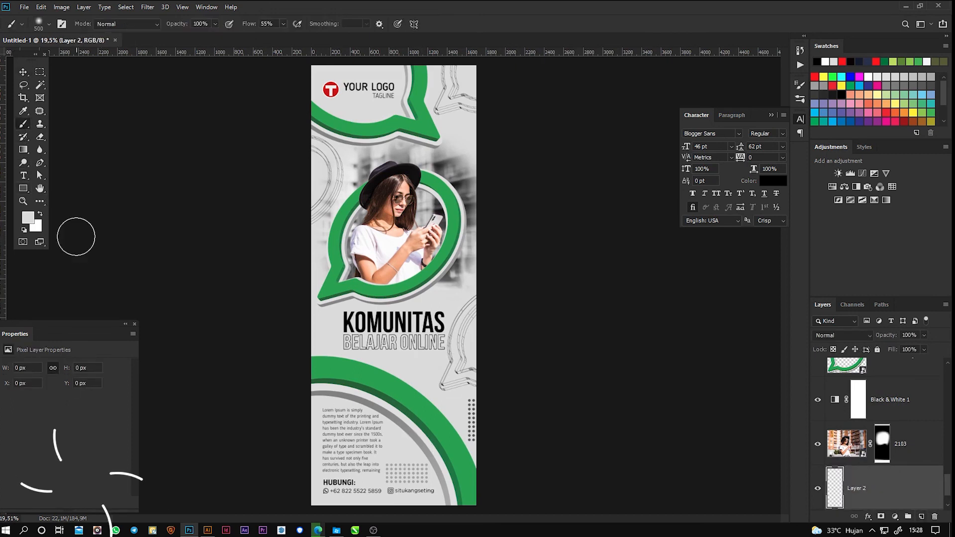
click(28, 218)
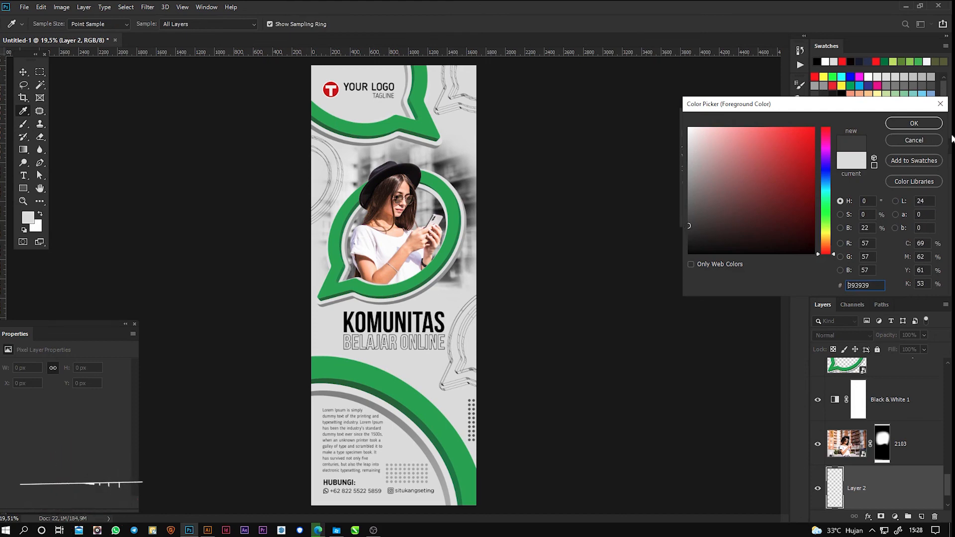
key(Return)
- Paint soft dark shading behind the woman's speech bubble with a 2600 px brush at 55% flow
key(b)
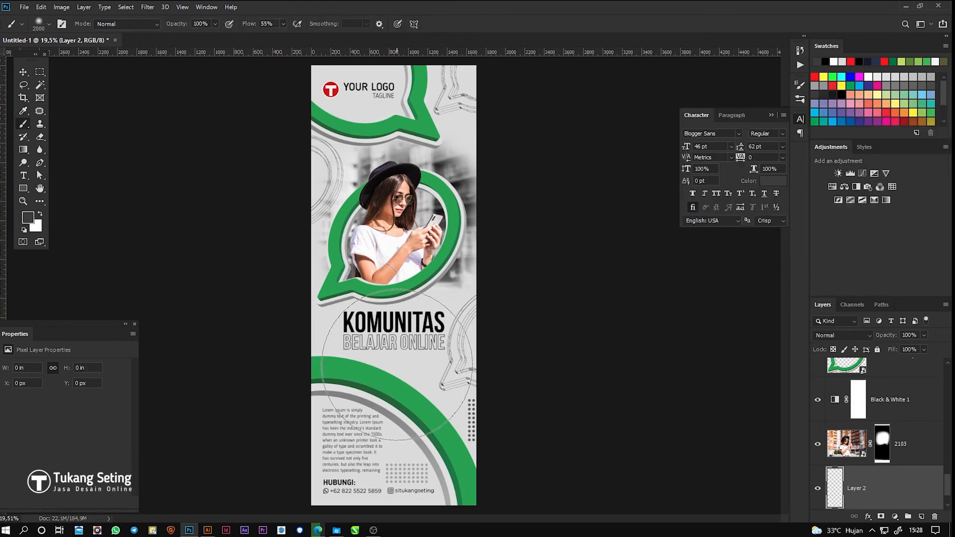
key(bracketright)
key(bracketright)
key(bracketright)
click(396, 221)
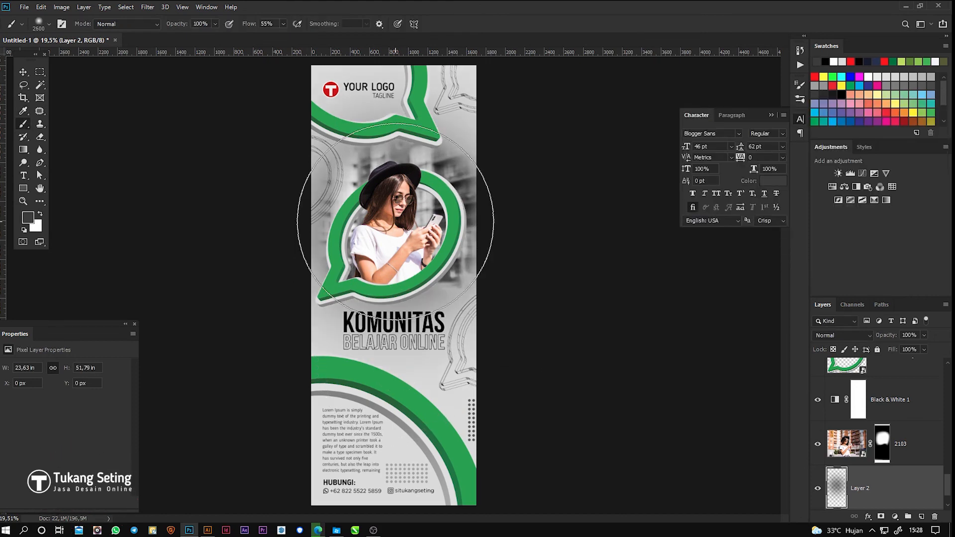
- Try an extra dark dab behind the lower text, undo back through the dabs, and restore the one behind the woman
click(363, 489)
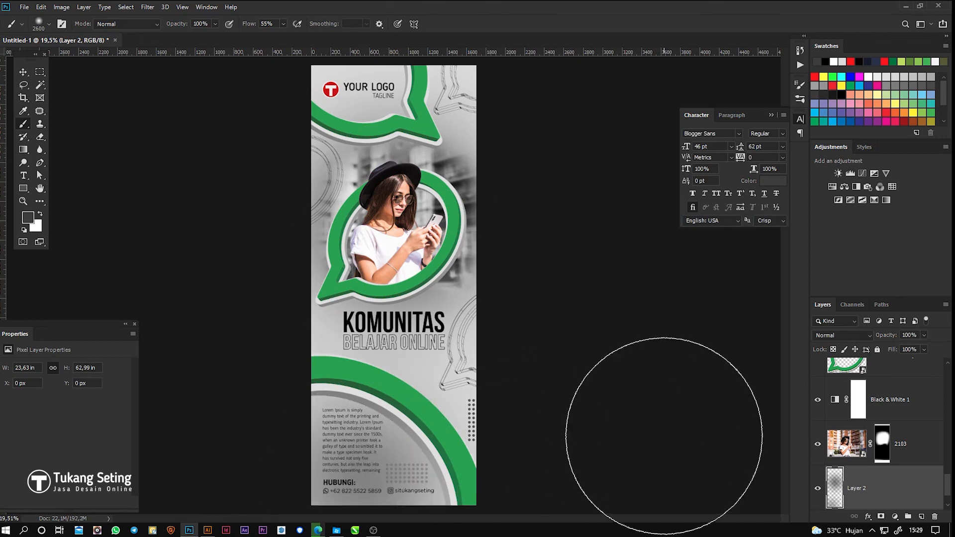
key(ctrl+z)
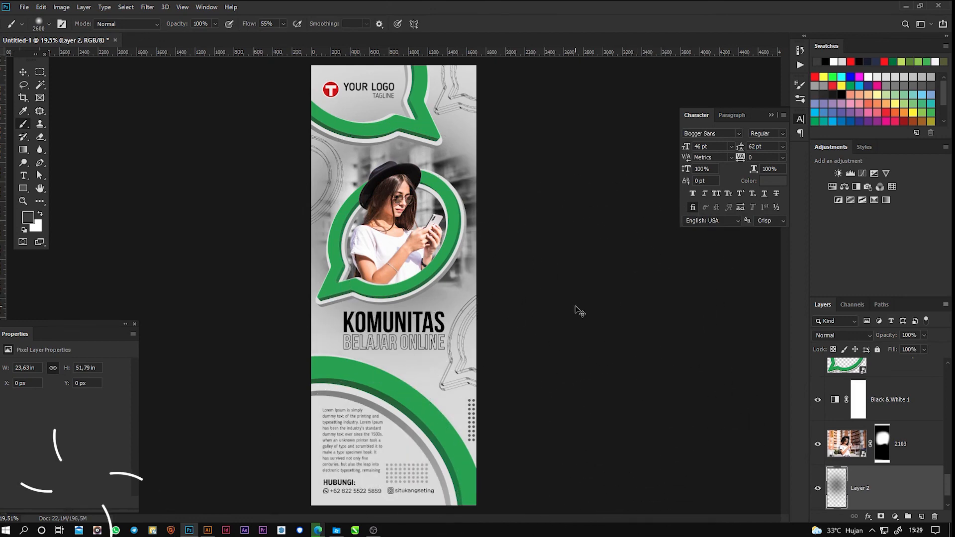
key(ctrl+z)
key(ctrl+z)
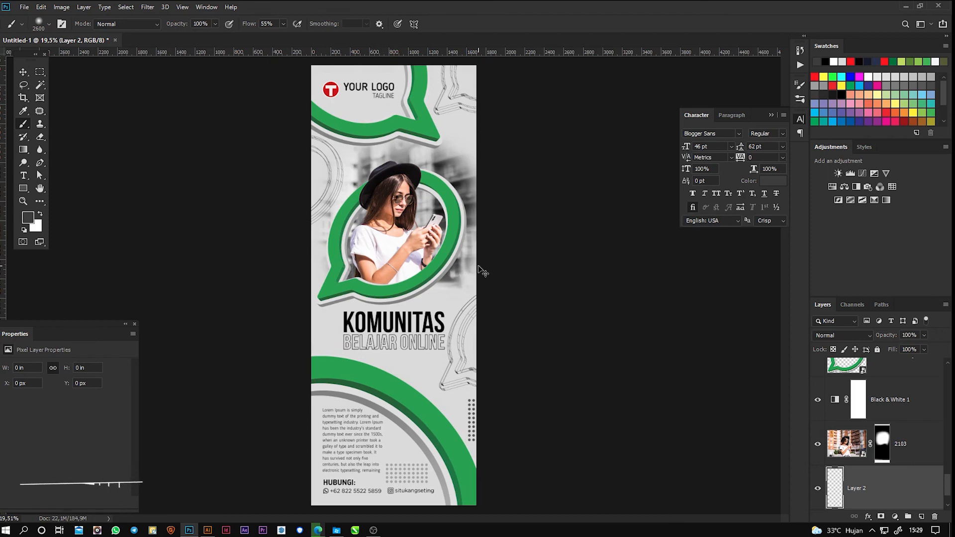
key(ctrl+shift+z)
- Select KOMUNITAS and BELAJAR ONLINE together, move them left to about 175 px from the banner's edge, and enlarge them slightly to 215.4 pt
click(23, 72)
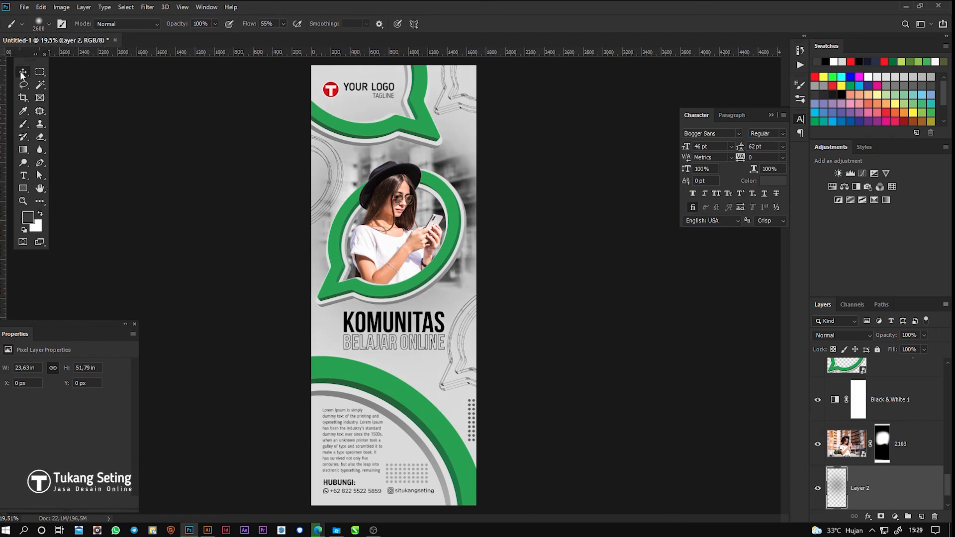
click(608, 385)
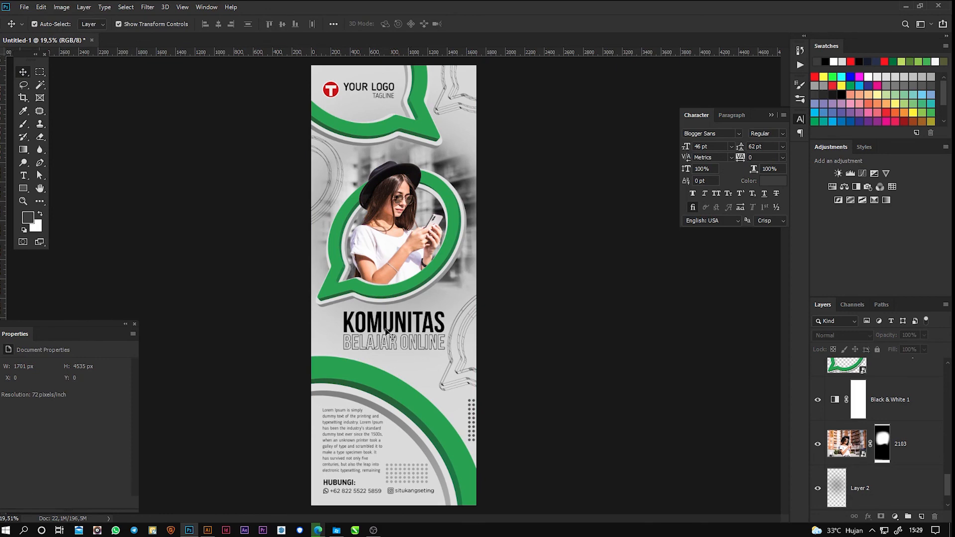
scroll(389, 338, up, 5)
click(381, 360)
drag(376, 319, 341, 319)
drag(509, 385, 513, 386)
key(Return)
scroll(458, 394, down, 3)
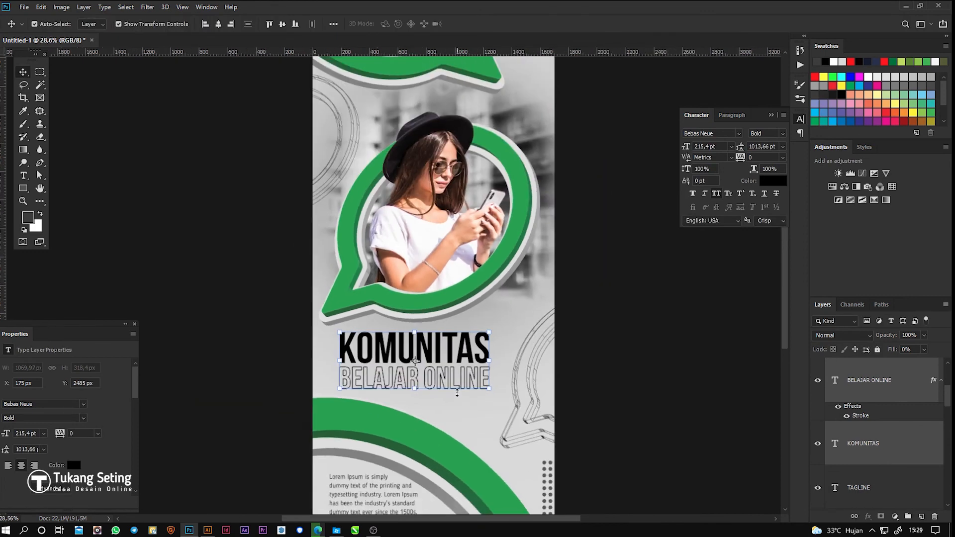
scroll(458, 393, down, 2)
click(512, 386)
key(space)
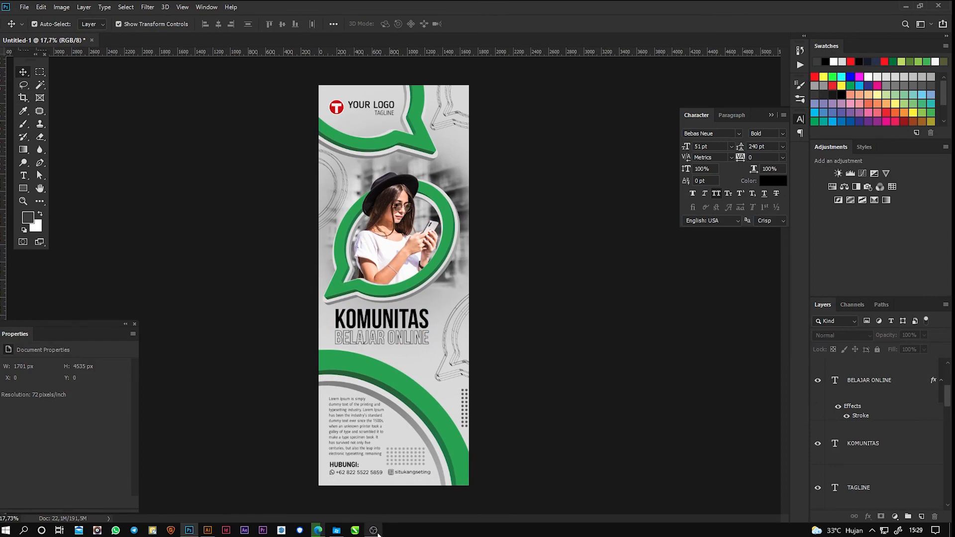